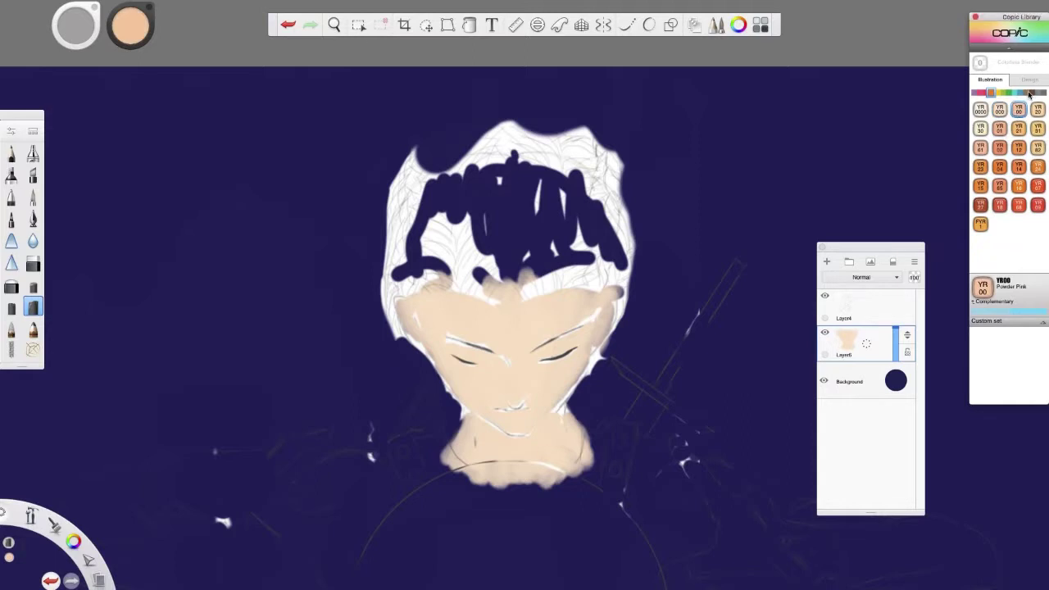
# Shade the lower cheeks, nose, eyelids and ears of the face with Copic E70.
pyautogui.click(1025, 92)
pyautogui.click(1019, 129)
pyautogui.moveTo(76, 25); pyautogui.dragTo(75, 33)
pyautogui.moveTo(557, 415)
pyautogui.mouseDown()
pyautogui.moveTo(471, 440)
pyautogui.moveTo(524, 451)
pyautogui.moveTo(509, 445)
pyautogui.moveTo(574, 505)
pyautogui.moveTo(570, 427)
pyautogui.moveTo(452, 463)
pyautogui.moveTo(541, 405)
pyautogui.moveTo(526, 406)
pyautogui.moveTo(524, 422)
pyautogui.moveTo(530, 408)
pyautogui.moveTo(500, 410)
pyautogui.mouseUp()
pyautogui.moveTo(452, 347); pyautogui.dragTo(493, 360)
pyautogui.moveTo(540, 355); pyautogui.dragTo(578, 333)
pyautogui.moveTo(601, 334); pyautogui.dragTo(605, 311)
pyautogui.moveTo(408, 307); pyautogui.dragTo(407, 318)
# Deepen the shadows on the neck, under the nose, and on the eyelids and ears with Copic E71 Champagne.
pyautogui.click(1000, 167)
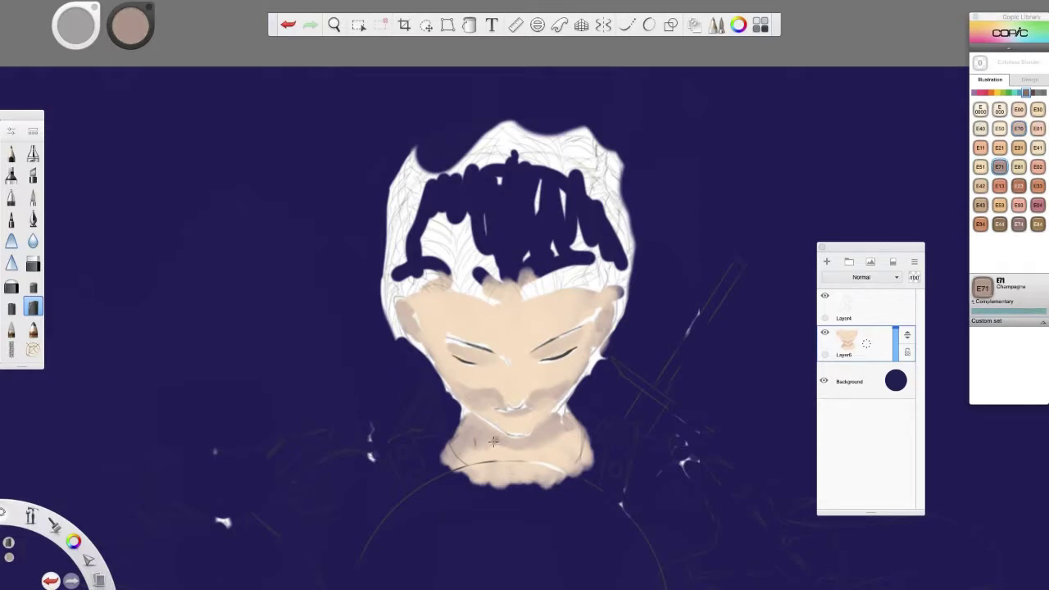
pyautogui.moveTo(467, 417); pyautogui.dragTo(497, 438)
pyautogui.moveTo(559, 414); pyautogui.dragTo(546, 433)
pyautogui.moveTo(502, 405); pyautogui.dragTo(520, 412)
pyautogui.moveTo(544, 351); pyautogui.dragTo(567, 349)
pyautogui.moveTo(452, 353); pyautogui.dragTo(477, 359)
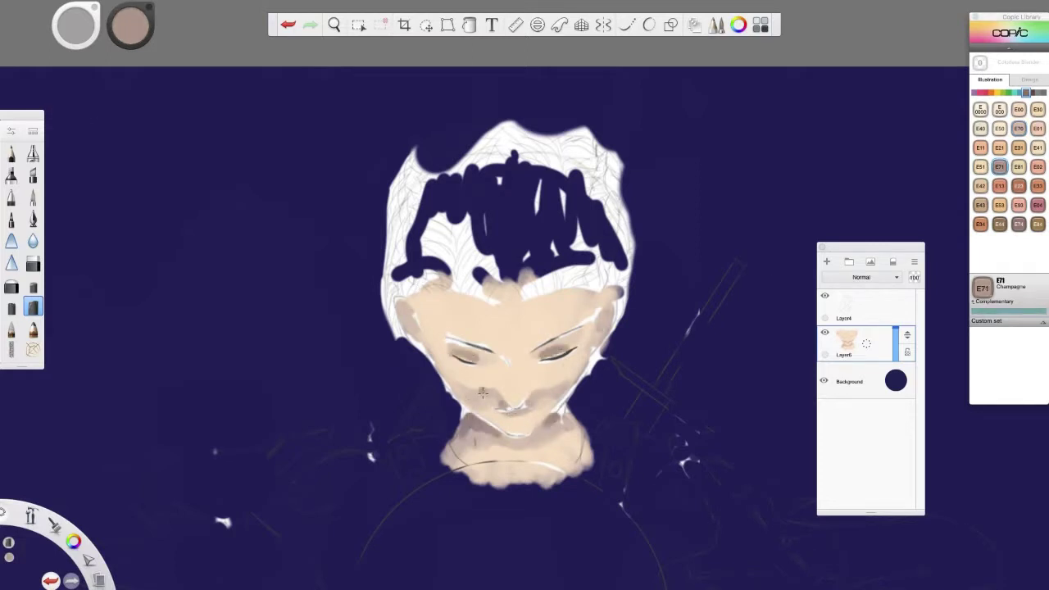
pyautogui.moveTo(605, 322); pyautogui.dragTo(608, 303)
pyautogui.moveTo(405, 312); pyautogui.dragTo(411, 330)
# Blend the shading around the mouth, eyes, ears and neck into smooth skin tones.
pyautogui.click(11, 329)
pyautogui.moveTo(521, 413); pyautogui.dragTo(503, 412)
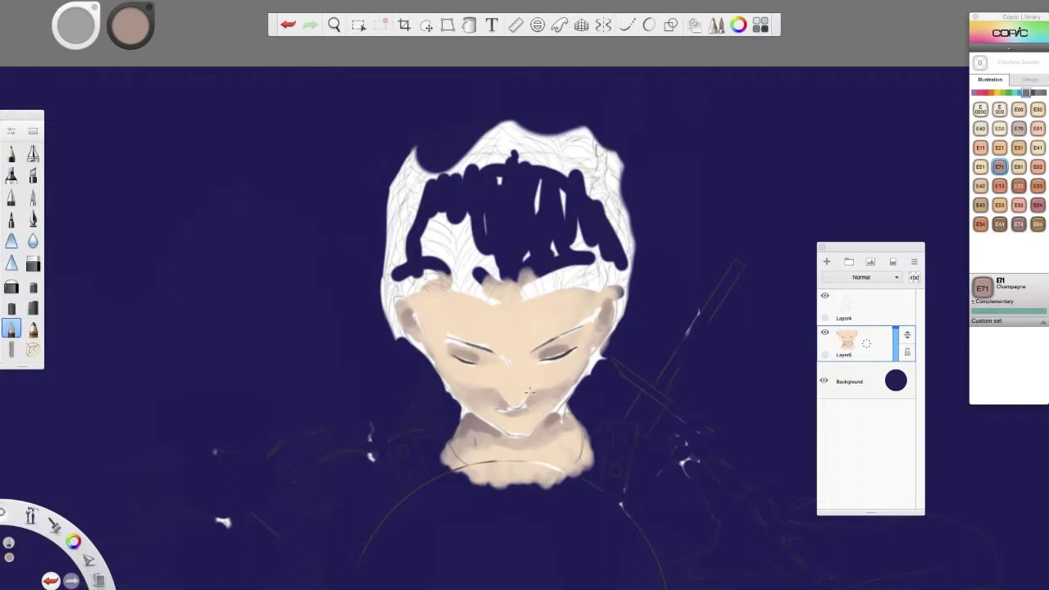
pyautogui.moveTo(459, 355); pyautogui.dragTo(480, 359)
pyautogui.moveTo(559, 359); pyautogui.dragTo(606, 300)
pyautogui.moveTo(407, 313); pyautogui.dragTo(409, 329)
pyautogui.moveTo(465, 449); pyautogui.dragTo(522, 447)
pyautogui.moveTo(567, 438); pyautogui.dragTo(541, 431)
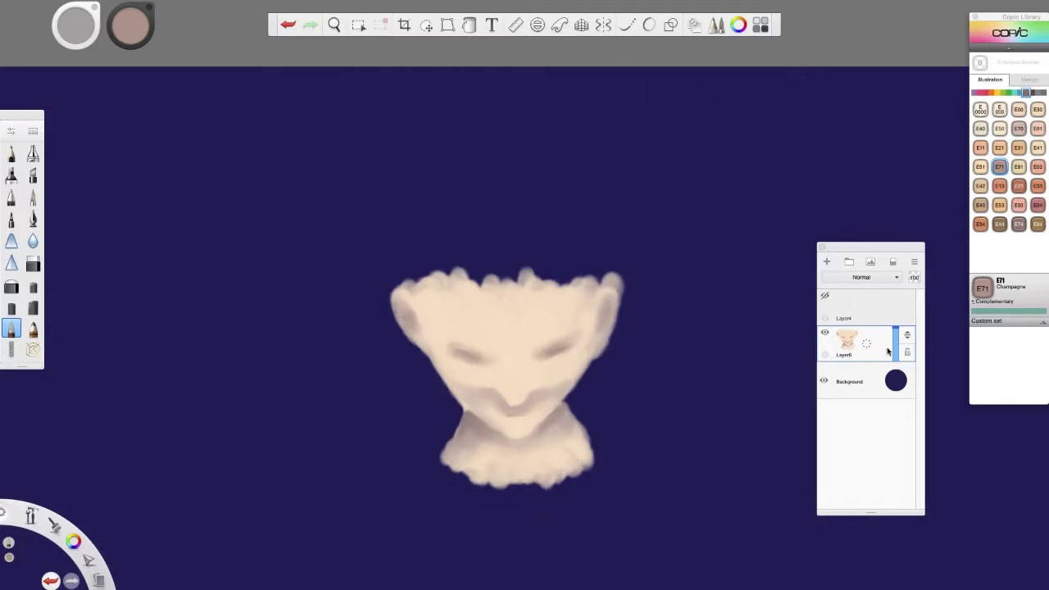
# Add blended face highlights in Copic E0000 Floral White and check them with the sketch on Layer4 hidden.
pyautogui.click(980, 109)
pyautogui.press('e')
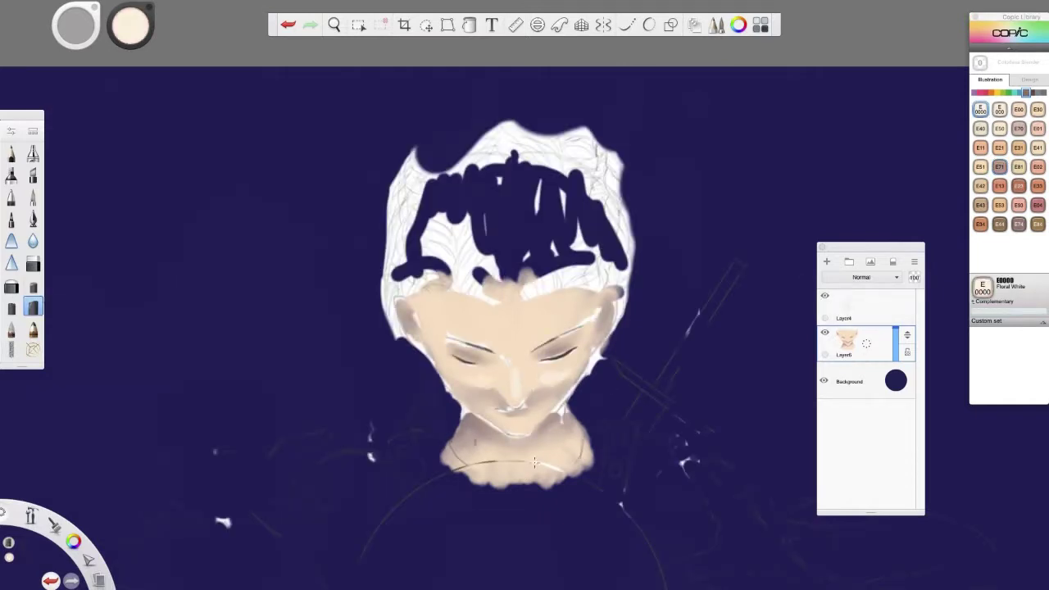
pyautogui.press('e')
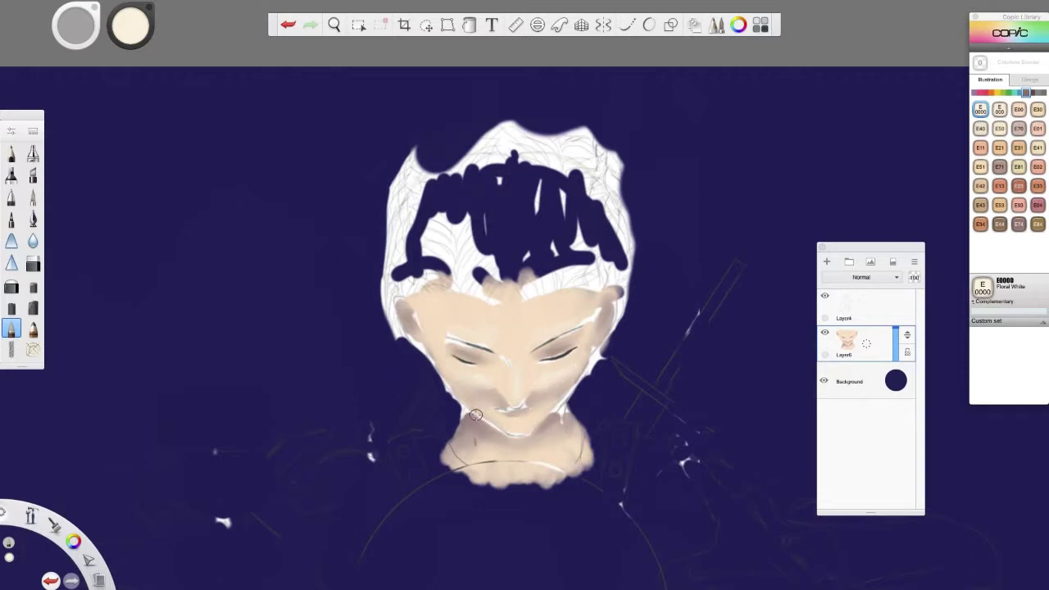
pyautogui.click(825, 297)
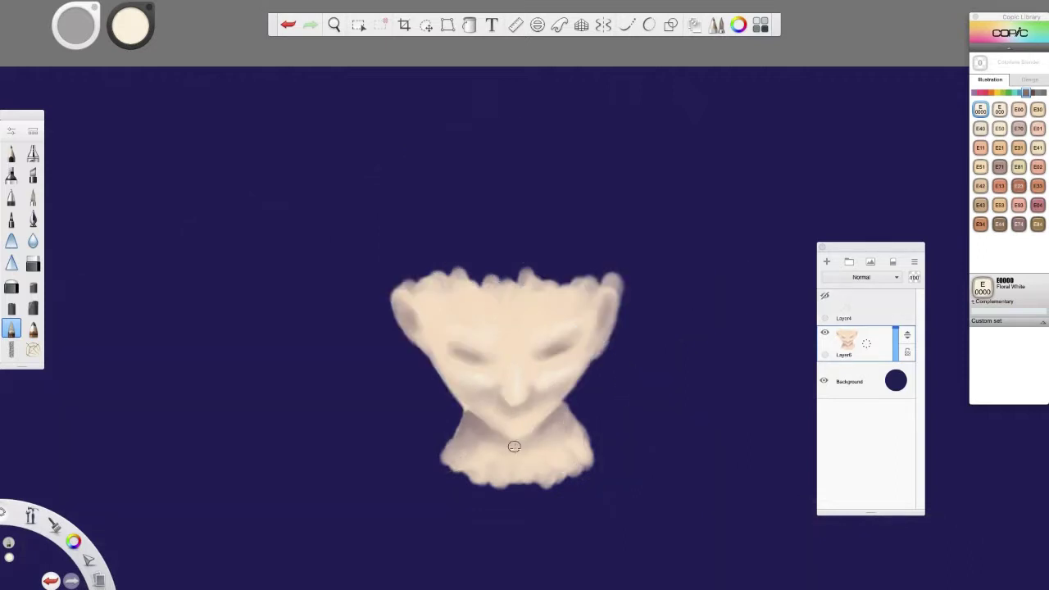
pyautogui.click(826, 299)
# Paint the central section of the hair from the hairline to the crown in Copic B29 Ultramarine.
pyautogui.click(33, 306)
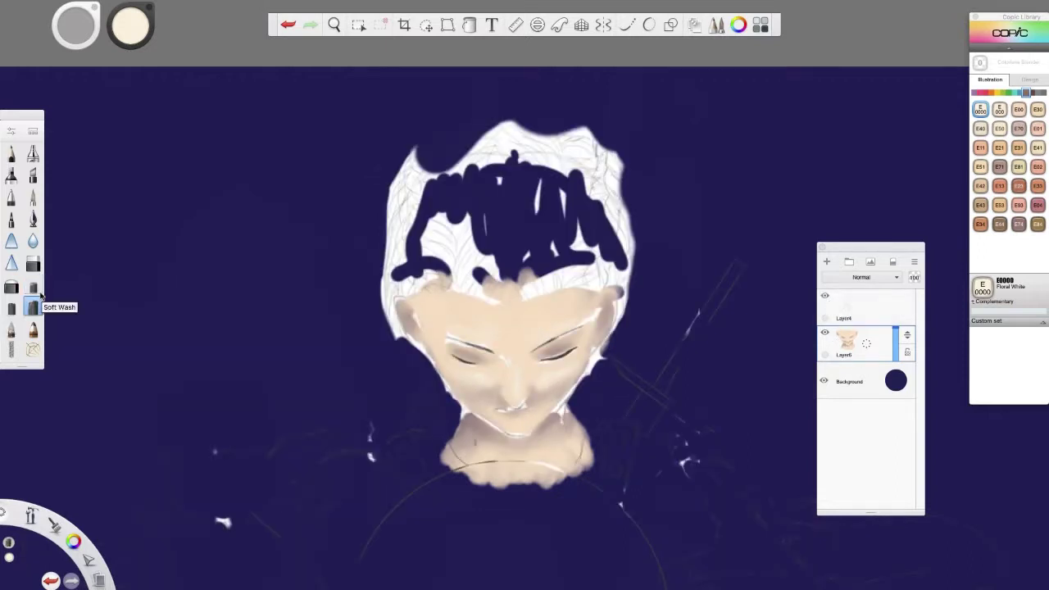
pyautogui.click(1020, 92)
pyautogui.click(1020, 224)
pyautogui.click(1017, 243)
pyautogui.hotkey('ctrl', 'z')
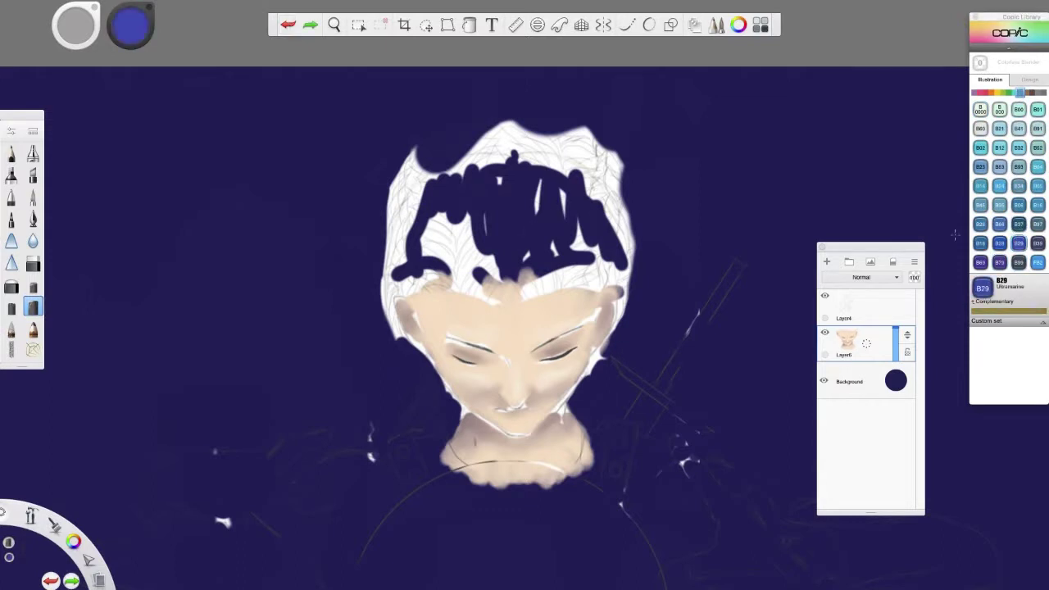
pyautogui.moveTo(483, 295)
pyautogui.mouseDown()
pyautogui.moveTo(524, 266)
pyautogui.moveTo(496, 219)
pyautogui.moveTo(510, 181)
pyautogui.moveTo(535, 176)
pyautogui.moveTo(519, 136)
pyautogui.moveTo(491, 144)
pyautogui.moveTo(473, 212)
pyautogui.moveTo(455, 229)
pyautogui.moveTo(468, 279)
pyautogui.moveTo(499, 269)
pyautogui.moveTo(536, 291)
pyautogui.moveTo(535, 252)
pyautogui.moveTo(556, 263)
pyautogui.moveTo(547, 192)
pyautogui.moveTo(560, 172)
pyautogui.moveTo(515, 124)
pyautogui.moveTo(547, 115)
pyautogui.mouseUp()
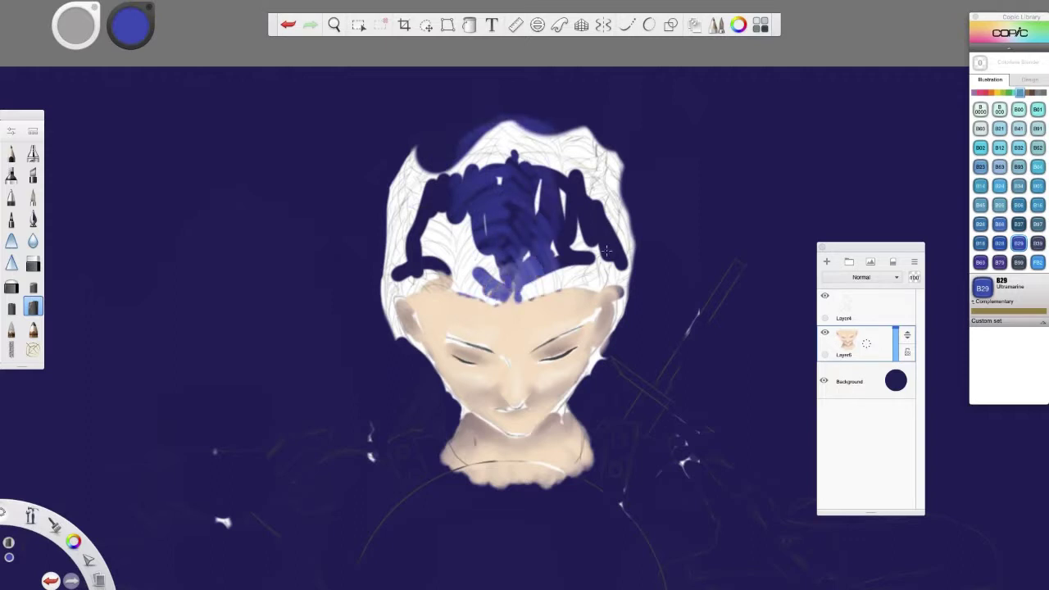
# Fill in the hair on both sides of the head with the Ultramarine base colour.
pyautogui.moveTo(606, 252)
pyautogui.mouseDown()
pyautogui.moveTo(595, 207)
pyautogui.moveTo(605, 124)
pyautogui.moveTo(593, 123)
pyautogui.mouseUp()
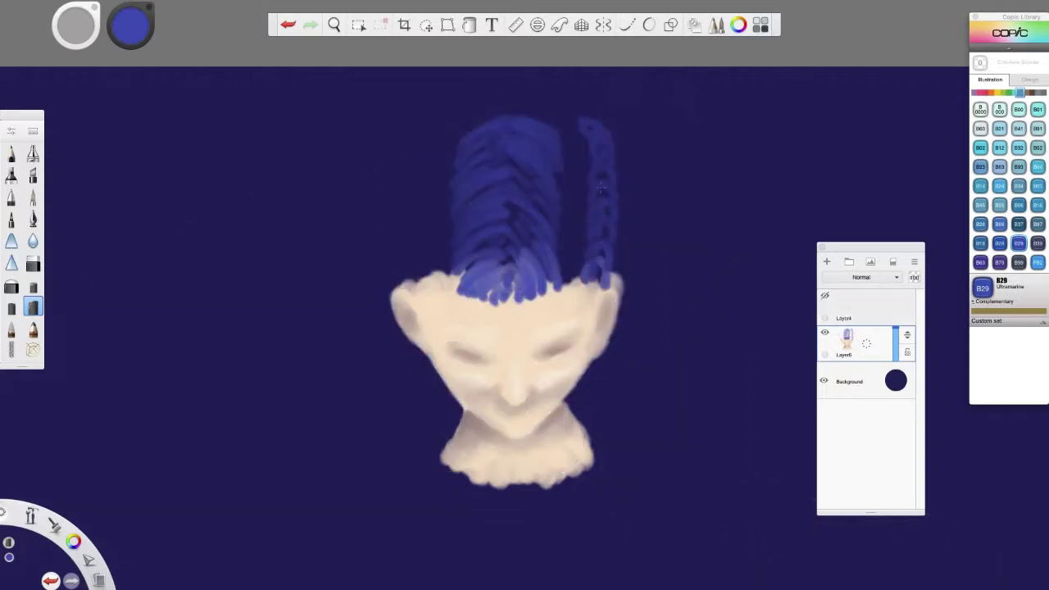
pyautogui.moveTo(577, 289)
pyautogui.mouseDown()
pyautogui.moveTo(587, 200)
pyautogui.moveTo(565, 121)
pyautogui.mouseUp()
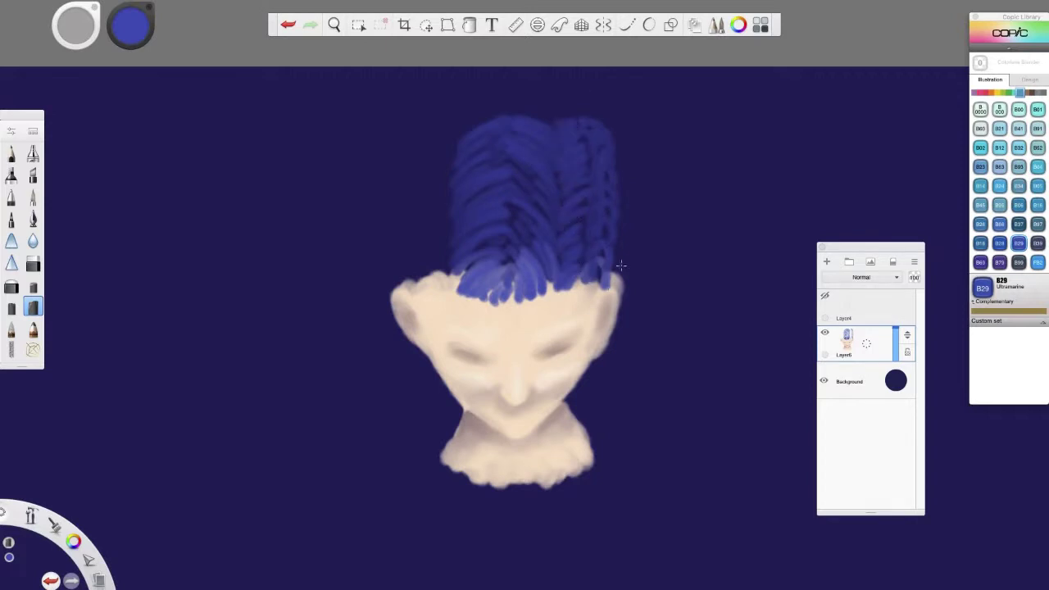
pyautogui.moveTo(621, 264); pyautogui.dragTo(613, 123)
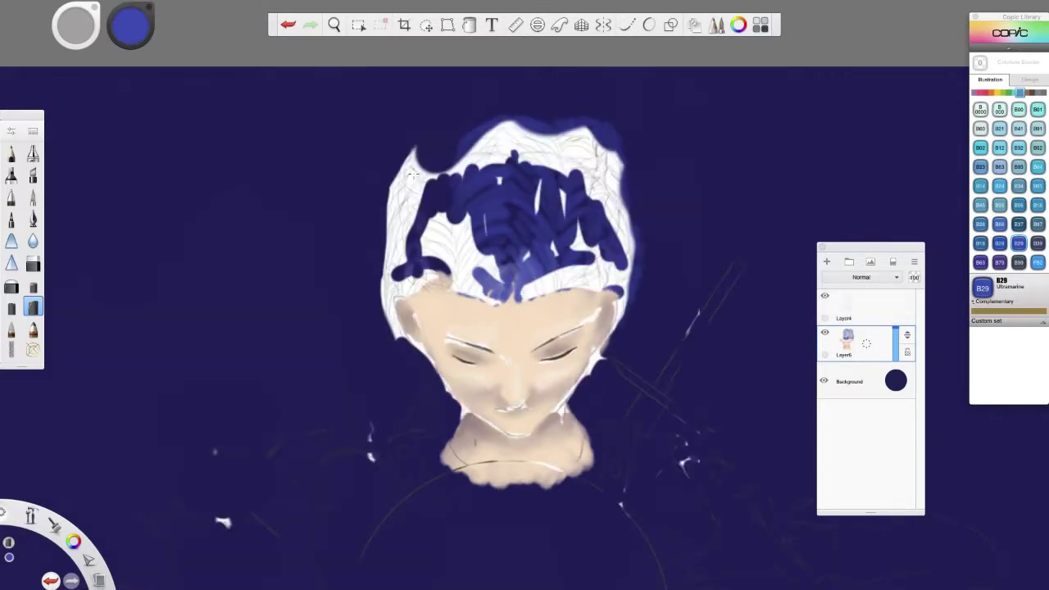
pyautogui.moveTo(414, 168)
pyautogui.mouseDown()
pyautogui.moveTo(445, 140)
pyautogui.moveTo(532, 142)
pyautogui.mouseUp()
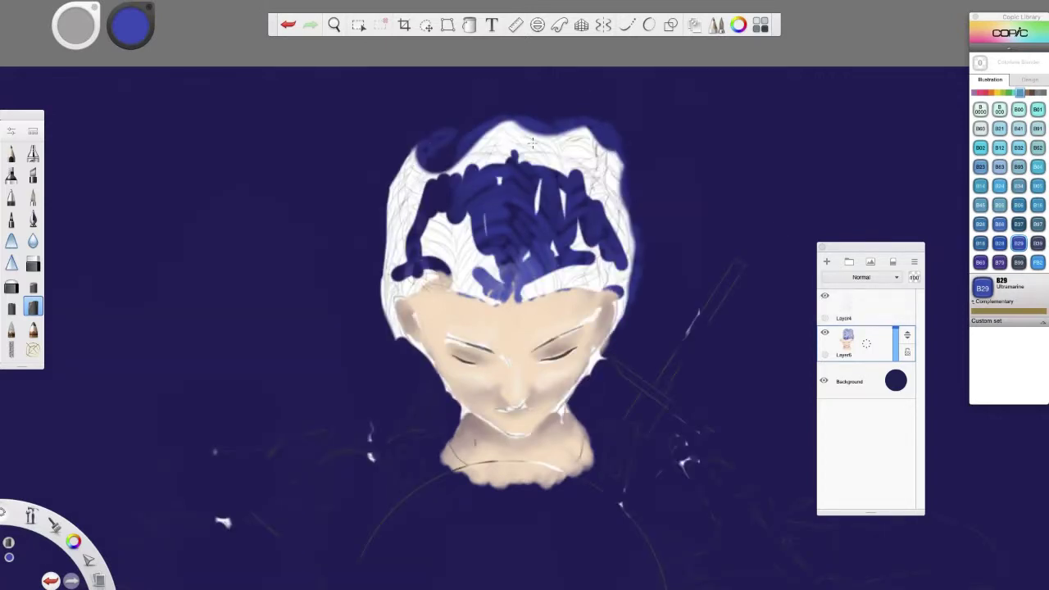
pyautogui.moveTo(438, 277); pyautogui.dragTo(445, 136)
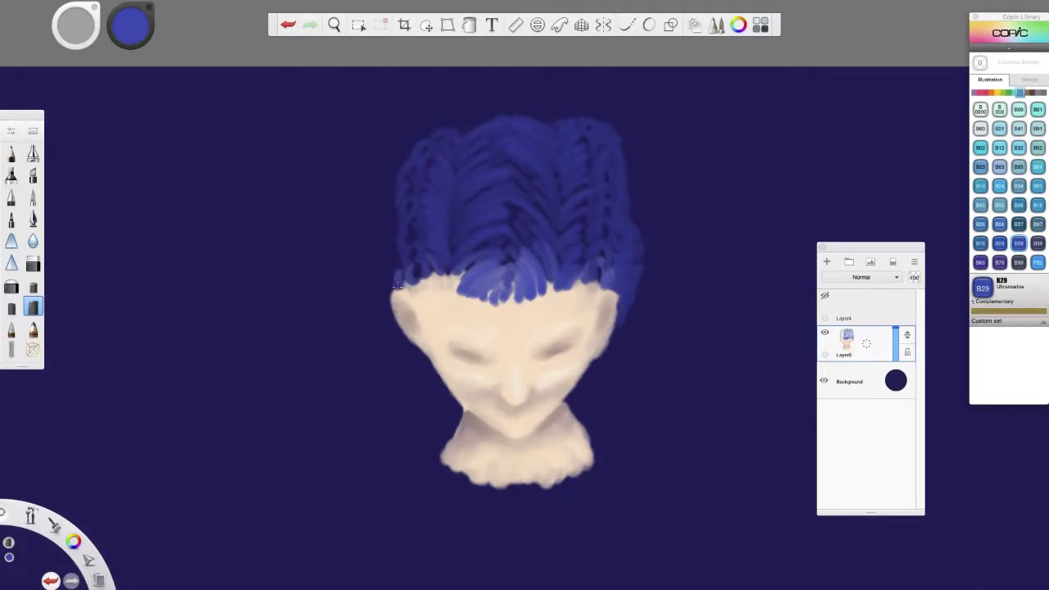
pyautogui.moveTo(397, 285); pyautogui.dragTo(402, 155)
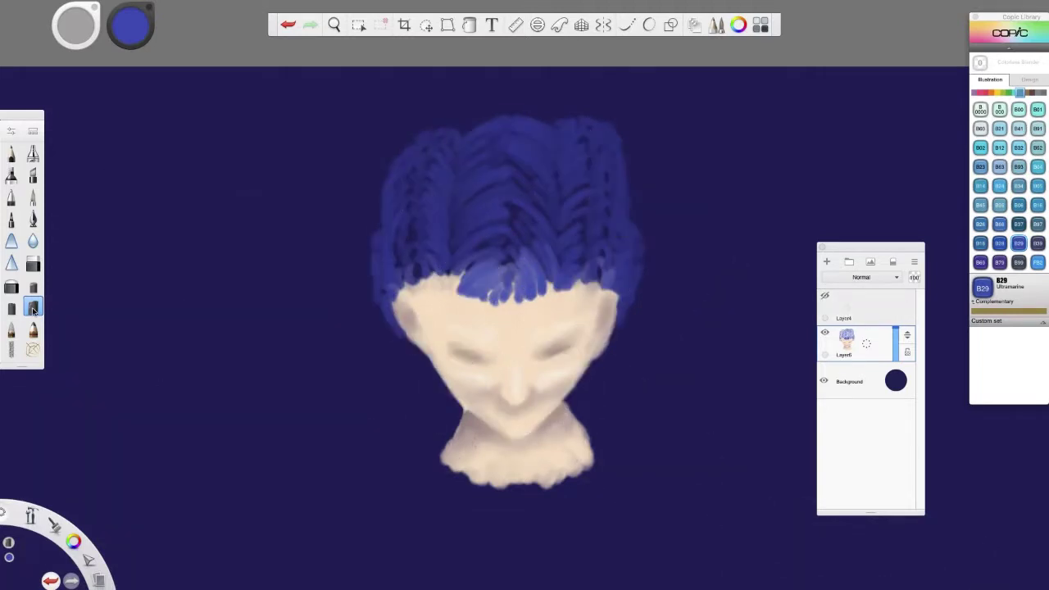
# Layer Copic B79 Iris strokes over the central and side sections of the hair.
pyautogui.click(12, 350)
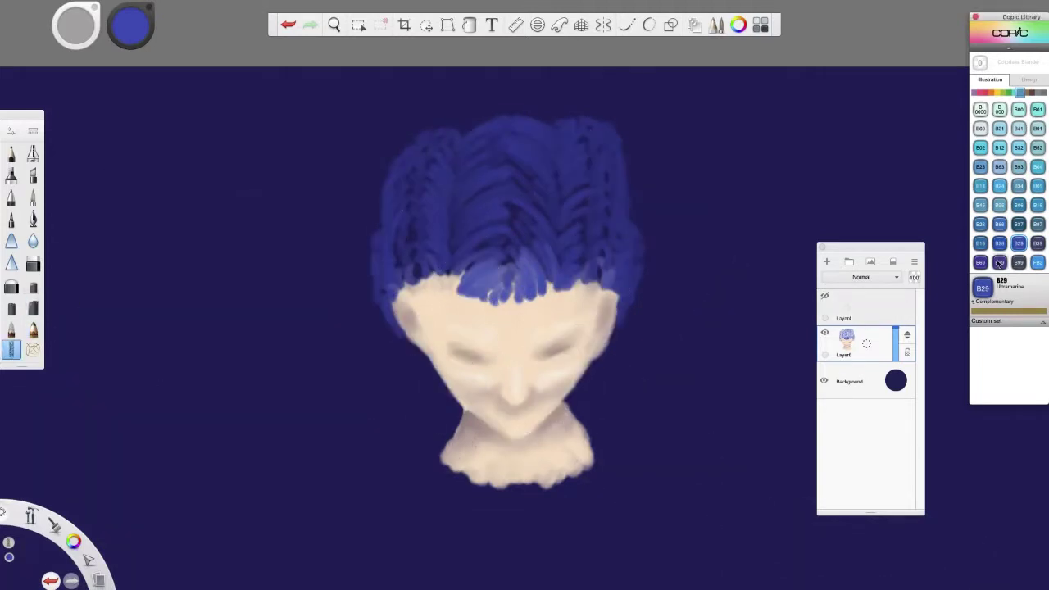
pyautogui.click(999, 262)
pyautogui.moveTo(505, 292)
pyautogui.mouseDown()
pyautogui.moveTo(460, 260)
pyautogui.moveTo(523, 233)
pyautogui.moveTo(543, 194)
pyautogui.mouseUp()
pyautogui.click(32, 286)
pyautogui.click(33, 307)
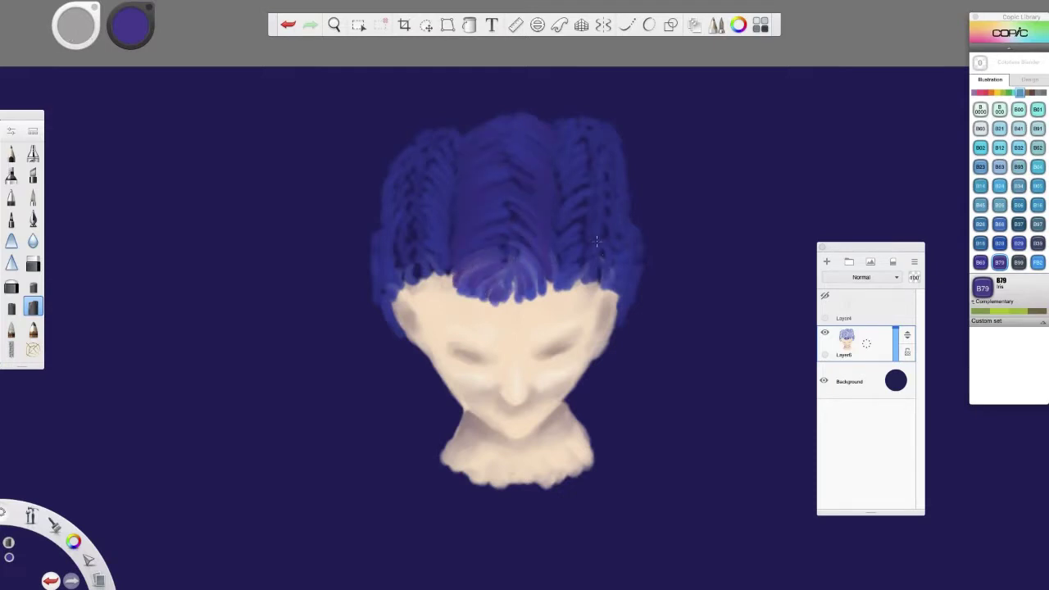
pyautogui.moveTo(569, 238); pyautogui.dragTo(561, 177)
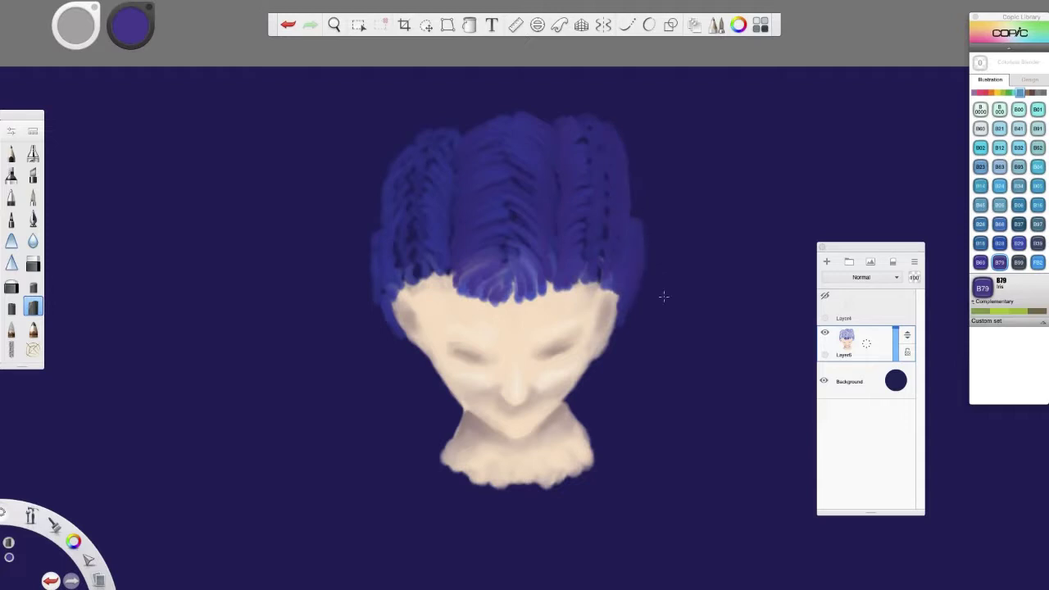
pyautogui.moveTo(437, 266)
pyautogui.mouseDown()
pyautogui.moveTo(444, 209)
pyautogui.moveTo(455, 158)
pyautogui.moveTo(428, 284)
pyautogui.moveTo(402, 294)
pyautogui.moveTo(404, 247)
pyautogui.mouseUp()
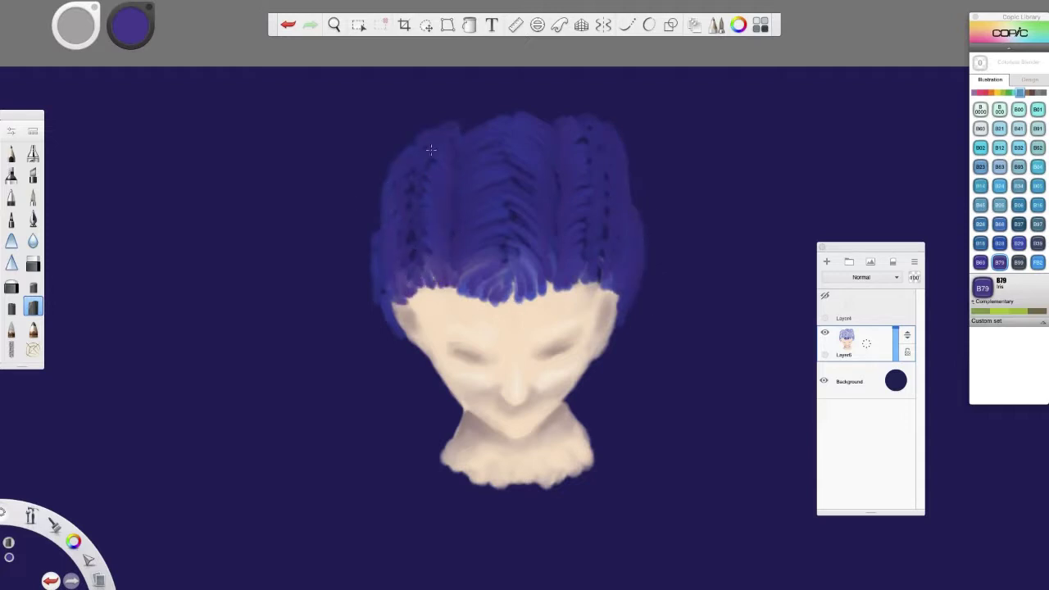
# Darken the hair strands from the hairline to the crown with Copic B99 Agate, undoing the stray stroke.
pyautogui.click(1019, 262)
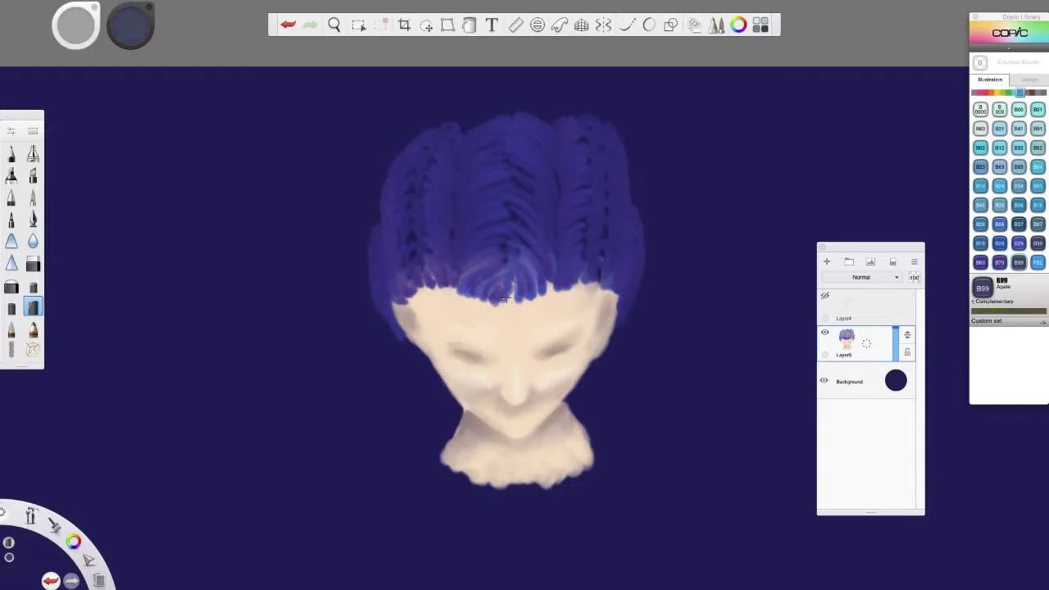
pyautogui.moveTo(515, 300); pyautogui.dragTo(507, 280)
pyautogui.moveTo(480, 267); pyautogui.dragTo(465, 291)
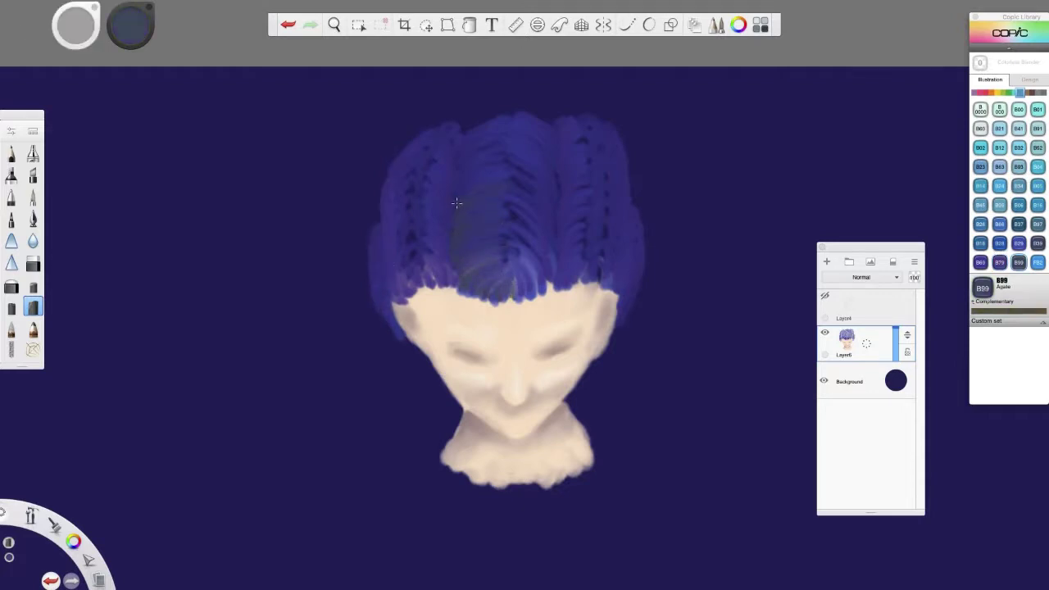
pyautogui.moveTo(470, 161); pyautogui.dragTo(492, 121)
pyautogui.moveTo(535, 295); pyautogui.dragTo(541, 277)
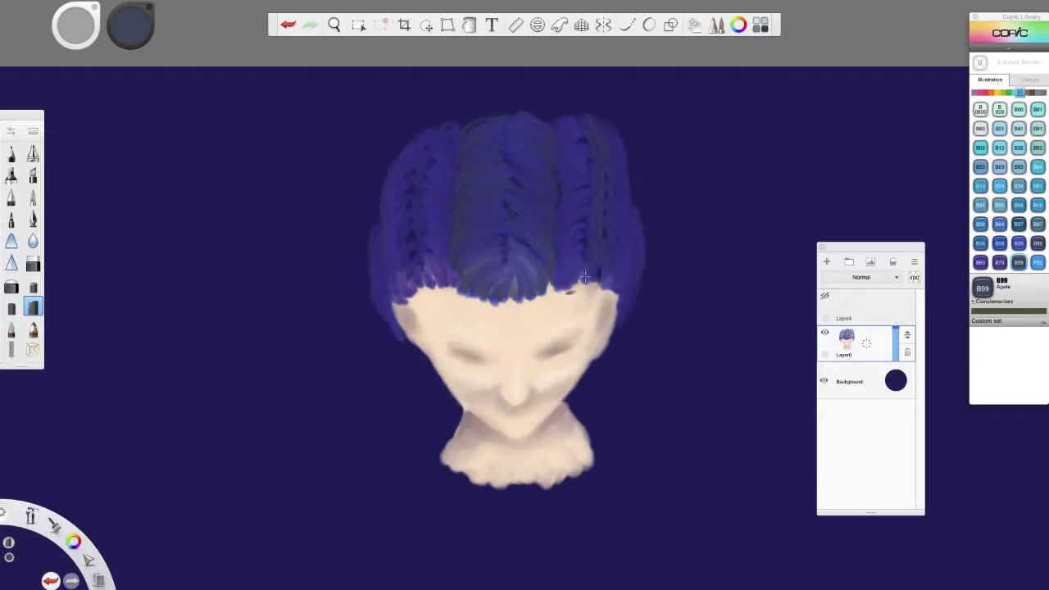
pyautogui.hotkey('ctrl', 'z')
pyautogui.moveTo(581, 284); pyautogui.dragTo(589, 270)
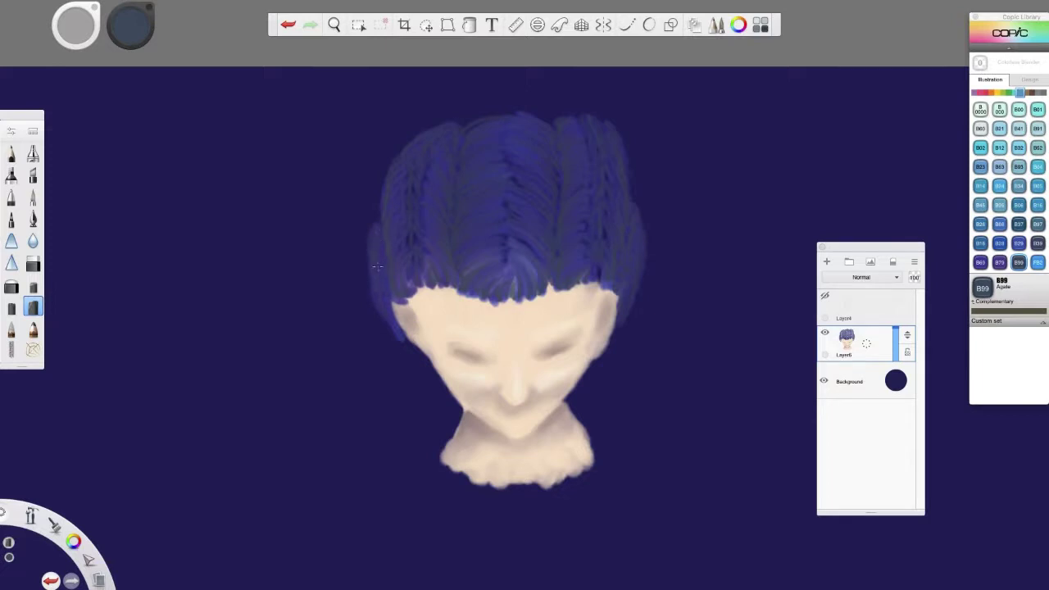
# Add darker strands over the whole hair with Copic 100 Black.
pyautogui.click(1043, 92)
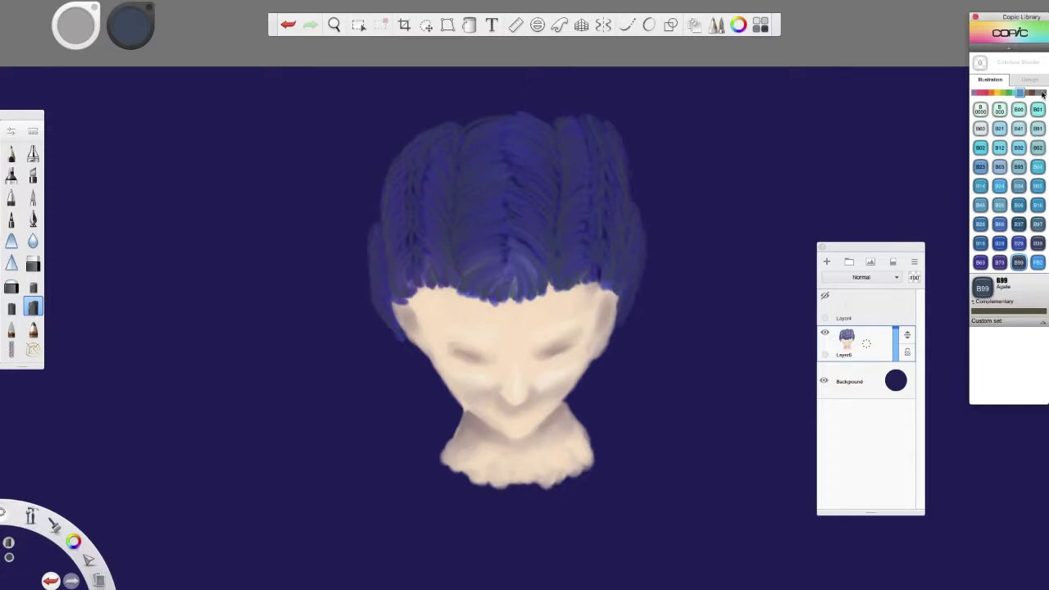
pyautogui.click(1018, 205)
pyautogui.click(12, 350)
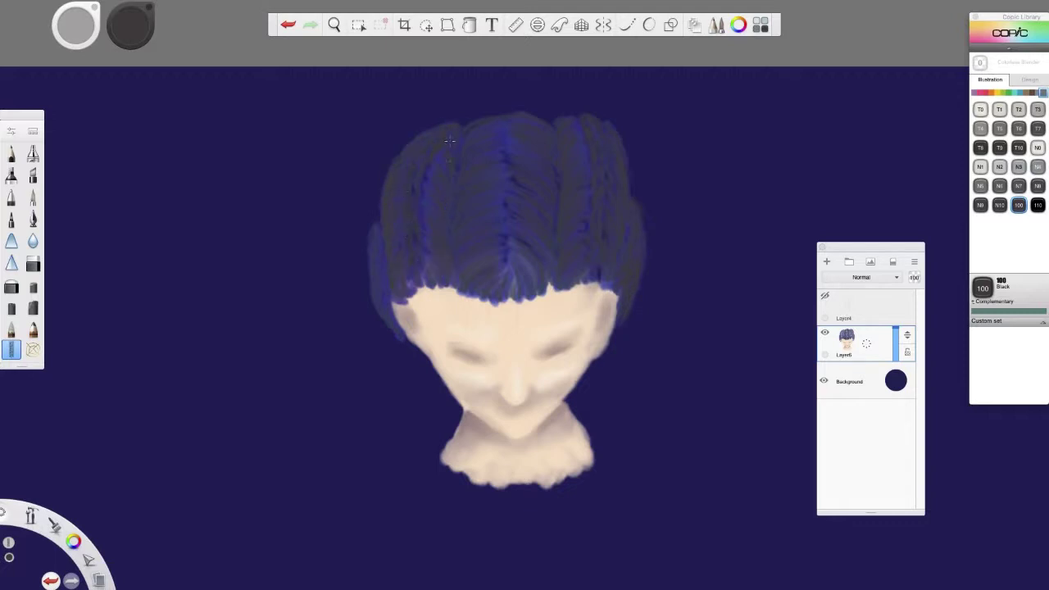
# Blend the hair strokes together along the hairline and down the sides of the head.
pyautogui.press('space')
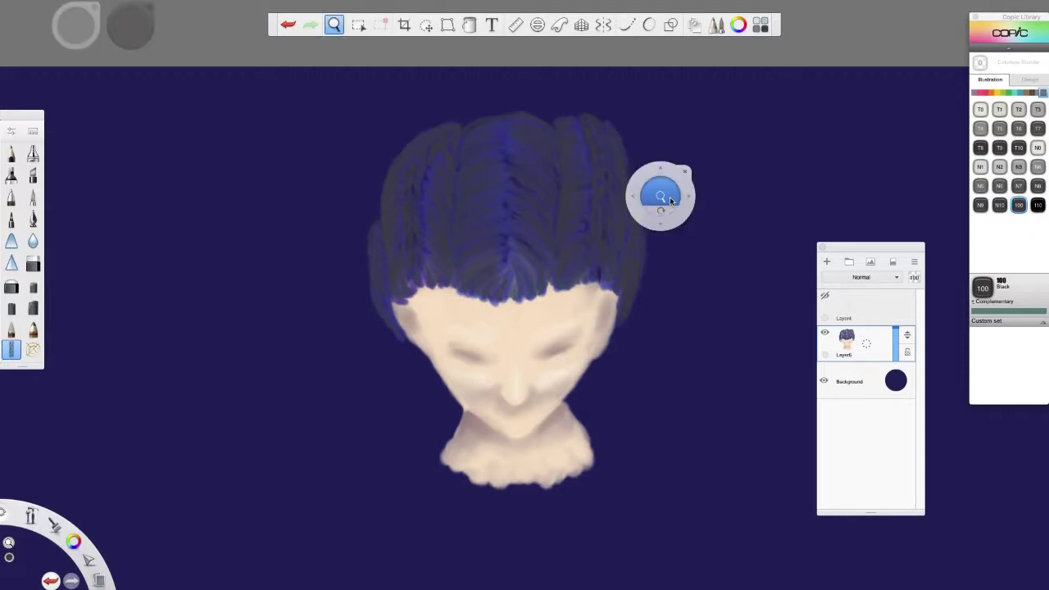
pyautogui.moveTo(660, 198); pyautogui.dragTo(662, 217)
pyautogui.press('space')
pyautogui.moveTo(609, 176); pyautogui.dragTo(610, 90)
pyautogui.click(12, 329)
pyautogui.moveTo(409, 416); pyautogui.dragTo(367, 369)
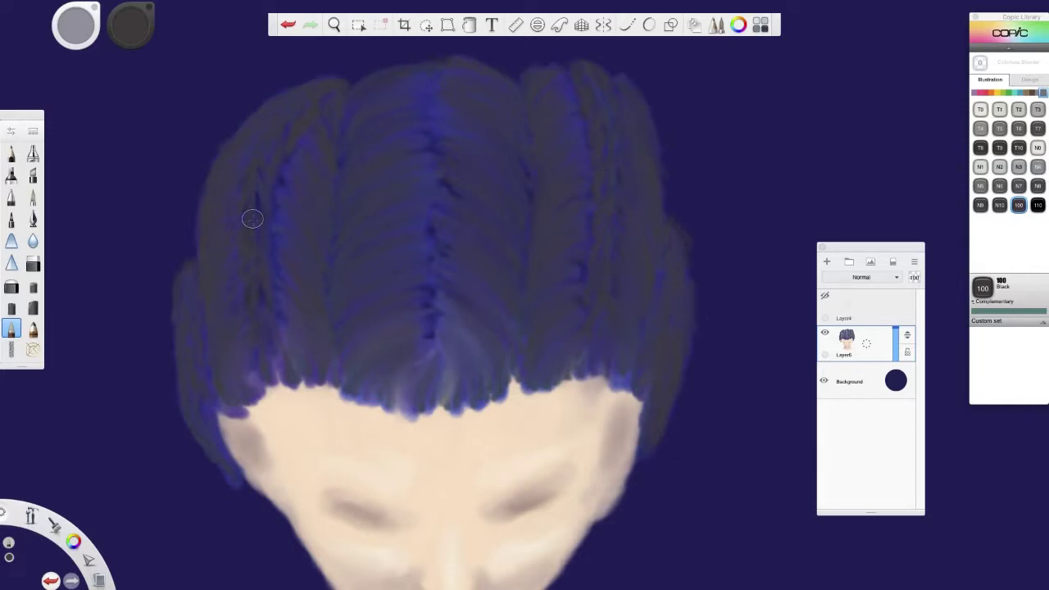
pyautogui.moveTo(205, 427); pyautogui.dragTo(233, 484)
# Block in the outstretched hand and its fingers with Copic YR000 Silk and clean up the edges.
pyautogui.scroll(-5, 480, 257)
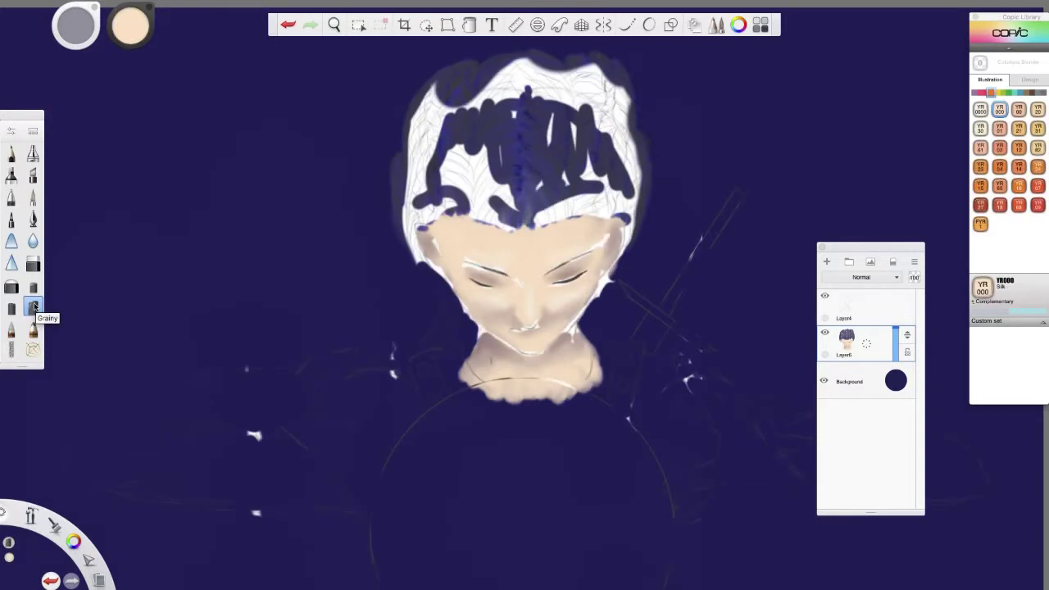
pyautogui.moveTo(253, 396)
pyautogui.mouseDown()
pyautogui.moveTo(204, 414)
pyautogui.moveTo(182, 403)
pyautogui.moveTo(204, 415)
pyautogui.moveTo(217, 403)
pyautogui.moveTo(180, 390)
pyautogui.moveTo(219, 367)
pyautogui.moveTo(228, 410)
pyautogui.moveTo(220, 383)
pyautogui.moveTo(277, 451)
pyautogui.mouseUp()
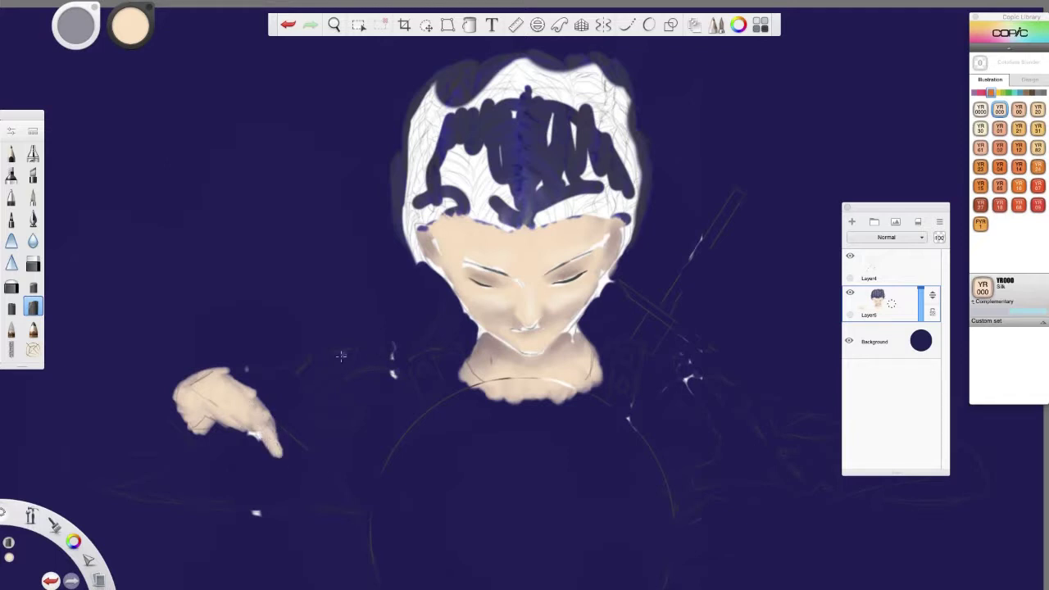
pyautogui.moveTo(261, 384)
pyautogui.mouseDown()
pyautogui.moveTo(215, 420)
pyautogui.moveTo(222, 373)
pyautogui.moveTo(302, 375)
pyautogui.moveTo(270, 395)
pyautogui.moveTo(353, 354)
pyautogui.moveTo(394, 349)
pyautogui.moveTo(295, 406)
pyautogui.moveTo(348, 417)
pyautogui.moveTo(306, 419)
pyautogui.mouseUp()
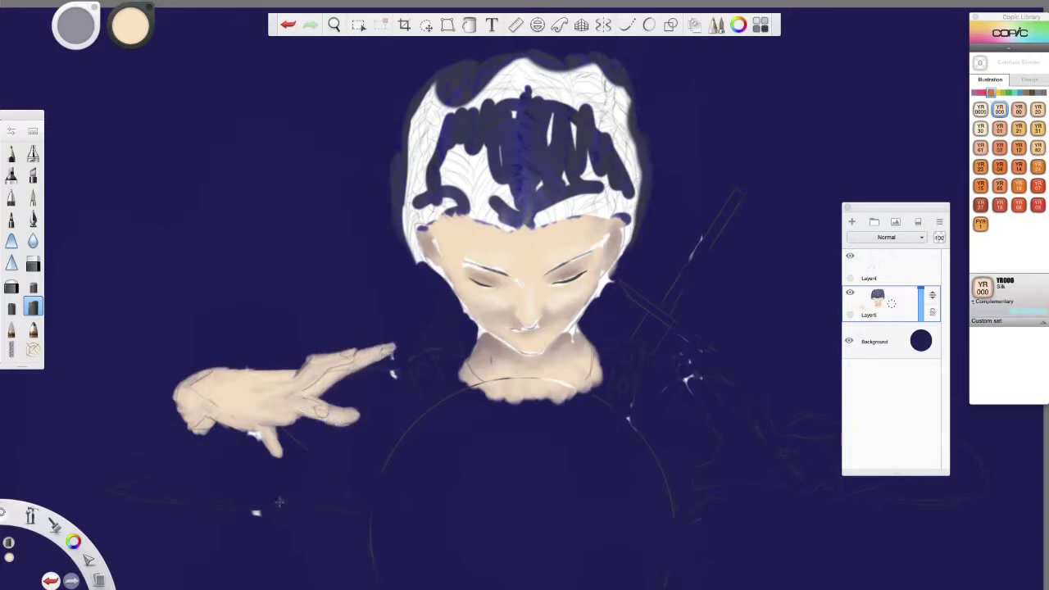
pyautogui.click(32, 263)
pyautogui.moveTo(277, 452)
pyautogui.mouseDown()
pyautogui.moveTo(246, 431)
pyautogui.moveTo(303, 438)
pyautogui.moveTo(318, 452)
pyautogui.moveTo(279, 428)
pyautogui.moveTo(341, 414)
pyautogui.moveTo(369, 360)
pyautogui.moveTo(195, 387)
pyautogui.moveTo(192, 414)
pyautogui.mouseUp()
# Shade the fingers, back of the hand and wrist with Copic E70.
pyautogui.click(33, 306)
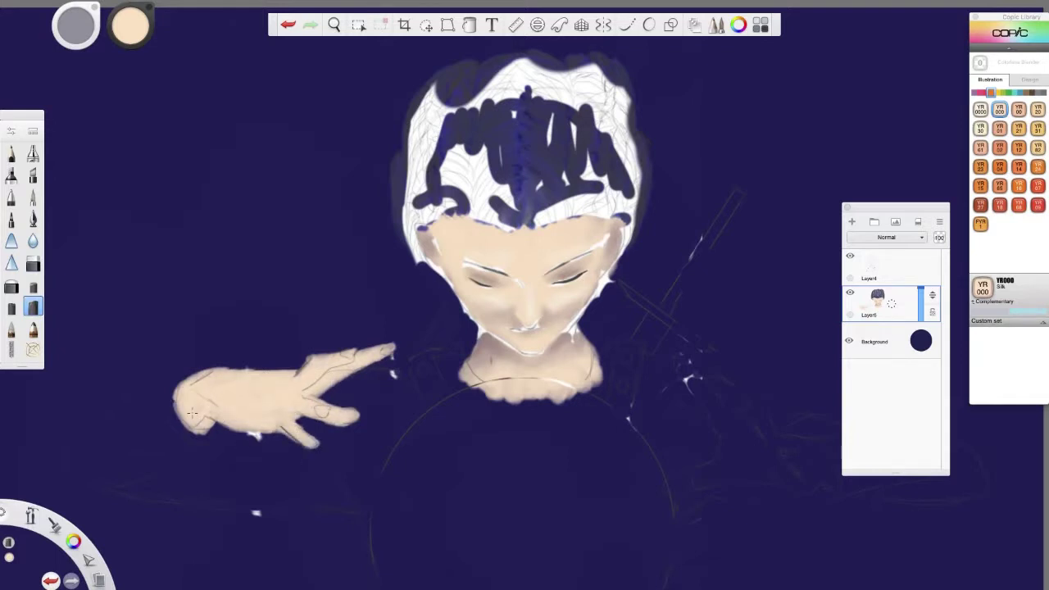
pyautogui.click(1026, 93)
pyautogui.click(1018, 128)
pyautogui.moveTo(323, 358)
pyautogui.mouseDown()
pyautogui.moveTo(306, 373)
pyautogui.moveTo(380, 351)
pyautogui.mouseUp()
pyautogui.moveTo(290, 379); pyautogui.dragTo(229, 382)
pyautogui.moveTo(188, 397)
pyautogui.mouseDown()
pyautogui.moveTo(191, 407)
pyautogui.moveTo(312, 411)
pyautogui.moveTo(297, 439)
pyautogui.moveTo(189, 390)
pyautogui.moveTo(181, 397)
pyautogui.moveTo(213, 406)
pyautogui.mouseUp()
# Deepen the shadows at the knuckles, finger bases and wrist with Copic E71 Champagne.
pyautogui.click(999, 167)
pyautogui.moveTo(292, 375)
pyautogui.mouseDown()
pyautogui.moveTo(276, 389)
pyautogui.moveTo(301, 404)
pyautogui.mouseUp()
pyautogui.moveTo(275, 419); pyautogui.dragTo(290, 430)
pyautogui.moveTo(201, 417); pyautogui.dragTo(191, 431)
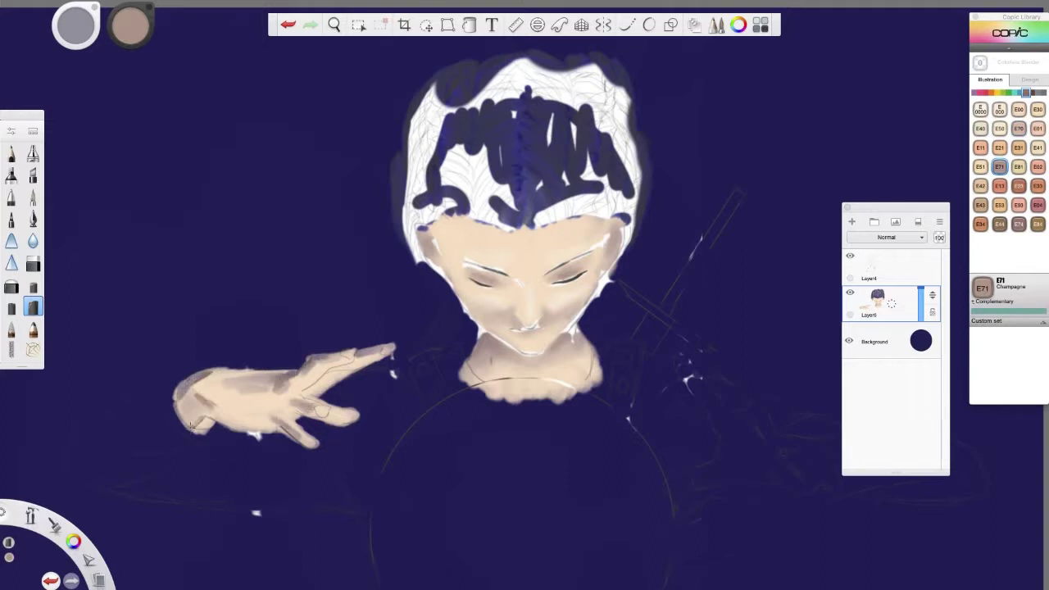
# Blend the shading on the hand and fingers and check it with the sketch on Layer4 hidden.
pyautogui.click(12, 329)
pyautogui.moveTo(284, 392)
pyautogui.mouseDown()
pyautogui.moveTo(268, 375)
pyautogui.moveTo(319, 362)
pyautogui.mouseUp()
pyautogui.moveTo(316, 409)
pyautogui.mouseDown()
pyautogui.moveTo(298, 399)
pyautogui.moveTo(298, 431)
pyautogui.mouseUp()
pyautogui.click(850, 256)
pyautogui.click(850, 256)
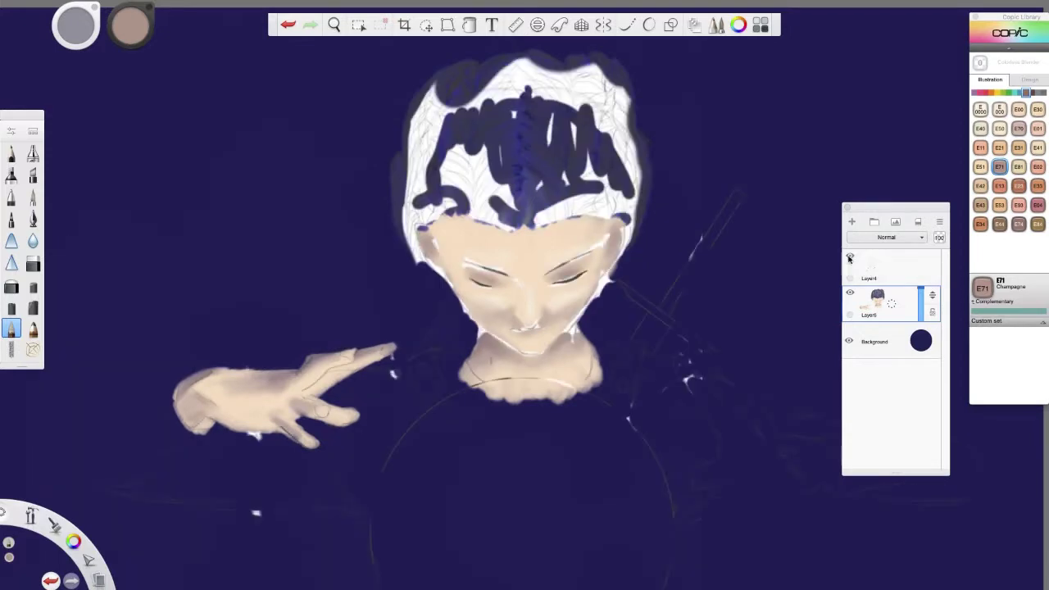
# Lighten the outstretched hand's fingers with Copic E0000 Floral White, blend them, and check the result with Layer4 hidden.
pyautogui.click(981, 110)
pyautogui.click(34, 307)
pyautogui.moveTo(354, 366); pyautogui.dragTo(322, 388)
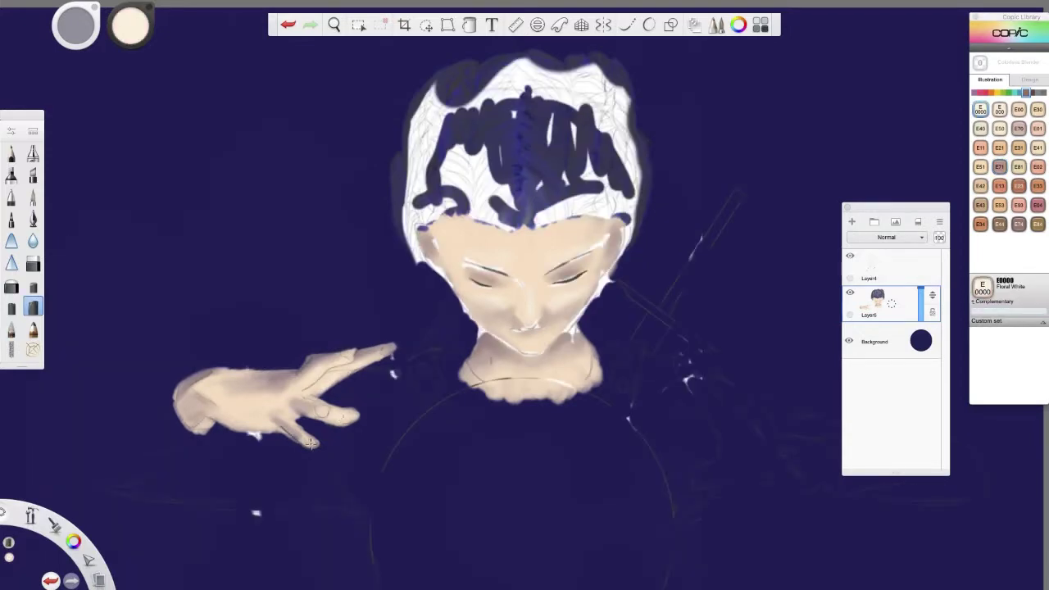
pyautogui.press('b')
pyautogui.click(849, 256)
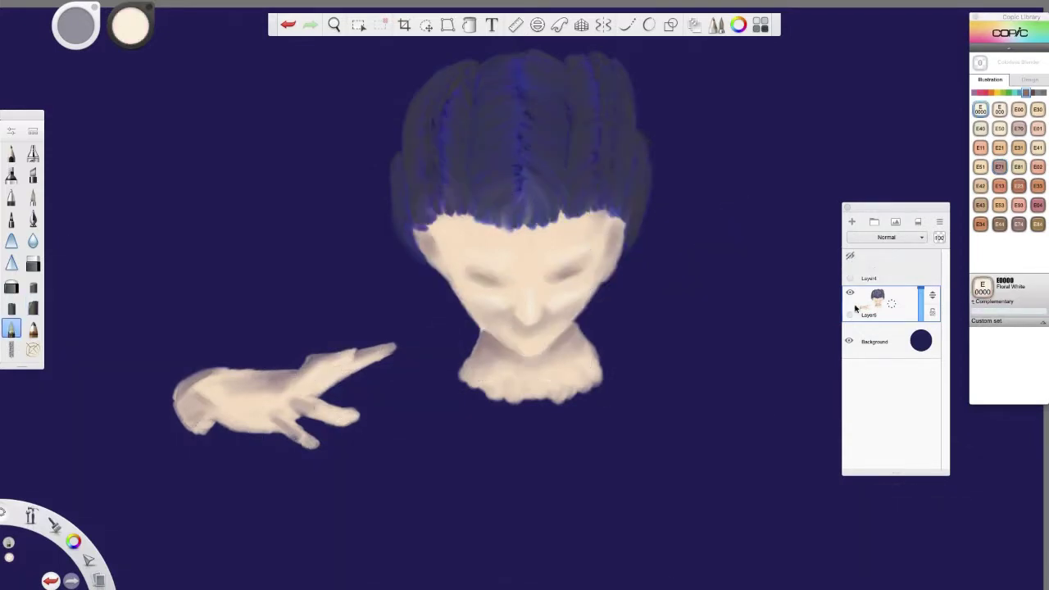
pyautogui.moveTo(680, 362); pyautogui.dragTo(418, 278)
pyautogui.click(850, 257)
# Block in the second hand, from the thumb and raised fingers to the wrist, with Copic YR000 Silk.
pyautogui.moveTo(525, 353); pyautogui.dragTo(464, 295)
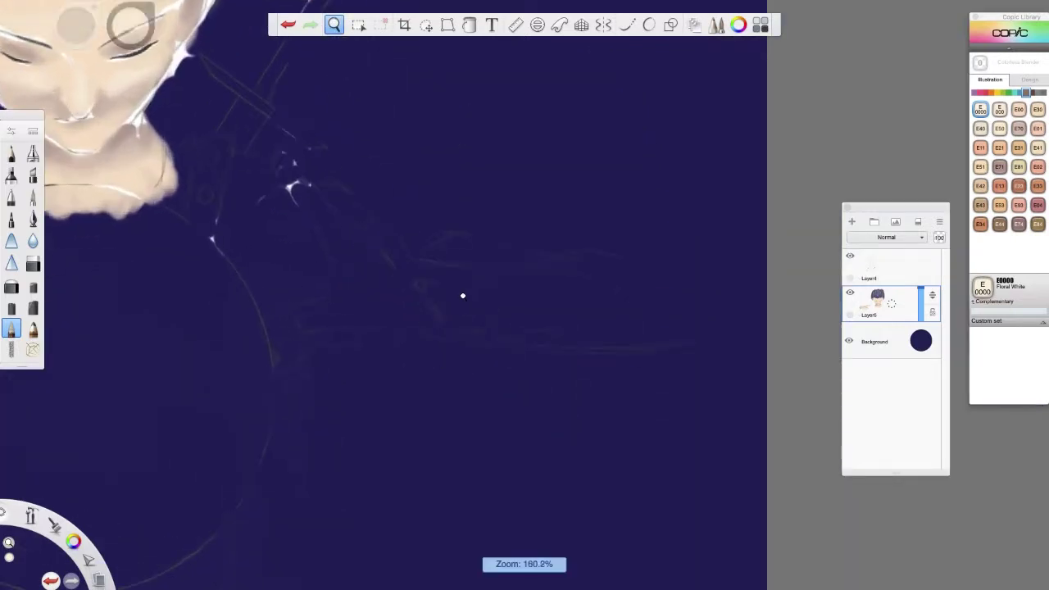
pyautogui.moveTo(506, 222); pyautogui.dragTo(460, 292)
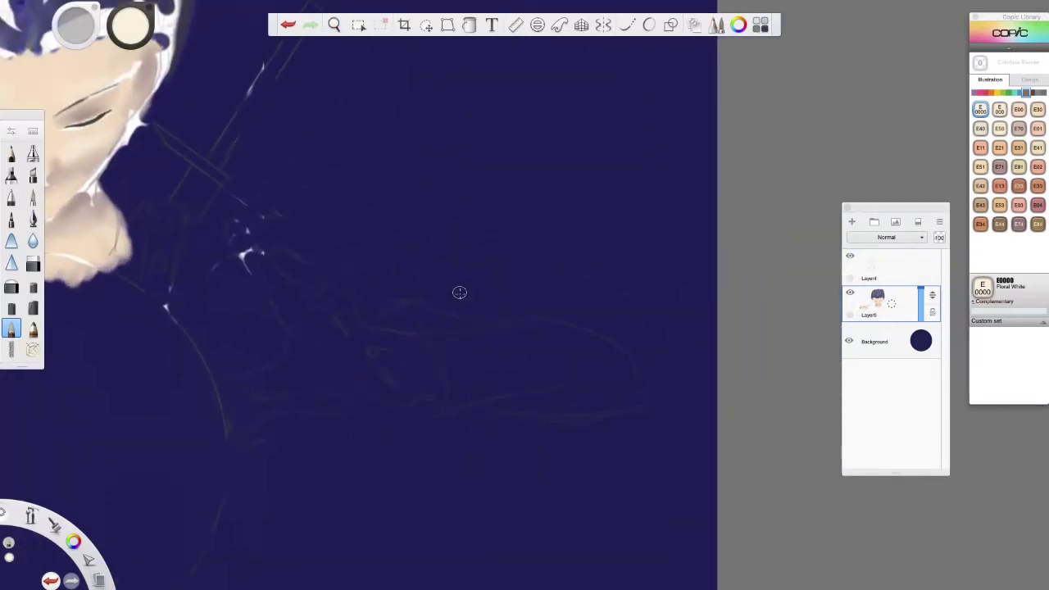
pyautogui.click(33, 307)
pyautogui.moveTo(318, 371)
pyautogui.mouseDown()
pyautogui.moveTo(221, 393)
pyautogui.moveTo(297, 375)
pyautogui.mouseUp()
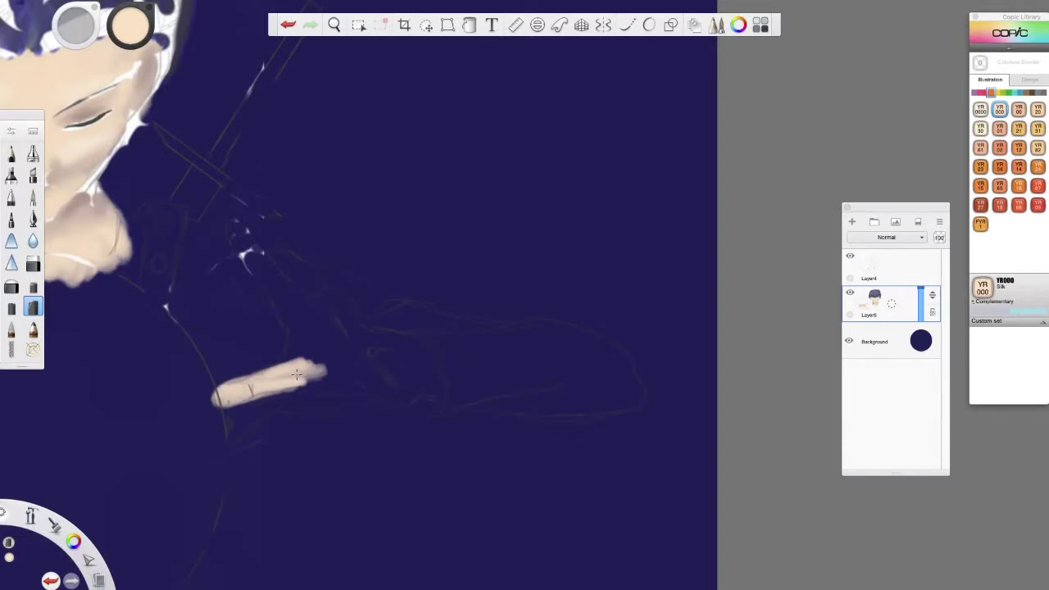
pyautogui.moveTo(297, 374)
pyautogui.mouseDown()
pyautogui.moveTo(372, 373)
pyautogui.moveTo(385, 392)
pyautogui.moveTo(411, 361)
pyautogui.moveTo(434, 378)
pyautogui.moveTo(386, 393)
pyautogui.moveTo(426, 356)
pyautogui.moveTo(379, 374)
pyautogui.moveTo(409, 344)
pyautogui.moveTo(311, 361)
pyautogui.moveTo(296, 327)
pyautogui.moveTo(344, 302)
pyautogui.moveTo(286, 280)
pyautogui.moveTo(280, 252)
pyautogui.moveTo(271, 270)
pyautogui.moveTo(234, 225)
pyautogui.moveTo(293, 318)
pyautogui.moveTo(370, 351)
pyautogui.moveTo(295, 365)
pyautogui.mouseUp()
# Shade the upper edge of the second hand's fingers, palm heel and wrist with Copic E70 Ash Rose.
pyautogui.click(1026, 93)
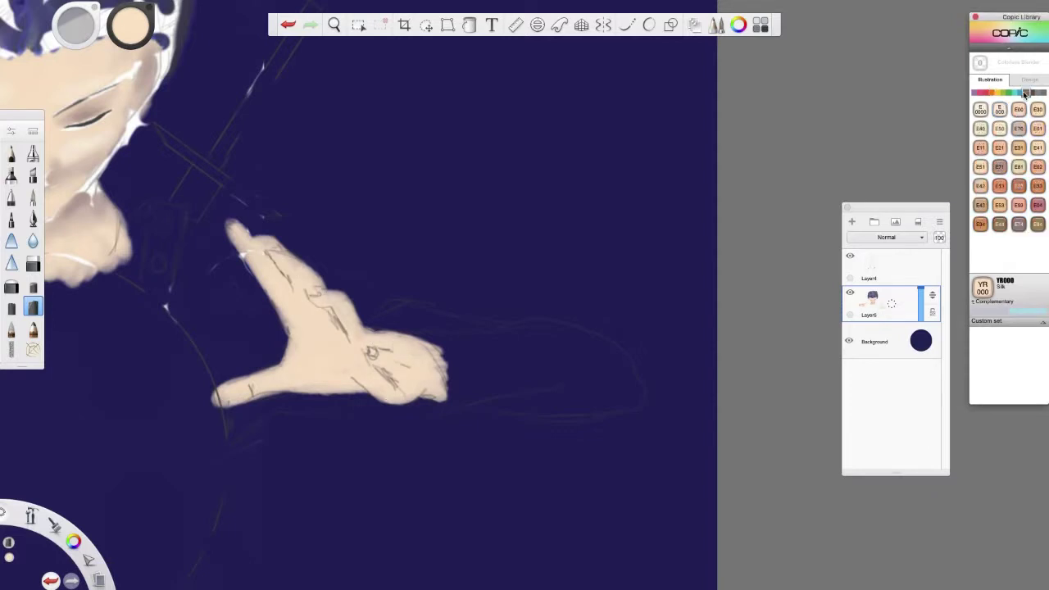
pyautogui.click(1019, 128)
pyautogui.moveTo(394, 340)
pyautogui.mouseDown()
pyautogui.moveTo(425, 359)
pyautogui.moveTo(392, 357)
pyautogui.mouseUp()
pyautogui.moveTo(342, 298); pyautogui.dragTo(350, 320)
pyautogui.moveTo(314, 281); pyautogui.dragTo(303, 269)
pyautogui.moveTo(291, 259); pyautogui.dragTo(248, 238)
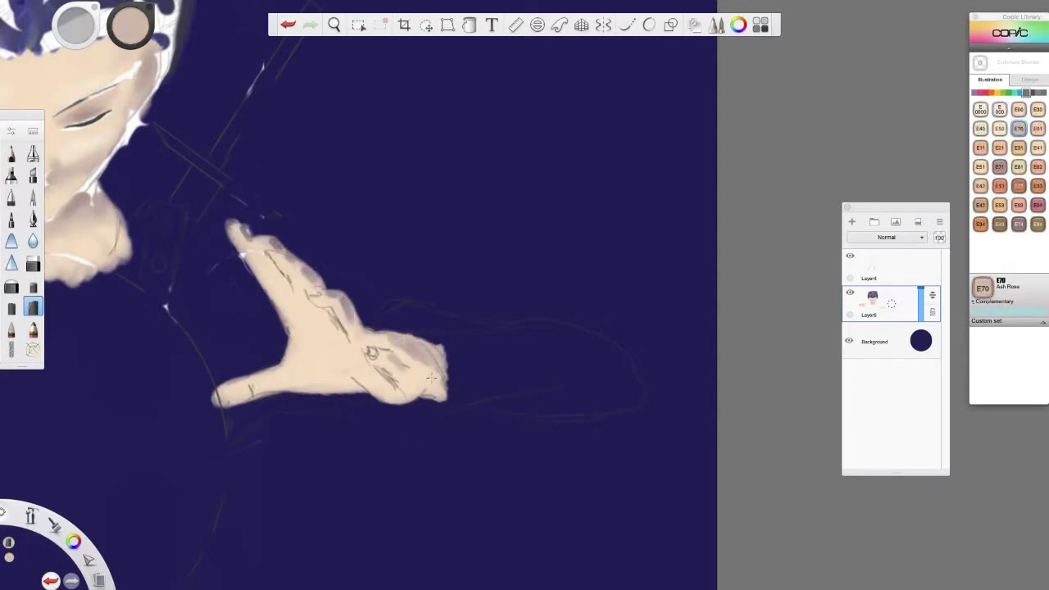
pyautogui.moveTo(432, 374); pyautogui.dragTo(434, 383)
# Deepen the shadows along the second hand's wrist, knuckles and fingers with Copic E71 Champagne.
pyautogui.click(1000, 168)
pyautogui.moveTo(392, 337); pyautogui.dragTo(434, 359)
pyautogui.moveTo(343, 297); pyautogui.dragTo(352, 316)
pyautogui.moveTo(309, 276); pyautogui.dragTo(292, 258)
# Lighten the second hand's wrist with Copic E0000 Floral White and blend the hand's shading, checking it without the Layer4 sketch.
pyautogui.click(980, 109)
pyautogui.moveTo(437, 350); pyautogui.dragTo(435, 391)
pyautogui.click(11, 329)
pyautogui.moveTo(396, 341); pyautogui.dragTo(450, 359)
pyautogui.moveTo(329, 297); pyautogui.dragTo(355, 321)
pyautogui.moveTo(310, 278); pyautogui.dragTo(283, 252)
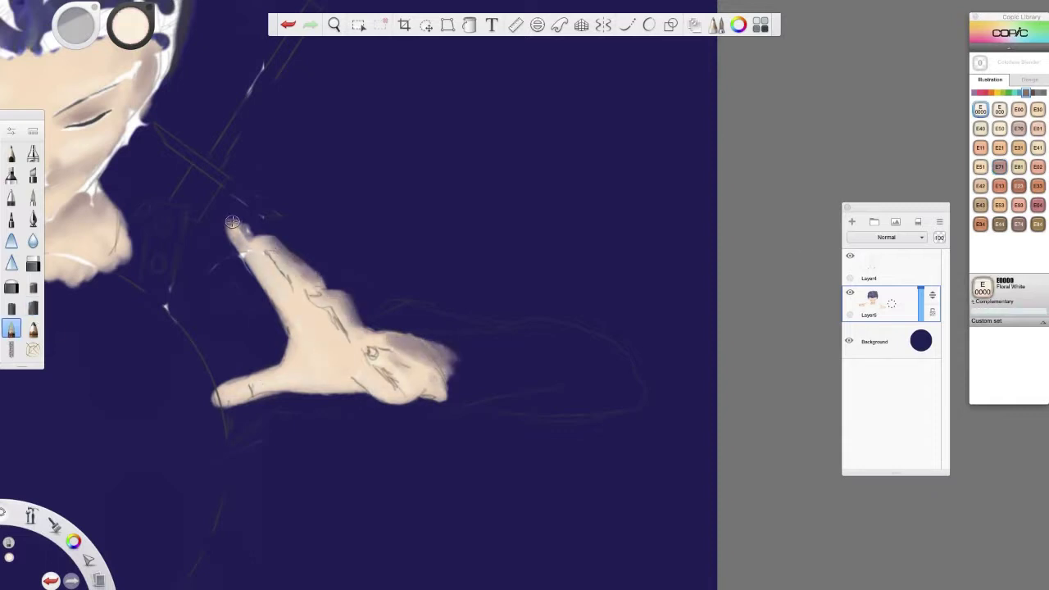
pyautogui.moveTo(233, 224); pyautogui.dragTo(244, 241)
pyautogui.click(850, 256)
pyautogui.moveTo(393, 348)
pyautogui.mouseDown()
pyautogui.moveTo(421, 347)
pyautogui.moveTo(416, 363)
pyautogui.moveTo(450, 344)
pyautogui.mouseUp()
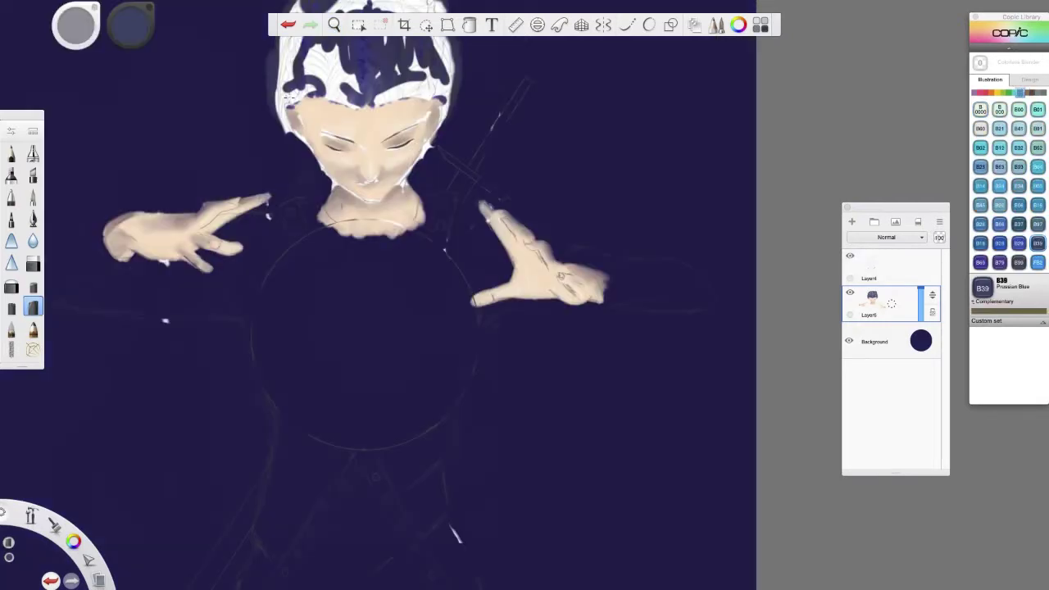
# Block in the shoulders and both sleeves around the hands with Copic B39 Prussian Blue.
pyautogui.moveTo(271, 287)
pyautogui.mouseDown()
pyautogui.moveTo(279, 238)
pyautogui.moveTo(323, 209)
pyautogui.moveTo(259, 227)
pyautogui.moveTo(426, 221)
pyautogui.moveTo(438, 242)
pyautogui.moveTo(443, 205)
pyautogui.moveTo(472, 215)
pyautogui.moveTo(500, 270)
pyautogui.moveTo(483, 319)
pyautogui.moveTo(539, 306)
pyautogui.mouseUp()
pyautogui.hotkey('ctrl', 'z')
pyautogui.moveTo(467, 277)
pyautogui.mouseDown()
pyautogui.moveTo(416, 214)
pyautogui.moveTo(232, 230)
pyautogui.moveTo(254, 279)
pyautogui.moveTo(189, 299)
pyautogui.moveTo(66, 241)
pyautogui.moveTo(123, 267)
pyautogui.moveTo(49, 266)
pyautogui.moveTo(180, 295)
pyautogui.moveTo(90, 307)
pyautogui.moveTo(193, 316)
pyautogui.moveTo(144, 269)
pyautogui.mouseUp()
pyautogui.moveTo(618, 271)
pyautogui.mouseDown()
pyautogui.moveTo(672, 282)
pyautogui.moveTo(708, 308)
pyautogui.moveTo(611, 282)
pyautogui.moveTo(583, 256)
pyautogui.mouseUp()
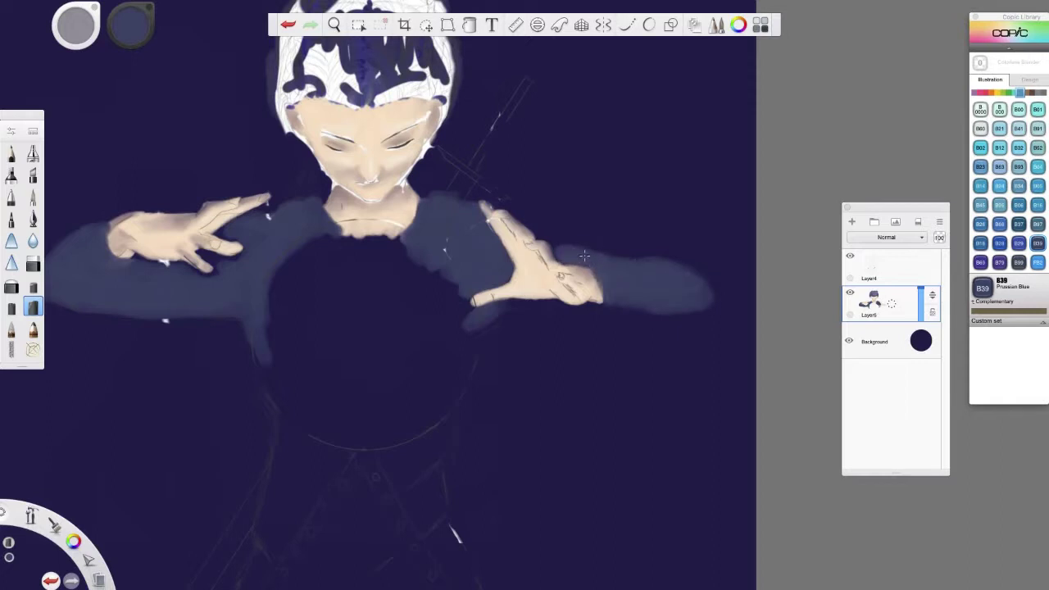
pyautogui.moveTo(555, 304); pyautogui.dragTo(605, 307)
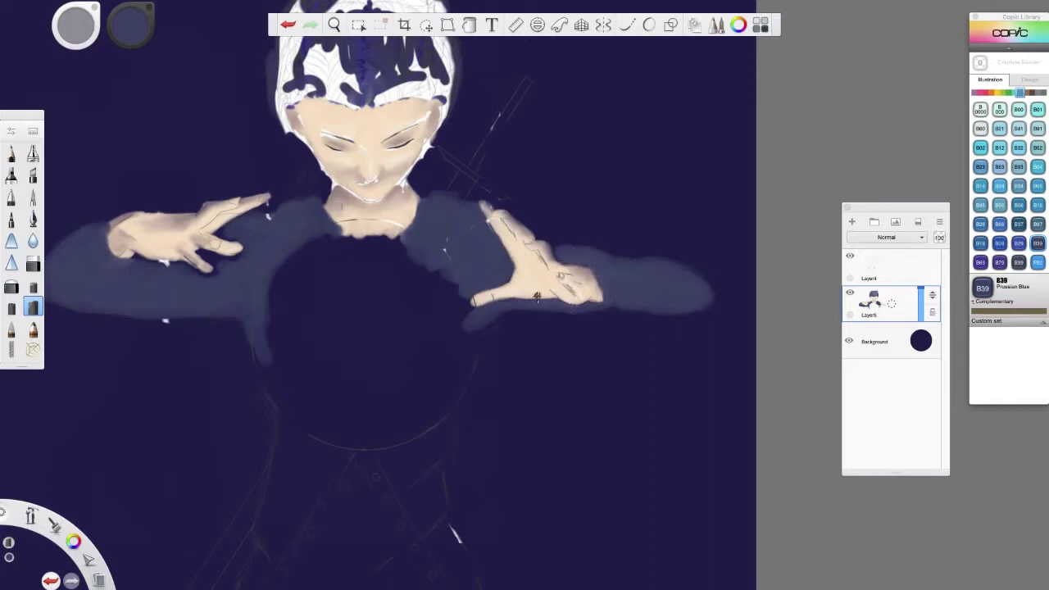
pyautogui.moveTo(570, 251); pyautogui.dragTo(535, 237)
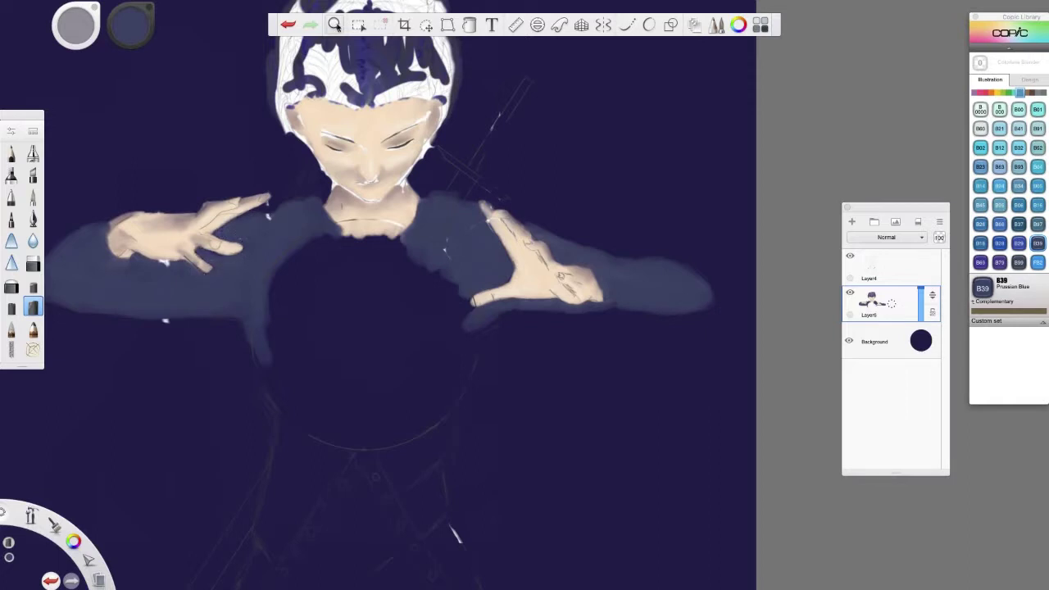
# Fill the torso and flared lower part of the garment below the circle with Copic B39 Prussian Blue.
pyautogui.moveTo(301, 141); pyautogui.dragTo(360, 122)
pyautogui.moveTo(113, 230); pyautogui.dragTo(96, 270)
pyautogui.press('space')
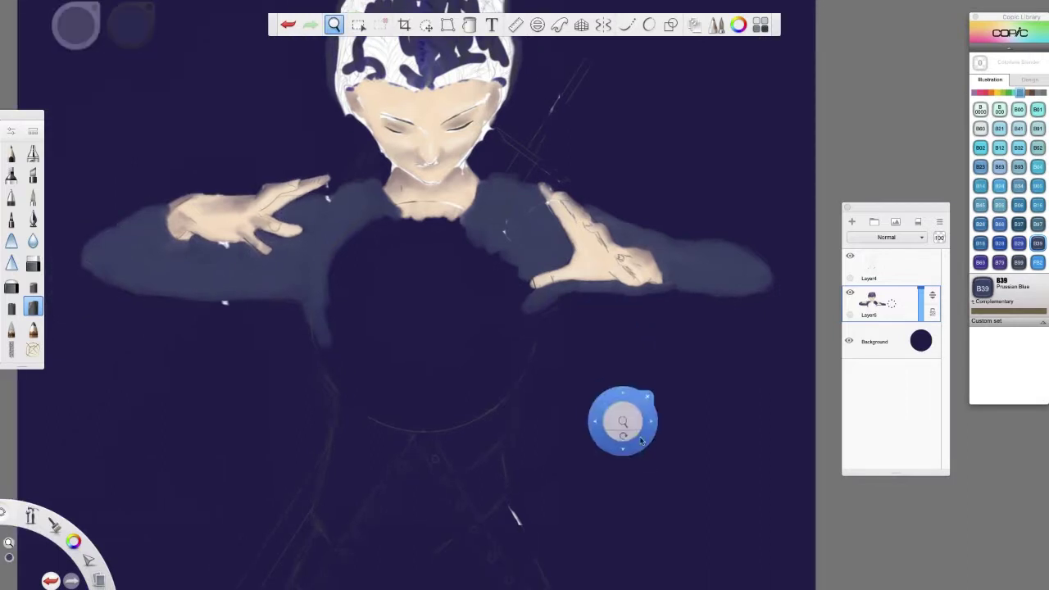
pyautogui.moveTo(623, 422); pyautogui.dragTo(613, 268)
pyautogui.moveTo(439, 254)
pyautogui.mouseDown()
pyautogui.moveTo(411, 347)
pyautogui.moveTo(418, 250)
pyautogui.moveTo(510, 391)
pyautogui.moveTo(550, 504)
pyautogui.mouseUp()
pyautogui.moveTo(482, 434)
pyautogui.mouseDown()
pyautogui.moveTo(409, 432)
pyautogui.moveTo(332, 220)
pyautogui.moveTo(305, 401)
pyautogui.moveTo(327, 496)
pyautogui.moveTo(303, 405)
pyautogui.moveTo(369, 492)
pyautogui.moveTo(492, 512)
pyautogui.moveTo(479, 496)
pyautogui.moveTo(320, 438)
pyautogui.moveTo(266, 480)
pyautogui.moveTo(263, 516)
pyautogui.moveTo(300, 472)
pyautogui.mouseUp()
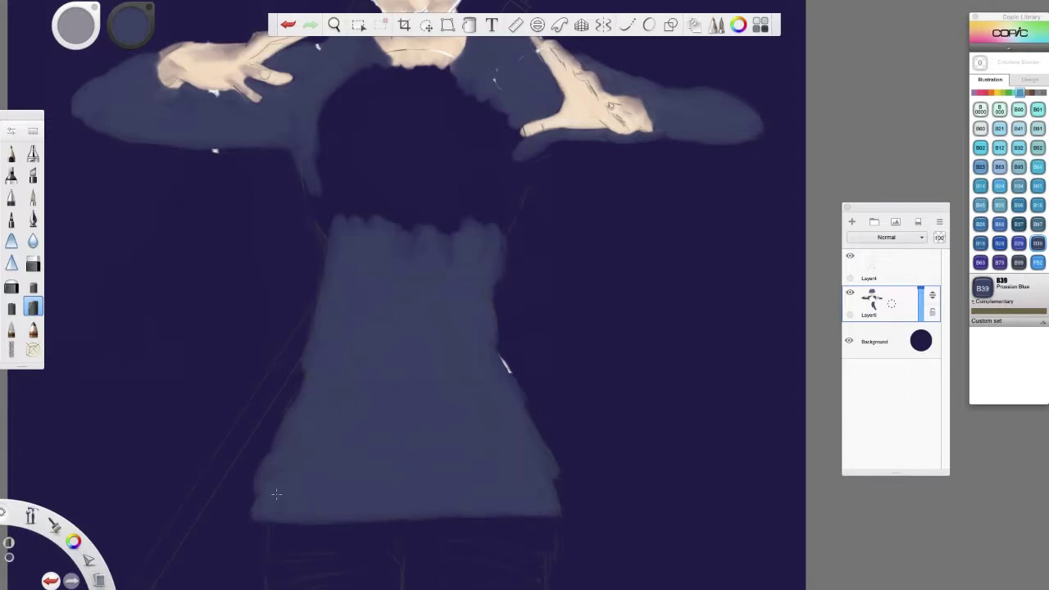
# Shade the fold shadows on the garment's waist and skirt with Copic B99 Agate and C10 Cool Gray No.10.
pyautogui.click(1019, 263)
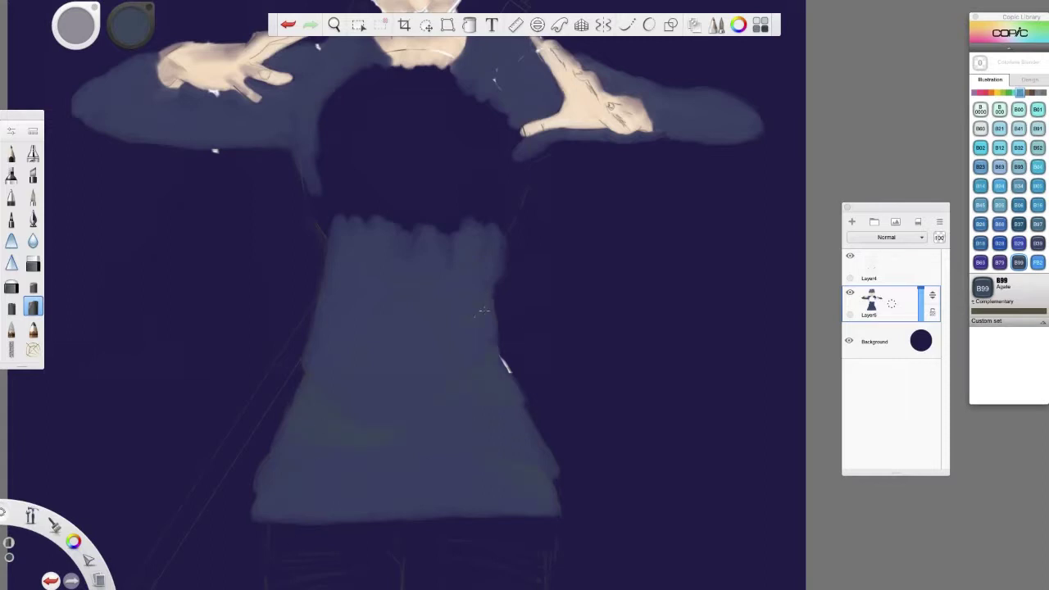
pyautogui.click(1038, 92)
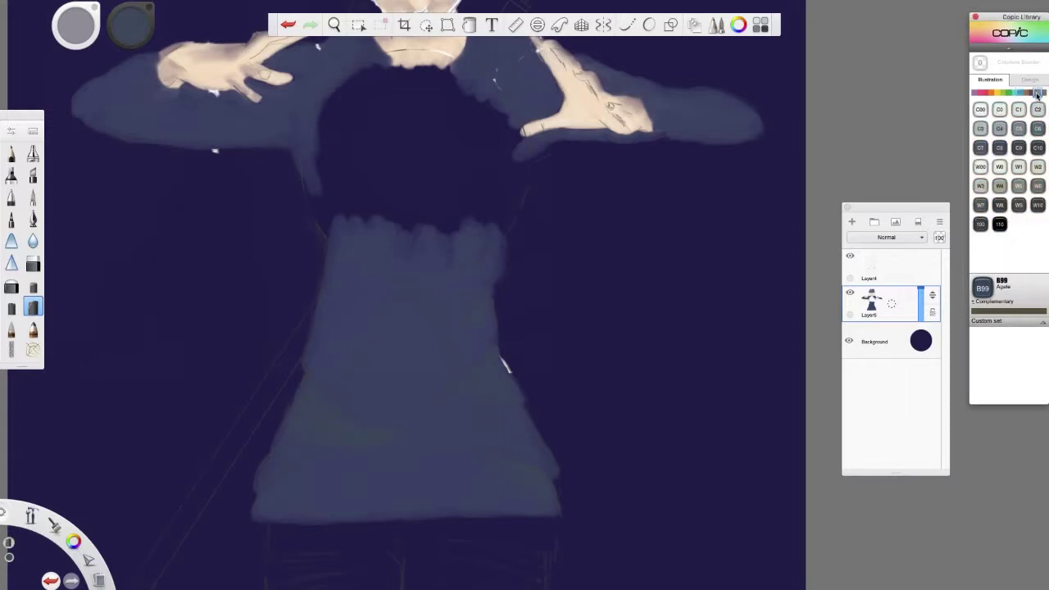
pyautogui.click(1037, 148)
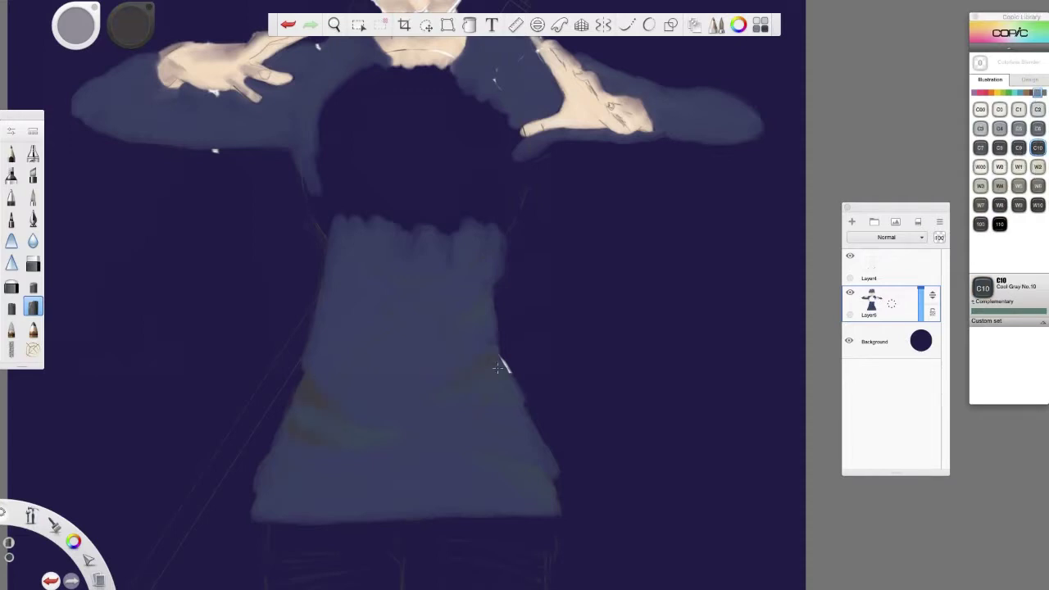
# Shade the right-hand sleeve around the wrist and forearm with Copic B99 Agate and C10 Cool Gray No.10.
pyautogui.click(1019, 92)
pyautogui.click(1019, 263)
pyautogui.moveTo(573, 148); pyautogui.dragTo(392, 316)
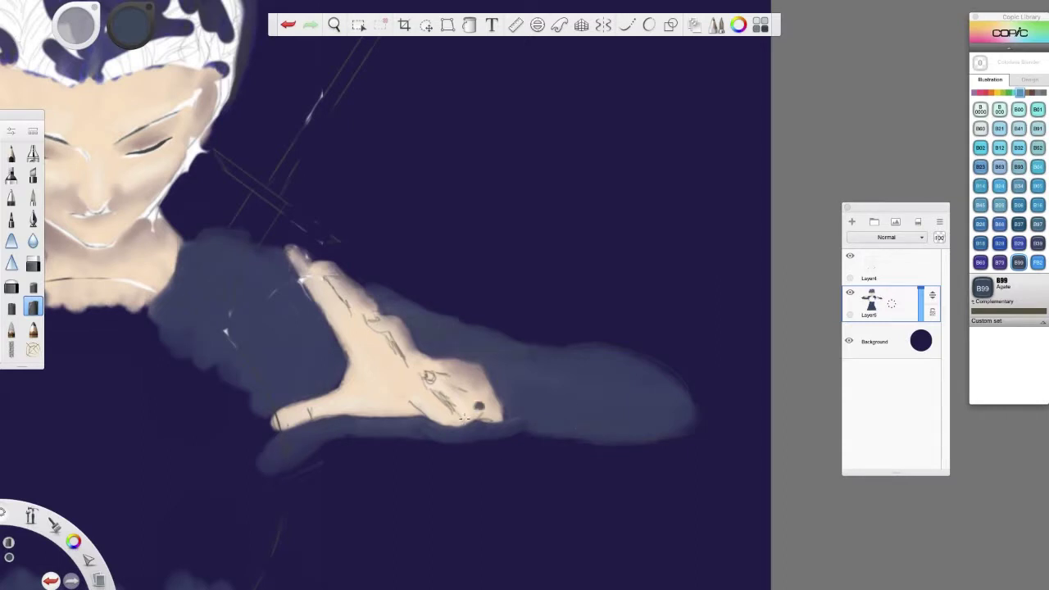
pyautogui.click(1037, 92)
pyautogui.click(1038, 148)
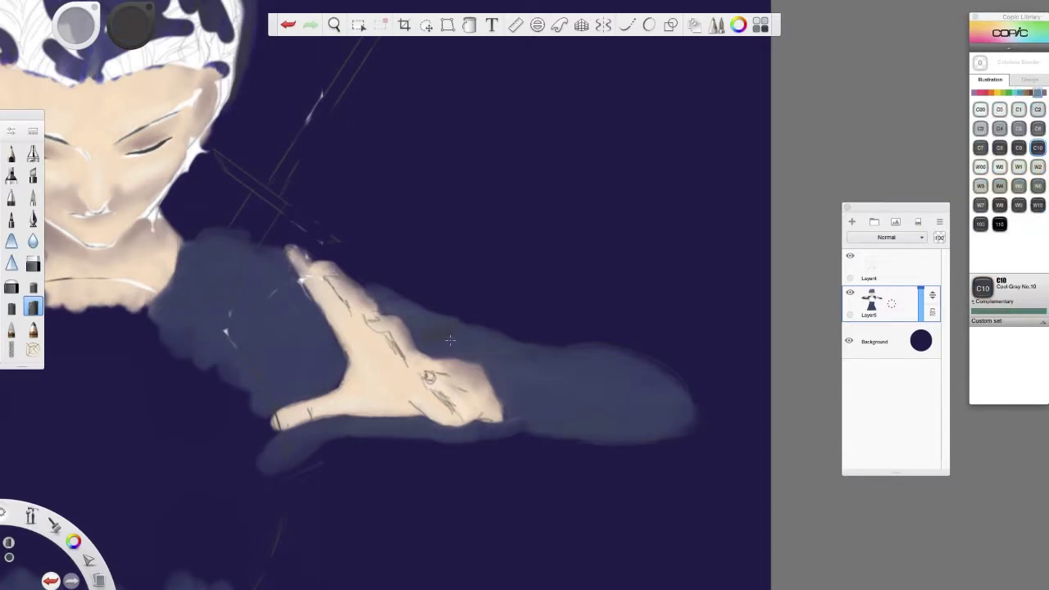
# Shade the folds of the left-hand sleeve and shoulder with Copic B99 Agate and C10 Cool Gray No.10.
pyautogui.click(334, 26)
pyautogui.moveTo(71, 374); pyautogui.dragTo(661, 284)
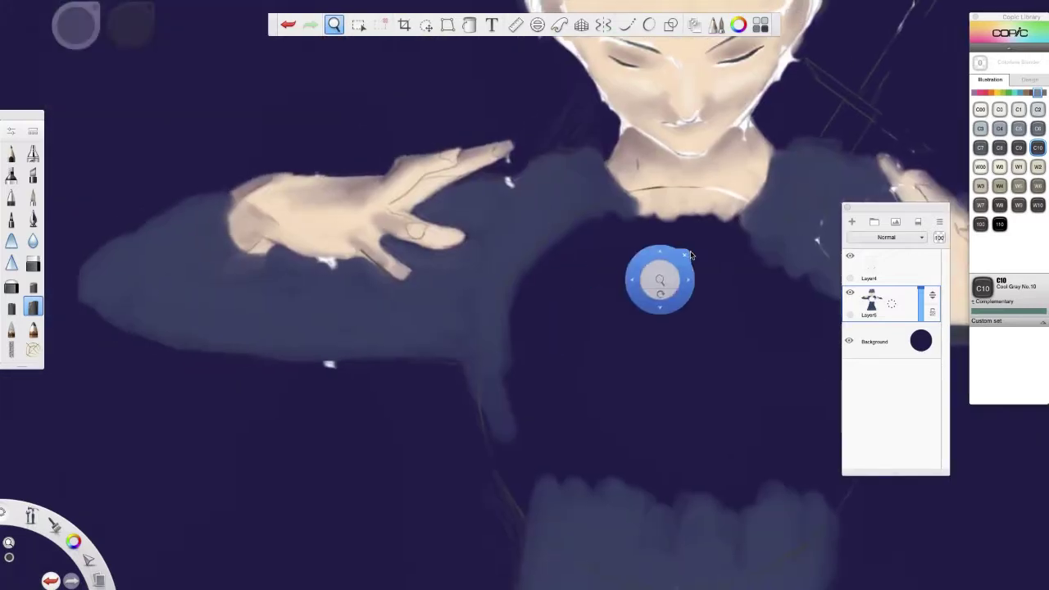
pyautogui.click(686, 253)
pyautogui.click(1019, 93)
pyautogui.click(1019, 262)
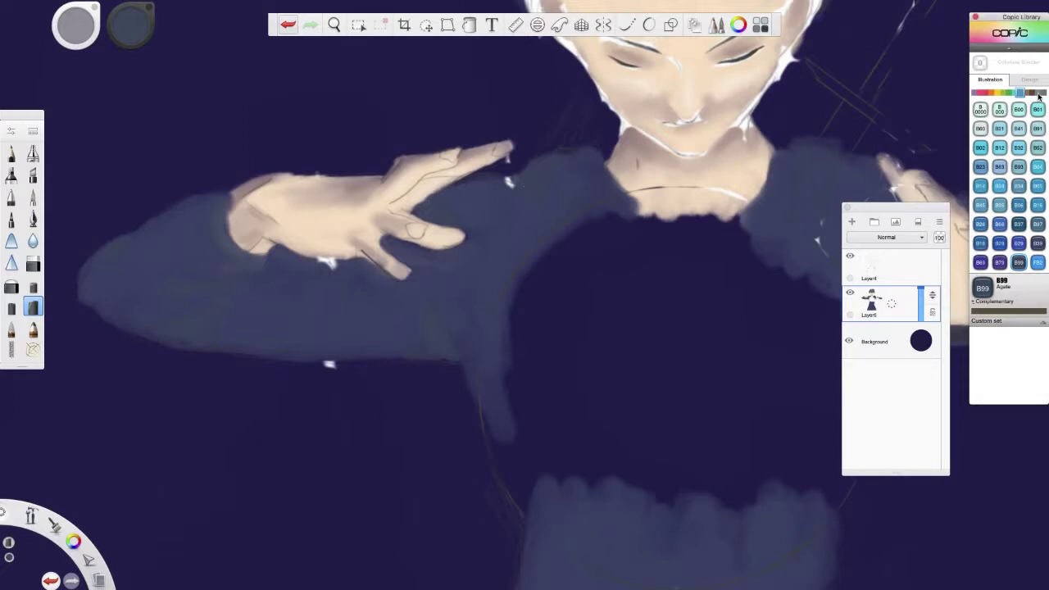
pyautogui.keyDown('alt'); pyautogui.click(444, 333); pyautogui.keyUp('alt')
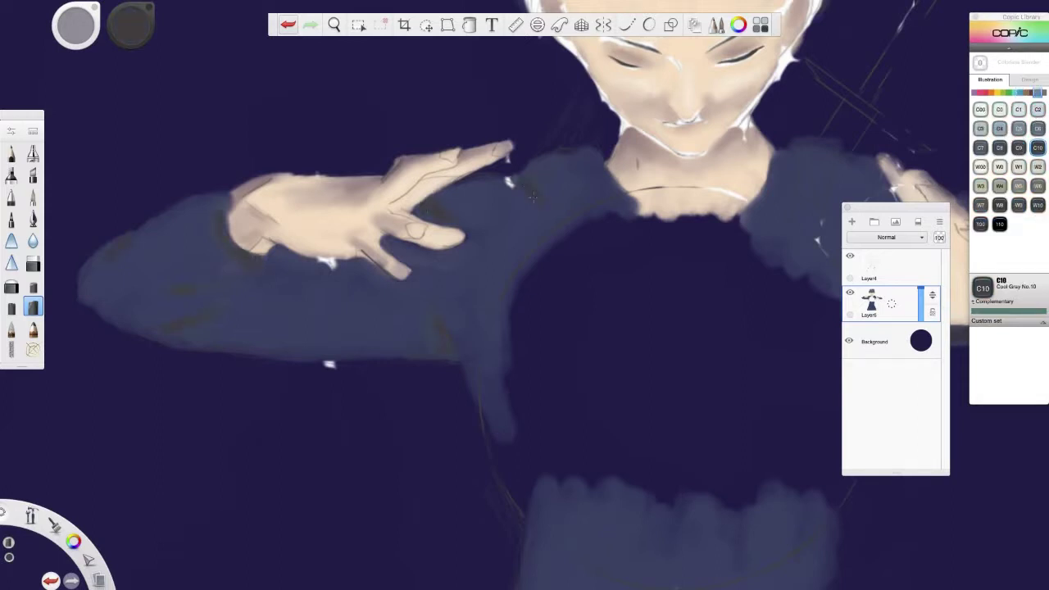
# Add Copic B37 Antwerp Blue tones to both sleeves and along the folds and hem of the garment.
pyautogui.keyDown('alt'); pyautogui.click(188, 213); pyautogui.keyUp('alt')
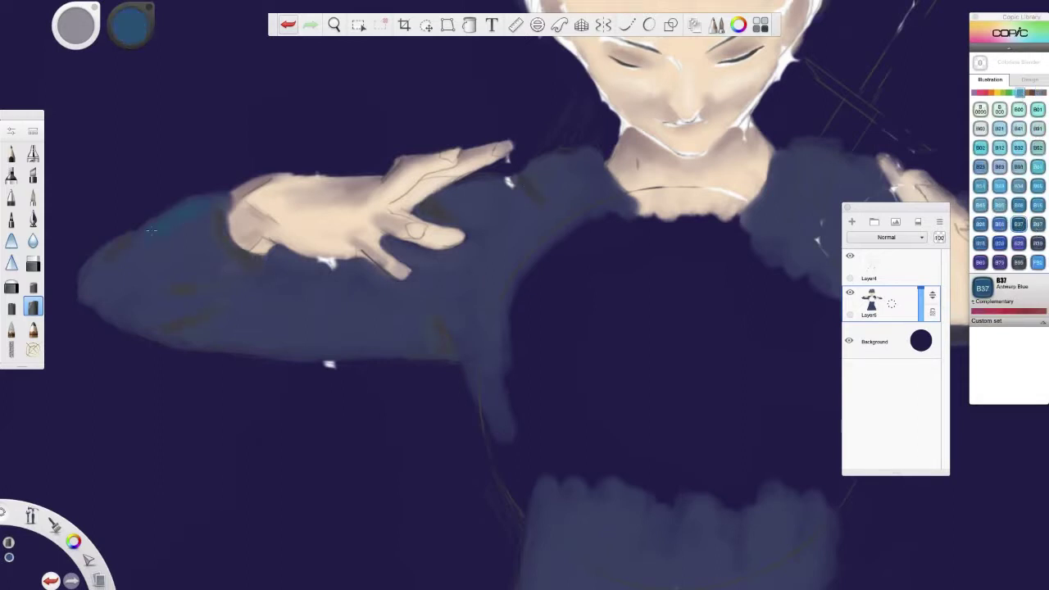
pyautogui.moveTo(719, 290); pyautogui.dragTo(211, 285)
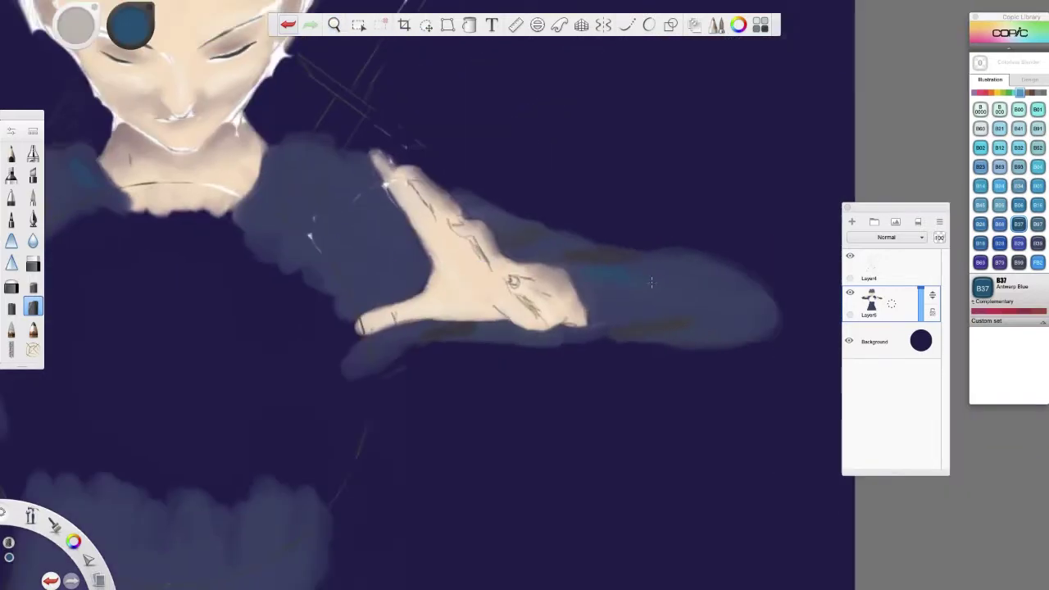
pyautogui.moveTo(406, 341)
pyautogui.mouseDown()
pyautogui.moveTo(626, 297)
pyautogui.moveTo(610, 212)
pyautogui.mouseUp()
pyautogui.moveTo(432, 241); pyautogui.dragTo(502, 178)
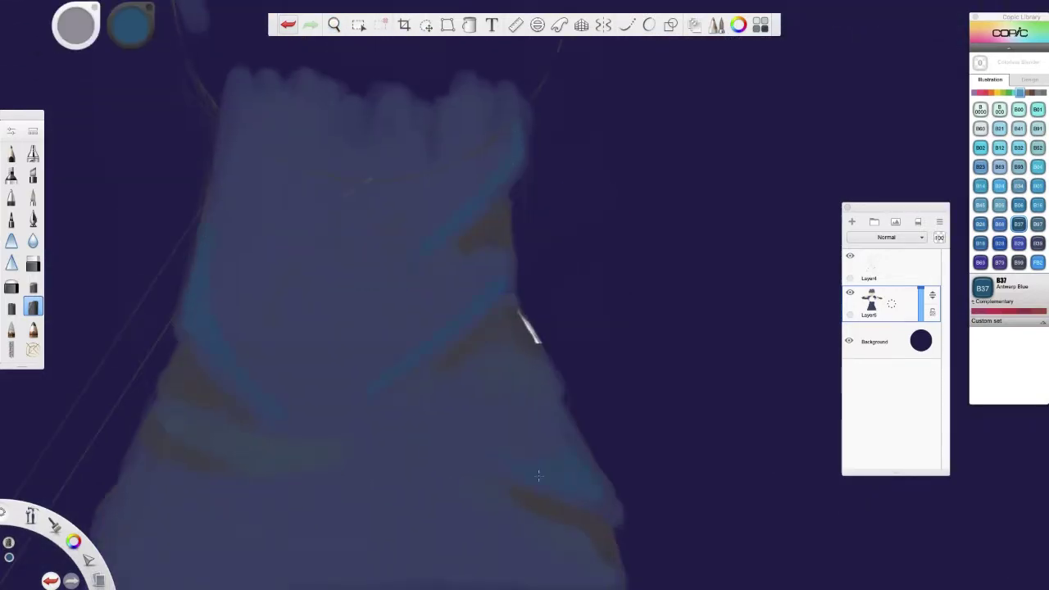
pyautogui.moveTo(678, 399); pyautogui.dragTo(700, 269)
pyautogui.moveTo(141, 426); pyautogui.dragTo(299, 433)
pyautogui.click(333, 24)
pyautogui.moveTo(356, 50); pyautogui.dragTo(335, 64)
# Hide the Layer4 sketch and blend the blue and gray fold shading on the garment and left-hand sleeve.
pyautogui.click(850, 256)
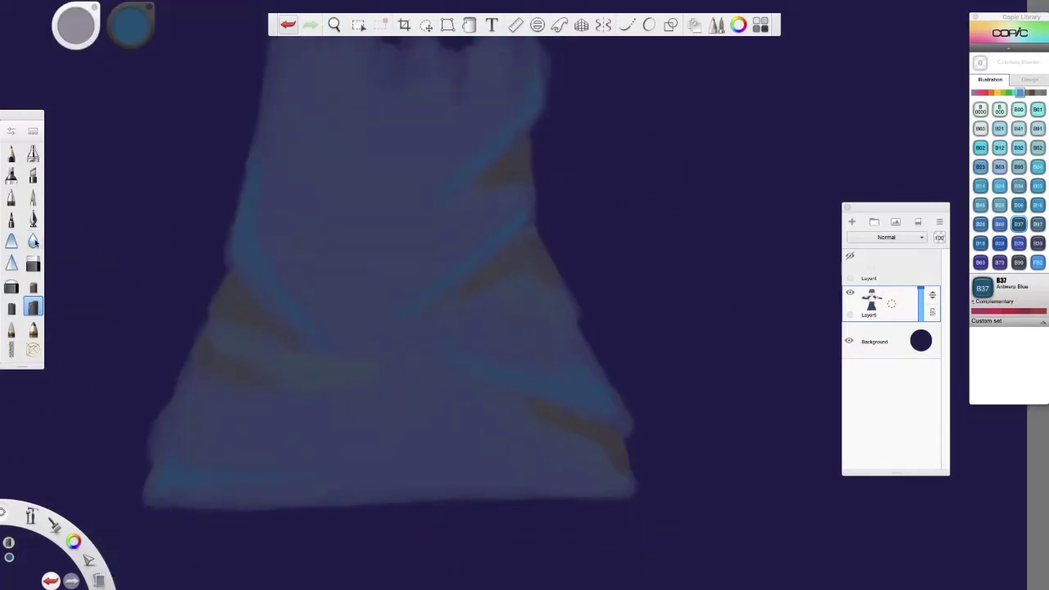
pyautogui.click(11, 329)
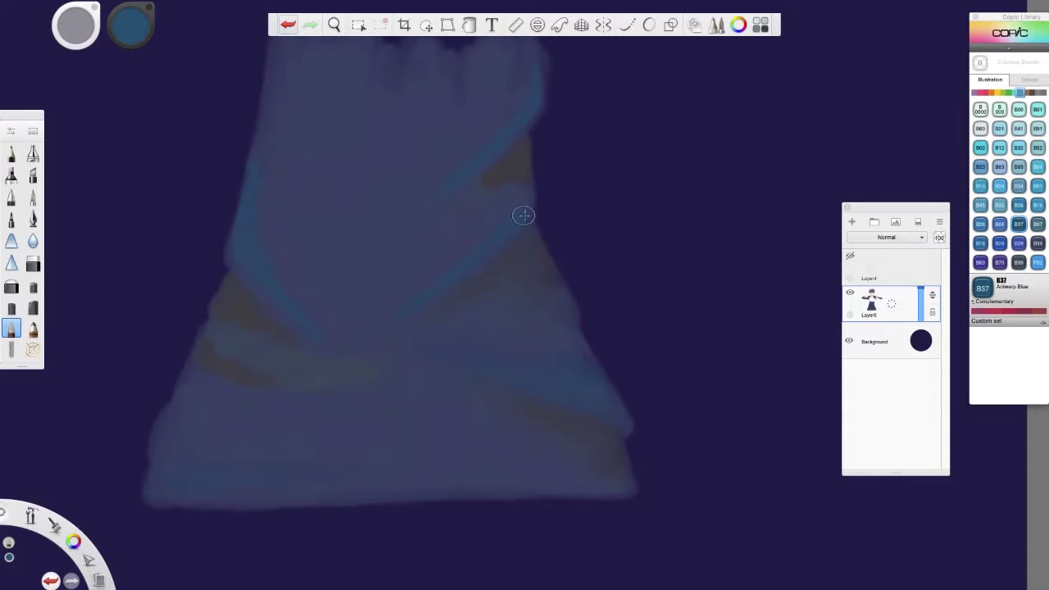
pyautogui.moveTo(220, 315)
pyautogui.mouseDown()
pyautogui.moveTo(248, 304)
pyautogui.moveTo(257, 333)
pyautogui.moveTo(358, 372)
pyautogui.moveTo(411, 347)
pyautogui.mouseUp()
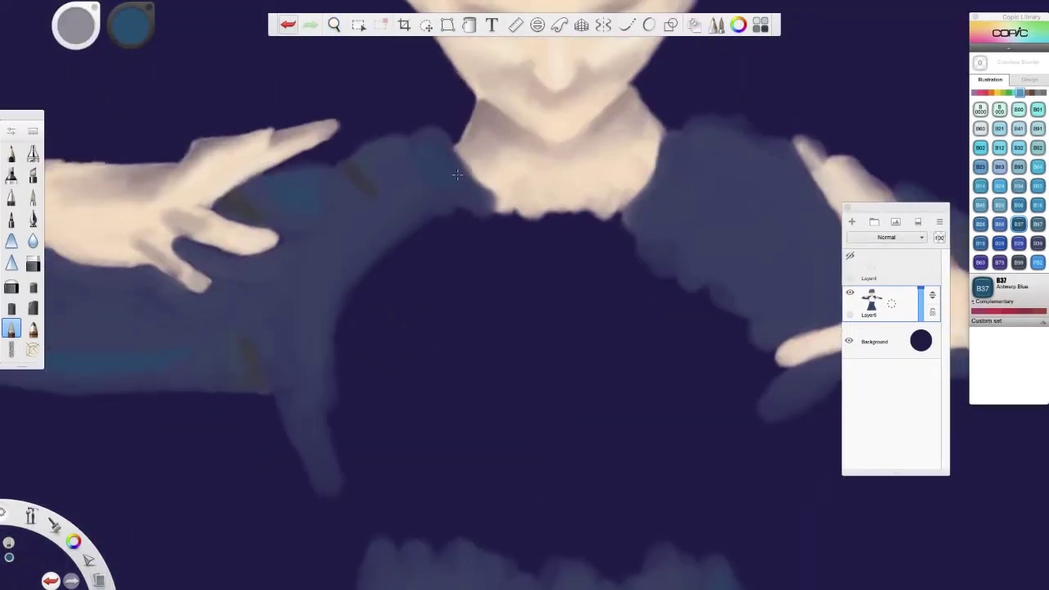
pyautogui.moveTo(401, 348); pyautogui.dragTo(679, 320)
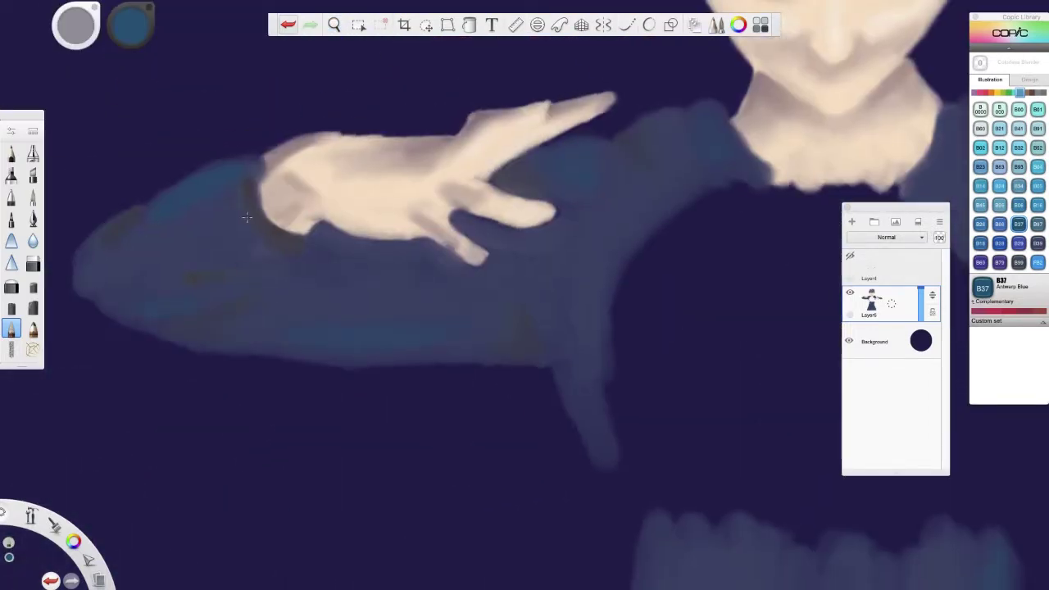
# Add highlight strokes to the left-hand shoulder, upper arm and sleeve edges with Copic B95.
pyautogui.click(1000, 205)
pyautogui.click(32, 307)
pyautogui.moveTo(709, 115); pyautogui.dragTo(723, 153)
pyautogui.moveTo(578, 146); pyautogui.dragTo(590, 190)
pyautogui.moveTo(199, 178)
pyautogui.mouseDown()
pyautogui.moveTo(224, 169)
pyautogui.moveTo(172, 200)
pyautogui.mouseUp()
pyautogui.moveTo(127, 309); pyautogui.dragTo(195, 304)
pyautogui.moveTo(459, 330); pyautogui.dragTo(289, 346)
# Add Copic B95 highlights to the forearm of the right-hand sleeve and blend them.
pyautogui.press('space')
pyautogui.moveTo(692, 309)
pyautogui.mouseDown()
pyautogui.moveTo(721, 349)
pyautogui.moveTo(400, 456)
pyautogui.mouseUp()
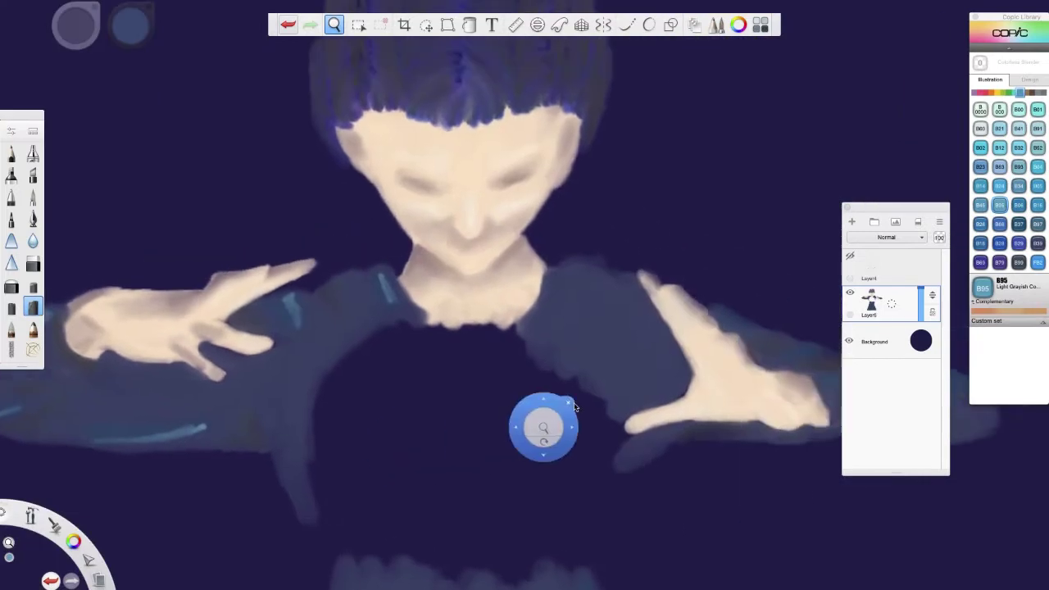
pyautogui.moveTo(543, 426); pyautogui.dragTo(241, 385)
pyautogui.moveTo(625, 318); pyautogui.dragTo(678, 337)
pyautogui.moveTo(600, 337); pyautogui.dragTo(647, 355)
pyautogui.click(11, 329)
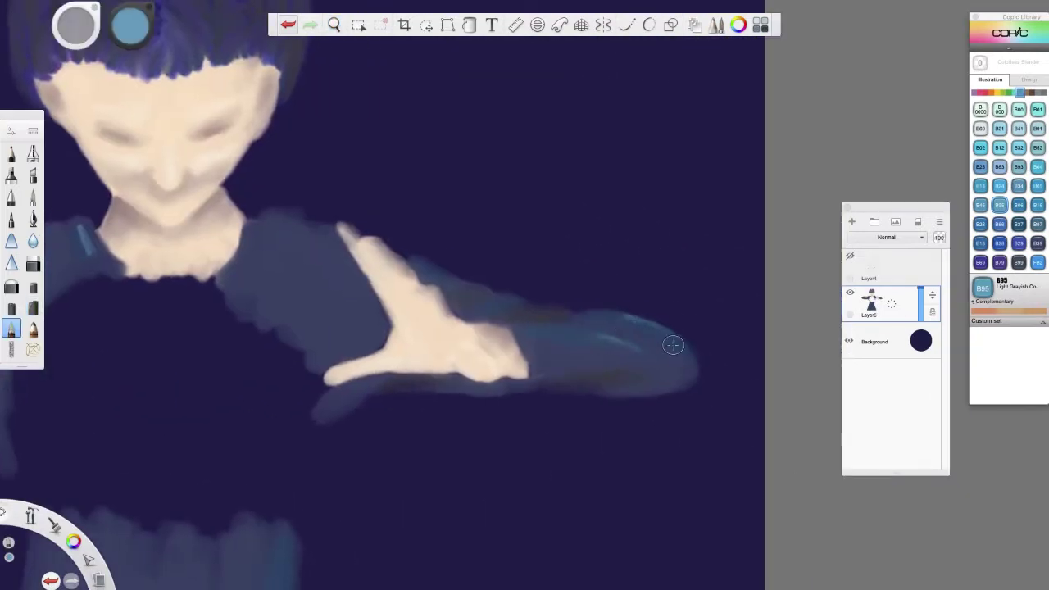
# Blend the light blue highlights on the left-hand shoulder, upper arm and sleeve.
pyautogui.press('space')
pyautogui.moveTo(134, 225)
pyautogui.mouseDown()
pyautogui.moveTo(386, 255)
pyautogui.moveTo(343, 283)
pyautogui.mouseUp()
pyautogui.moveTo(236, 275); pyautogui.dragTo(246, 304)
pyautogui.moveTo(159, 405); pyautogui.dragTo(151, 393)
pyautogui.click(334, 25)
pyautogui.moveTo(358, 54); pyautogui.dragTo(628, 59)
pyautogui.click(653, 34)
pyautogui.moveTo(263, 305); pyautogui.dragTo(206, 330)
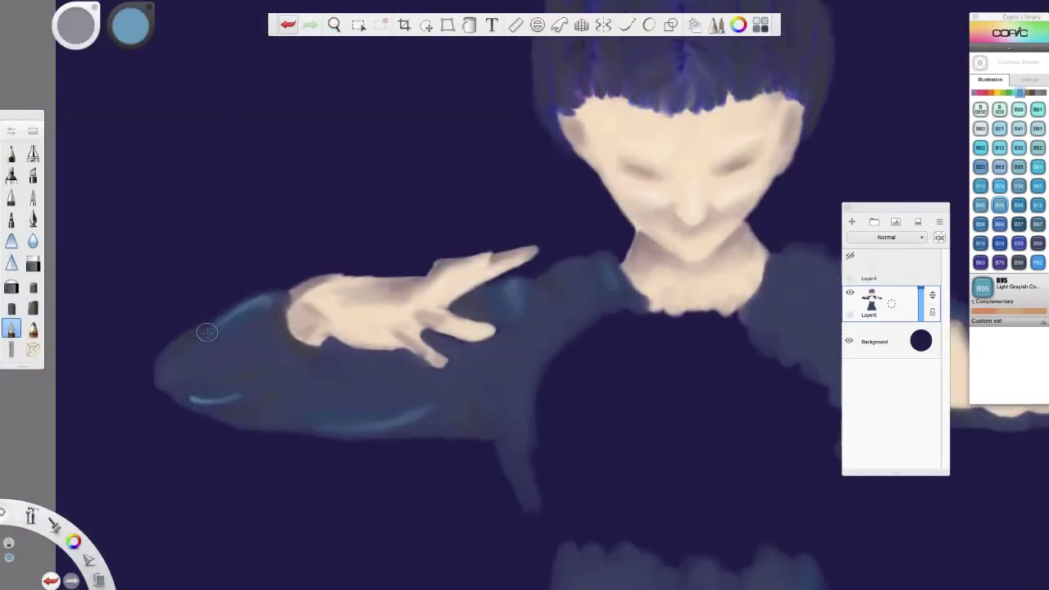
# Paint Copic B95 highlight strokes along the fold edges of the lower garment, on both sides of the waist and hip.
pyautogui.click(334, 24)
pyautogui.moveTo(656, 410); pyautogui.dragTo(403, 234)
pyautogui.moveTo(602, 455); pyautogui.dragTo(580, 210)
pyautogui.click(603, 186)
pyautogui.moveTo(243, 318); pyautogui.dragTo(322, 426)
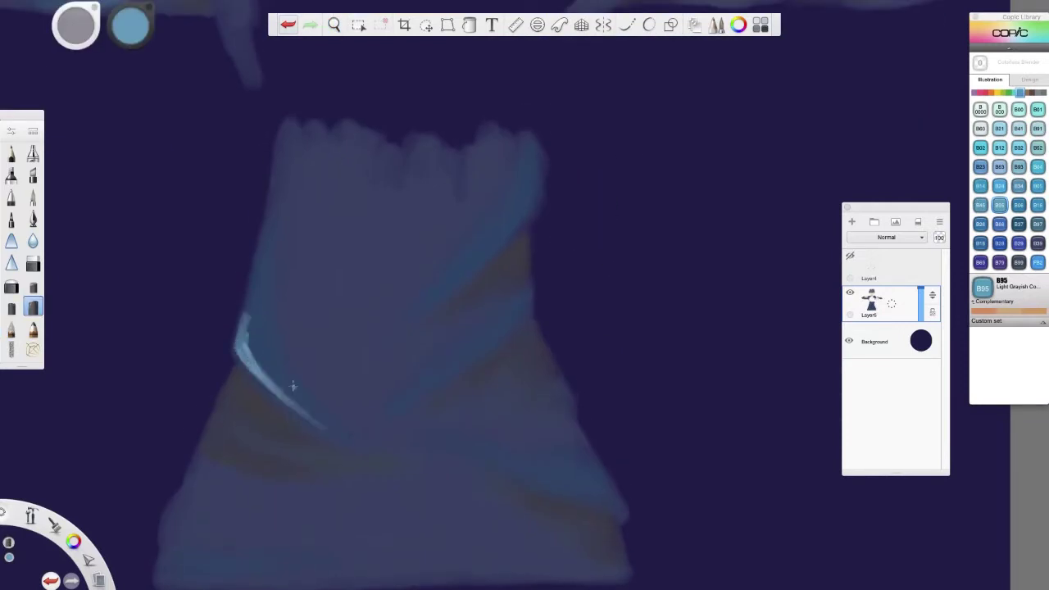
pyautogui.moveTo(539, 155); pyautogui.dragTo(434, 308)
pyautogui.moveTo(533, 291); pyautogui.dragTo(463, 367)
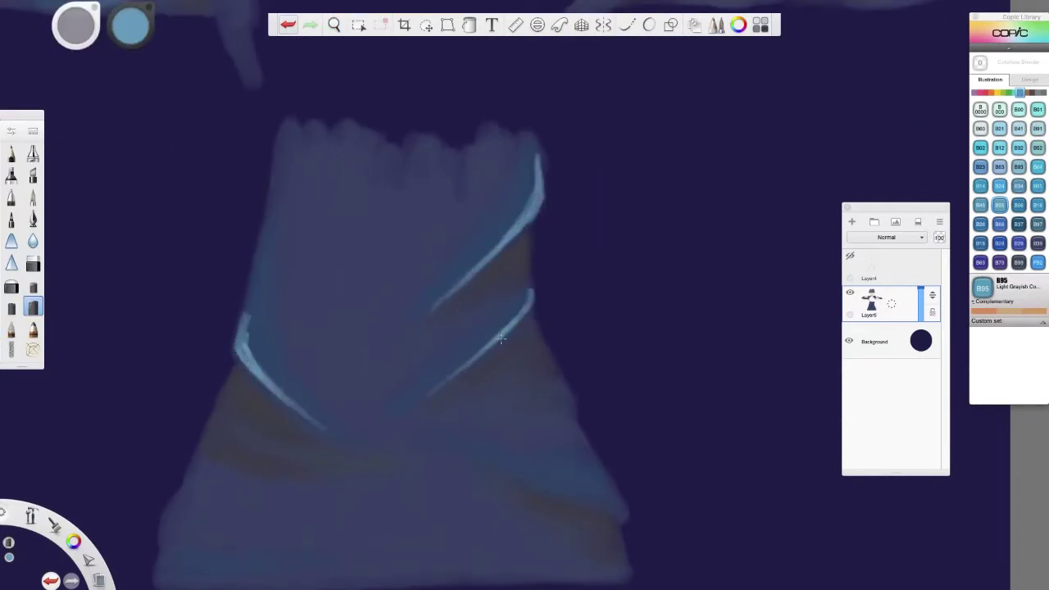
pyautogui.moveTo(598, 472)
pyautogui.mouseDown()
pyautogui.moveTo(612, 501)
pyautogui.moveTo(487, 455)
pyautogui.mouseUp()
# Blend the light blue highlights along the lower garment's folds.
pyautogui.click(12, 328)
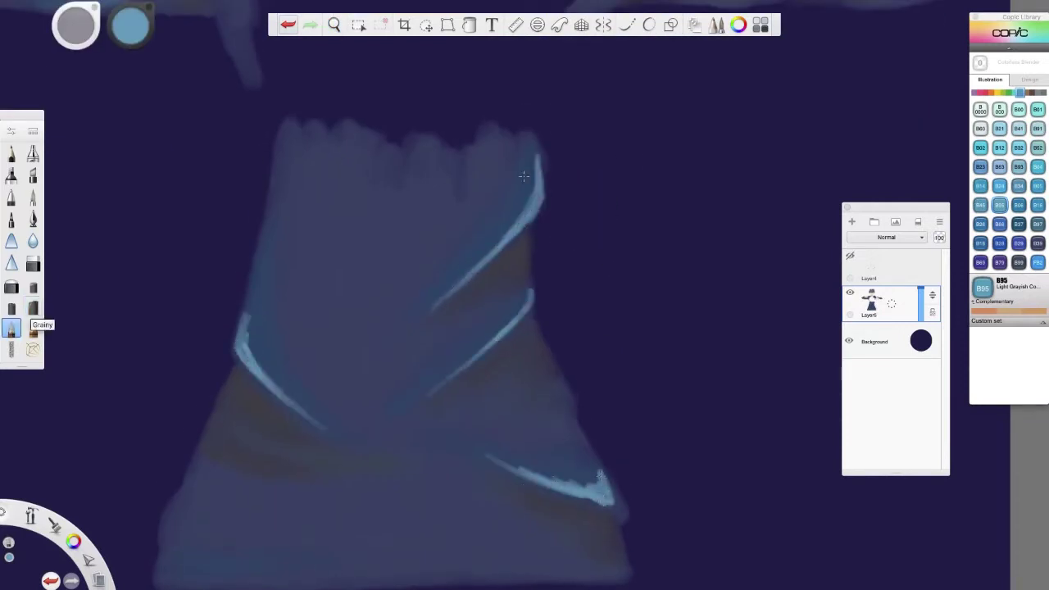
pyautogui.moveTo(537, 156)
pyautogui.mouseDown()
pyautogui.moveTo(525, 208)
pyautogui.moveTo(435, 289)
pyautogui.mouseUp()
pyautogui.moveTo(244, 318); pyautogui.dragTo(329, 429)
pyautogui.moveTo(531, 292); pyautogui.dragTo(426, 400)
pyautogui.moveTo(601, 473)
pyautogui.mouseDown()
pyautogui.moveTo(608, 494)
pyautogui.moveTo(492, 455)
pyautogui.mouseUp()
# Blend the strands of the central hair section from the hairline up to the crown.
pyautogui.press('space')
pyautogui.moveTo(655, 258); pyautogui.dragTo(541, 449)
pyautogui.press('space')
pyautogui.moveTo(566, 376)
pyautogui.mouseDown()
pyautogui.moveTo(436, 485)
pyautogui.moveTo(328, 508)
pyautogui.mouseUp()
pyautogui.moveTo(303, 429); pyautogui.dragTo(315, 369)
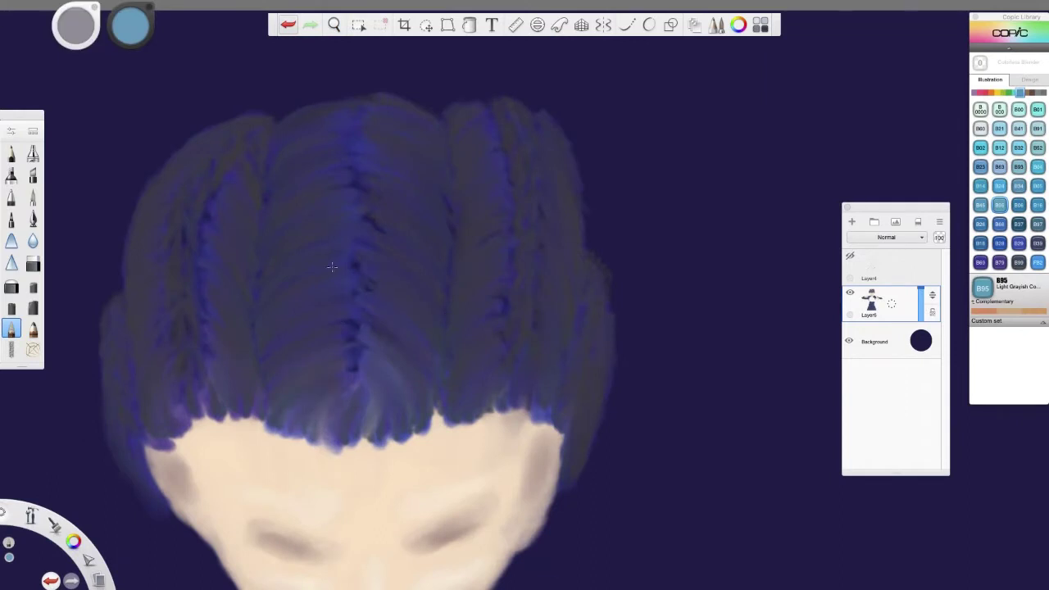
pyautogui.moveTo(371, 441); pyautogui.dragTo(370, 402)
pyautogui.moveTo(406, 437); pyautogui.dragTo(395, 369)
pyautogui.moveTo(435, 406); pyautogui.dragTo(432, 328)
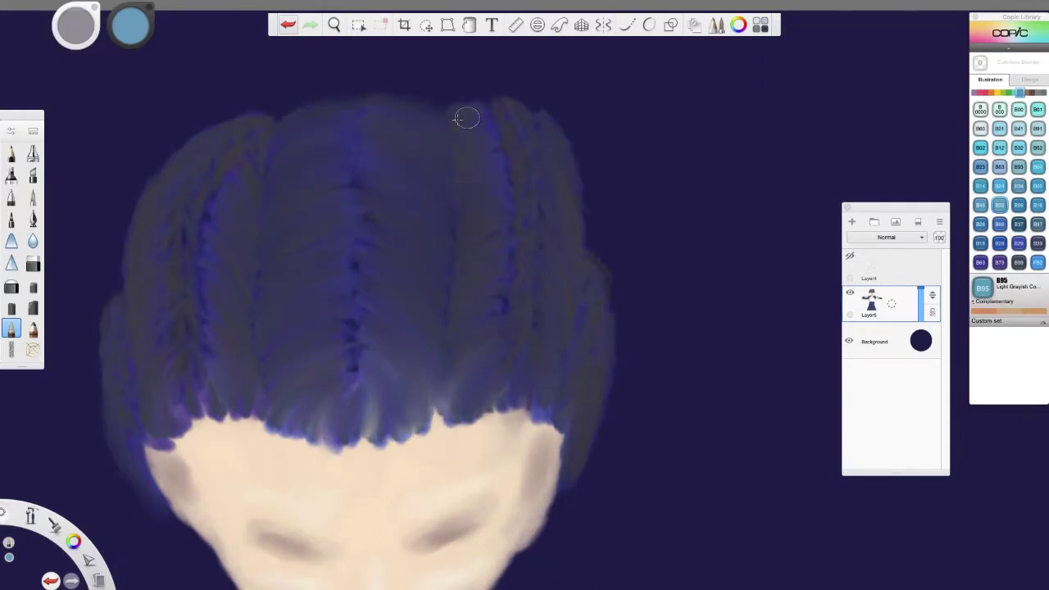
# Blend the left-hand hair strands and soften the whole hairline into the forehead.
pyautogui.moveTo(239, 404); pyautogui.dragTo(238, 237)
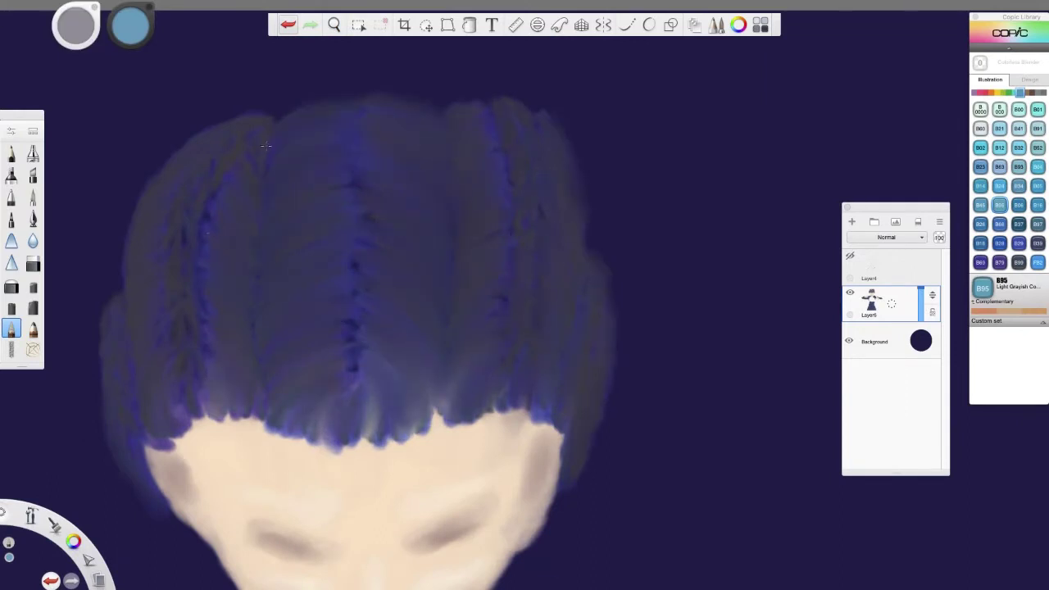
pyautogui.moveTo(197, 389); pyautogui.dragTo(192, 220)
pyautogui.moveTo(178, 372); pyautogui.dragTo(184, 196)
pyautogui.moveTo(262, 438)
pyautogui.mouseDown()
pyautogui.moveTo(288, 456)
pyautogui.moveTo(565, 422)
pyautogui.mouseUp()
pyautogui.moveTo(262, 418)
pyautogui.mouseDown()
pyautogui.moveTo(155, 445)
pyautogui.moveTo(379, 451)
pyautogui.mouseUp()
# Darken the central hair section with Copic 100 Black and draw curved strands over its left-hand half in 110 Special Black.
pyautogui.click(11, 349)
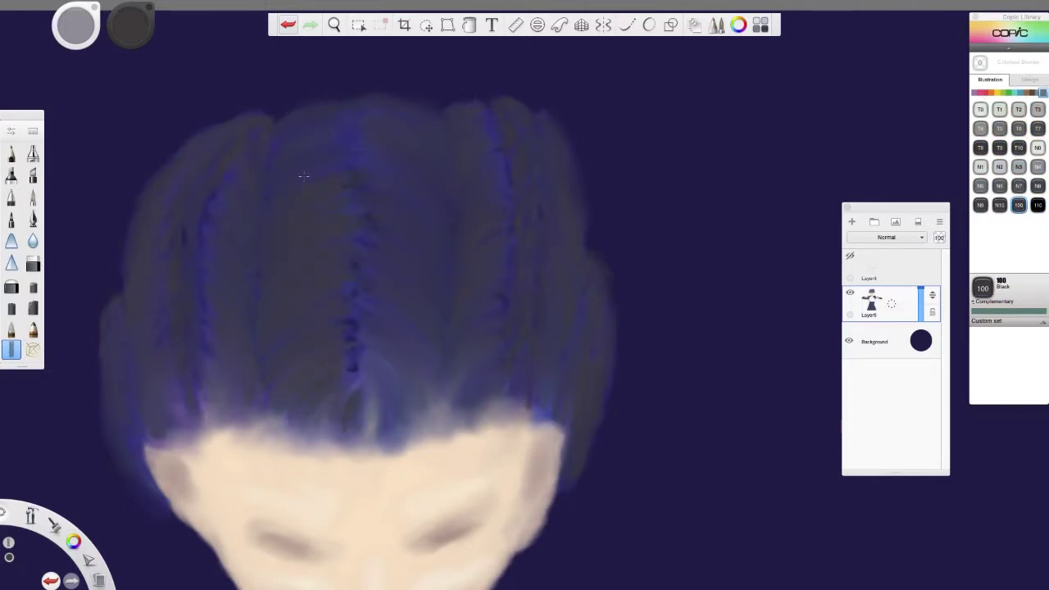
pyautogui.moveTo(370, 408); pyautogui.dragTo(417, 412)
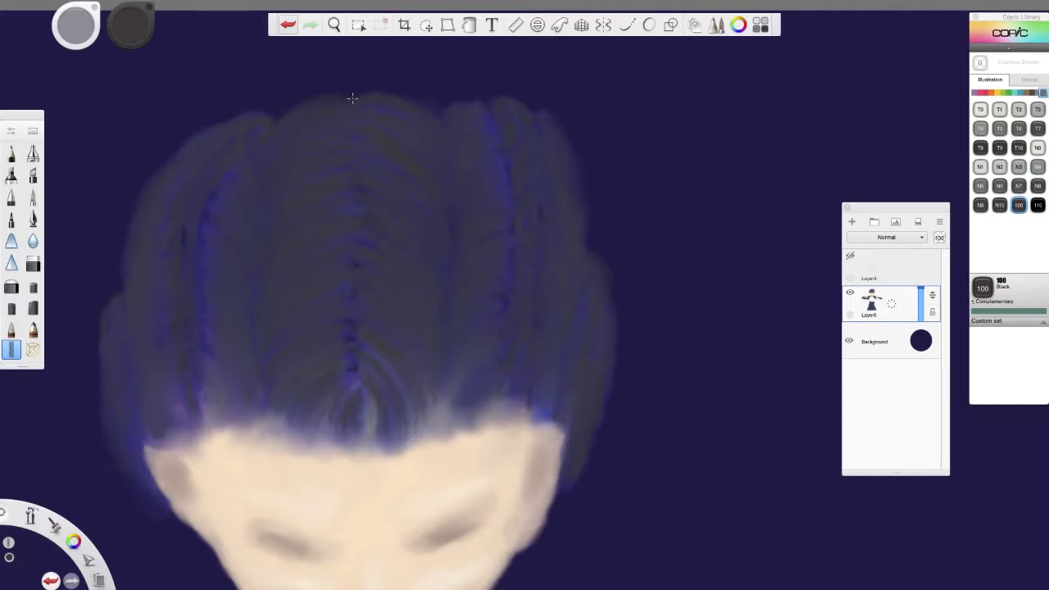
pyautogui.click(1038, 205)
pyautogui.moveTo(358, 389); pyautogui.dragTo(339, 421)
pyautogui.moveTo(337, 365); pyautogui.dragTo(287, 422)
pyautogui.moveTo(336, 340); pyautogui.dragTo(269, 396)
pyautogui.moveTo(331, 310); pyautogui.dragTo(262, 377)
pyautogui.moveTo(332, 291); pyautogui.dragTo(258, 354)
pyautogui.moveTo(337, 262); pyautogui.dragTo(258, 330)
pyautogui.moveTo(339, 234); pyautogui.dragTo(261, 296)
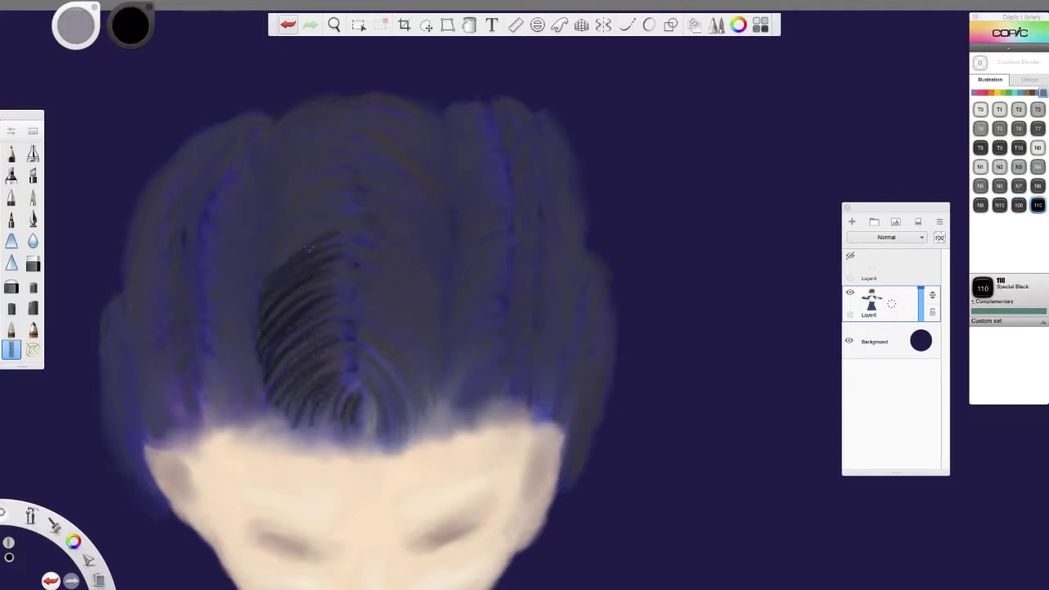
pyautogui.moveTo(327, 271); pyautogui.dragTo(279, 196)
pyautogui.moveTo(336, 234); pyautogui.dragTo(283, 160)
pyautogui.moveTo(344, 189); pyautogui.dragTo(279, 103)
# Draw curved Copic 110 strands over the right-hand half of the central hair section, from forehead to crown.
pyautogui.moveTo(365, 422)
pyautogui.mouseDown()
pyautogui.moveTo(407, 368)
pyautogui.moveTo(385, 283)
pyautogui.moveTo(410, 221)
pyautogui.moveTo(441, 194)
pyautogui.moveTo(386, 123)
pyautogui.mouseUp()
pyautogui.moveTo(442, 151); pyautogui.dragTo(377, 96)
pyautogui.moveTo(432, 392); pyautogui.dragTo(443, 196)
pyautogui.moveTo(442, 238)
pyautogui.mouseDown()
pyautogui.moveTo(411, 374)
pyautogui.moveTo(376, 428)
pyautogui.mouseUp()
pyautogui.moveTo(444, 212); pyautogui.dragTo(382, 157)
pyautogui.moveTo(449, 169); pyautogui.dragTo(362, 94)
# Fill the central hair section with denser Copic 110 strands, working along the parting on both sides.
pyautogui.moveTo(271, 427)
pyautogui.mouseDown()
pyautogui.moveTo(299, 330)
pyautogui.moveTo(322, 125)
pyautogui.mouseUp()
pyautogui.moveTo(354, 249)
pyautogui.mouseDown()
pyautogui.moveTo(398, 314)
pyautogui.moveTo(306, 338)
pyautogui.moveTo(313, 288)
pyautogui.mouseUp()
pyautogui.moveTo(357, 284)
pyautogui.mouseDown()
pyautogui.moveTo(390, 329)
pyautogui.moveTo(318, 383)
pyautogui.mouseUp()
pyautogui.moveTo(352, 182); pyautogui.dragTo(386, 220)
pyautogui.moveTo(364, 158); pyautogui.dragTo(314, 188)
pyautogui.moveTo(364, 97); pyautogui.dragTo(323, 138)
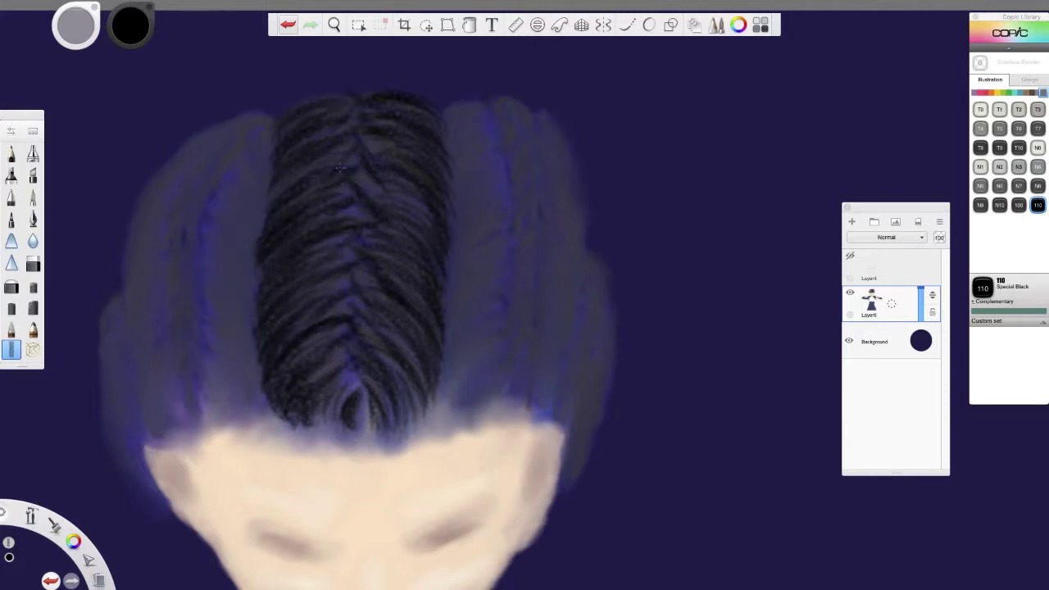
pyautogui.moveTo(359, 174); pyautogui.dragTo(395, 202)
pyautogui.moveTo(354, 265); pyautogui.dragTo(386, 302)
pyautogui.moveTo(349, 278); pyautogui.dragTo(302, 305)
pyautogui.moveTo(361, 370); pyautogui.dragTo(336, 390)
# Blend the black strands of the central hair section down to the hairline.
pyautogui.click(11, 329)
pyautogui.moveTo(262, 269)
pyautogui.mouseDown()
pyautogui.moveTo(352, 219)
pyautogui.moveTo(374, 384)
pyautogui.moveTo(383, 123)
pyautogui.moveTo(374, 373)
pyautogui.mouseUp()
pyautogui.moveTo(395, 311); pyautogui.dragTo(416, 275)
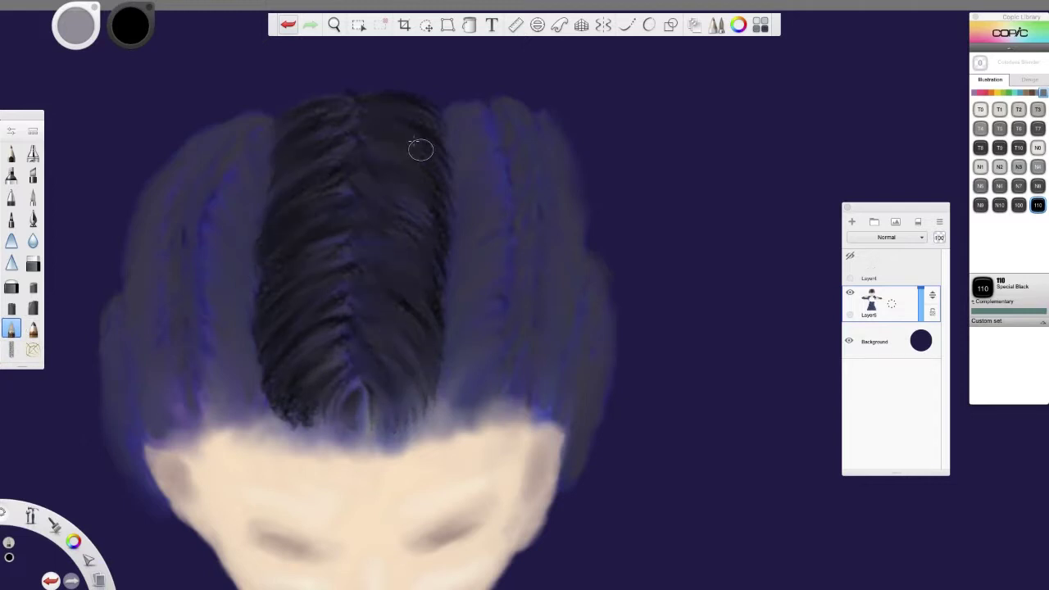
pyautogui.moveTo(287, 410)
pyautogui.mouseDown()
pyautogui.moveTo(260, 274)
pyautogui.moveTo(286, 136)
pyautogui.moveTo(287, 425)
pyautogui.mouseUp()
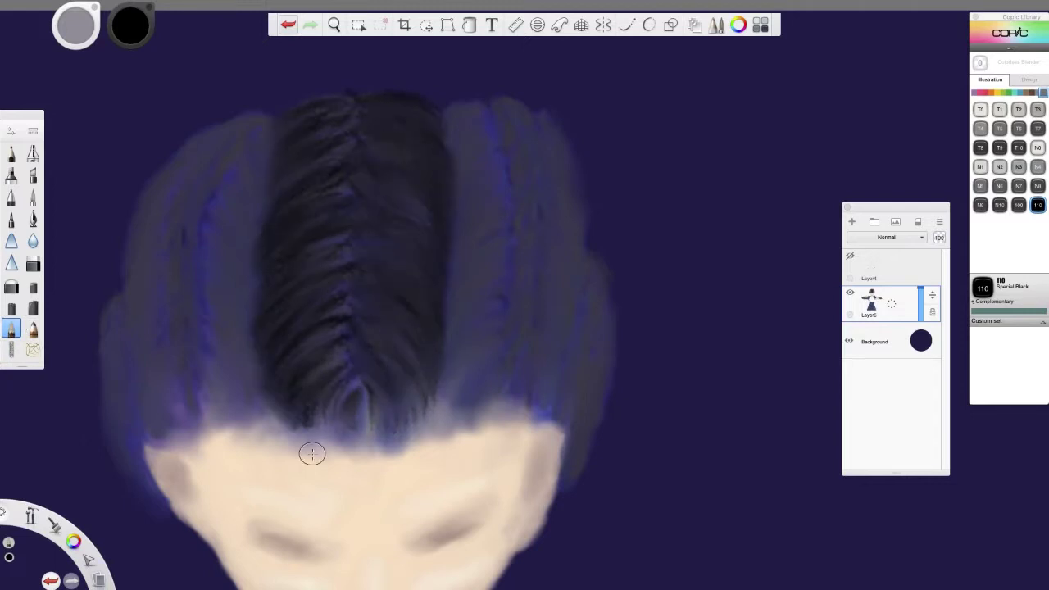
pyautogui.click(13, 154)
pyautogui.moveTo(352, 381); pyautogui.dragTo(323, 418)
pyautogui.click(287, 24)
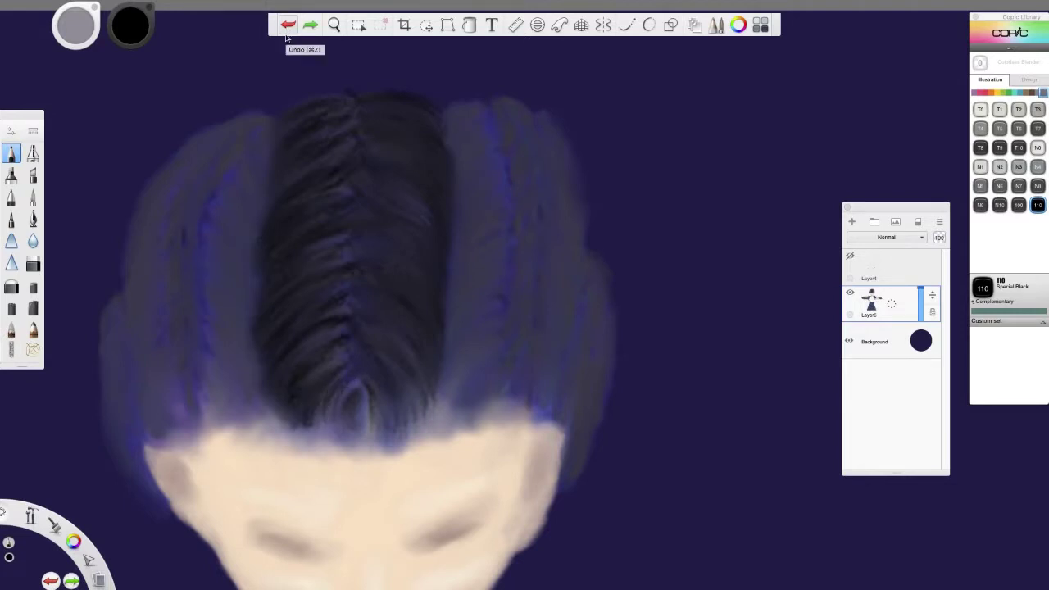
# Paint a Copic 100 Black base over the hair section just right of the central one.
pyautogui.click(33, 327)
pyautogui.click(12, 349)
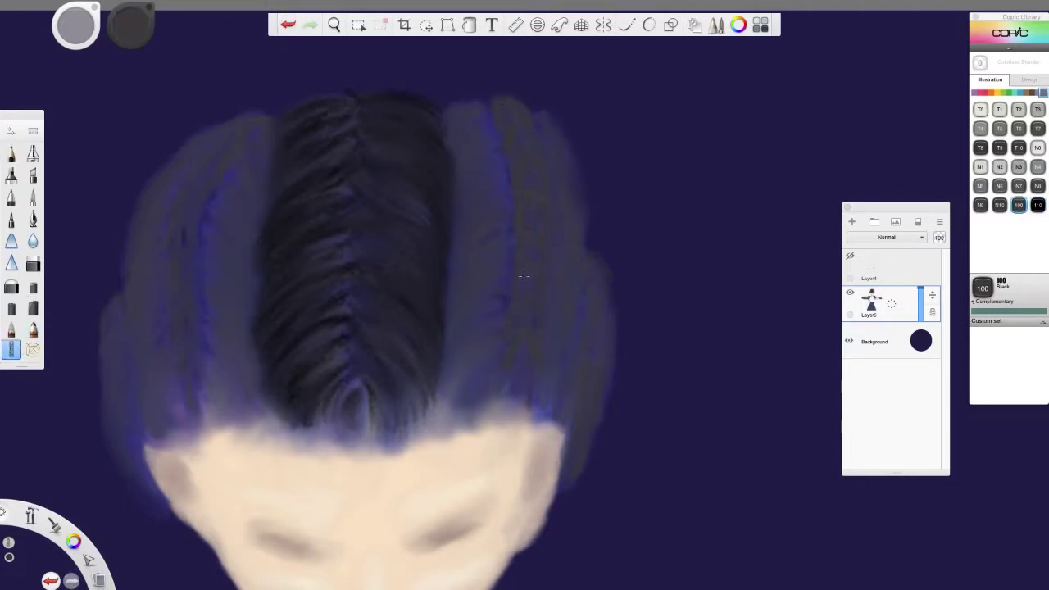
pyautogui.moveTo(456, 400); pyautogui.dragTo(489, 282)
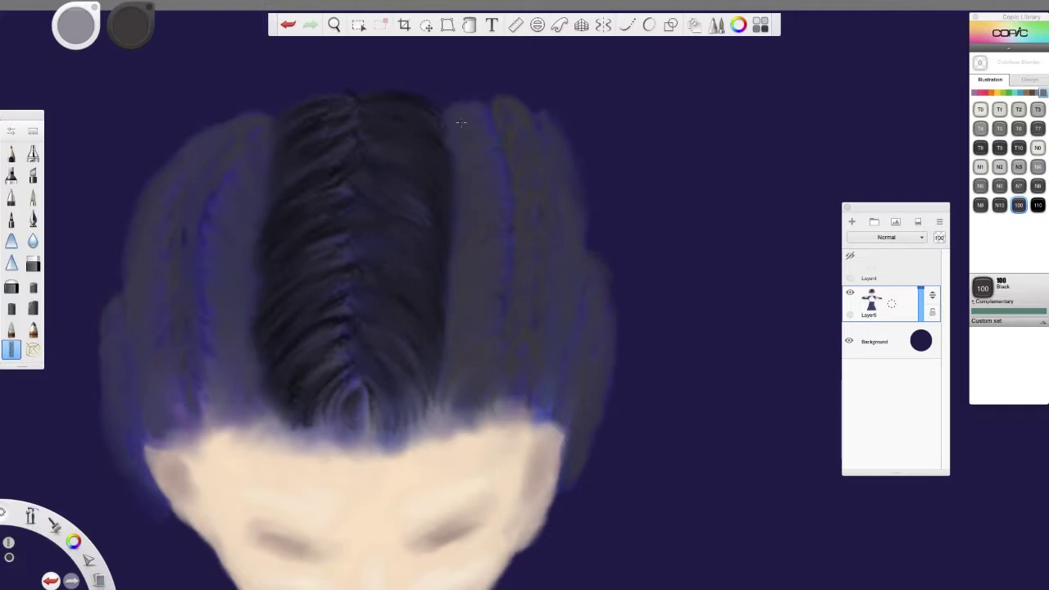
# Draw the braid and surrounding strands of the right-hand hair section in Copic 110 Special Black and blend them.
pyautogui.click(1037, 205)
pyautogui.moveTo(515, 383)
pyautogui.mouseDown()
pyautogui.moveTo(525, 279)
pyautogui.moveTo(509, 96)
pyautogui.mouseUp()
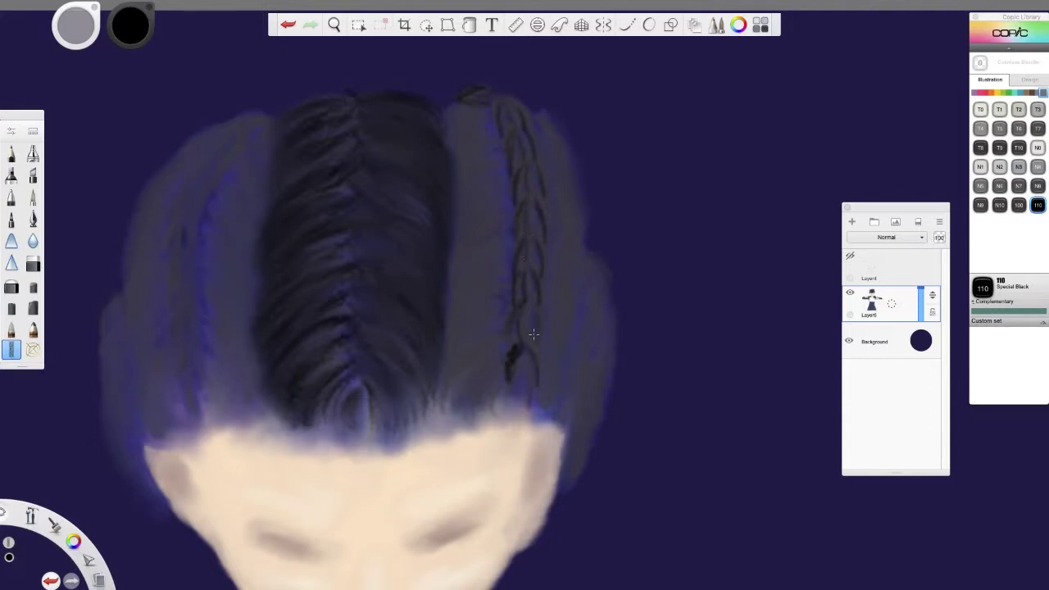
pyautogui.moveTo(495, 402)
pyautogui.mouseDown()
pyautogui.moveTo(453, 355)
pyautogui.moveTo(477, 249)
pyautogui.moveTo(469, 105)
pyautogui.mouseUp()
pyautogui.moveTo(446, 410); pyautogui.dragTo(466, 350)
pyautogui.moveTo(548, 405); pyautogui.dragTo(561, 156)
pyautogui.moveTo(487, 368)
pyautogui.mouseDown()
pyautogui.moveTo(469, 308)
pyautogui.moveTo(457, 115)
pyautogui.mouseUp()
pyautogui.moveTo(563, 403); pyautogui.dragTo(567, 144)
pyautogui.moveTo(537, 344)
pyautogui.mouseDown()
pyautogui.moveTo(511, 138)
pyautogui.moveTo(509, 340)
pyautogui.mouseUp()
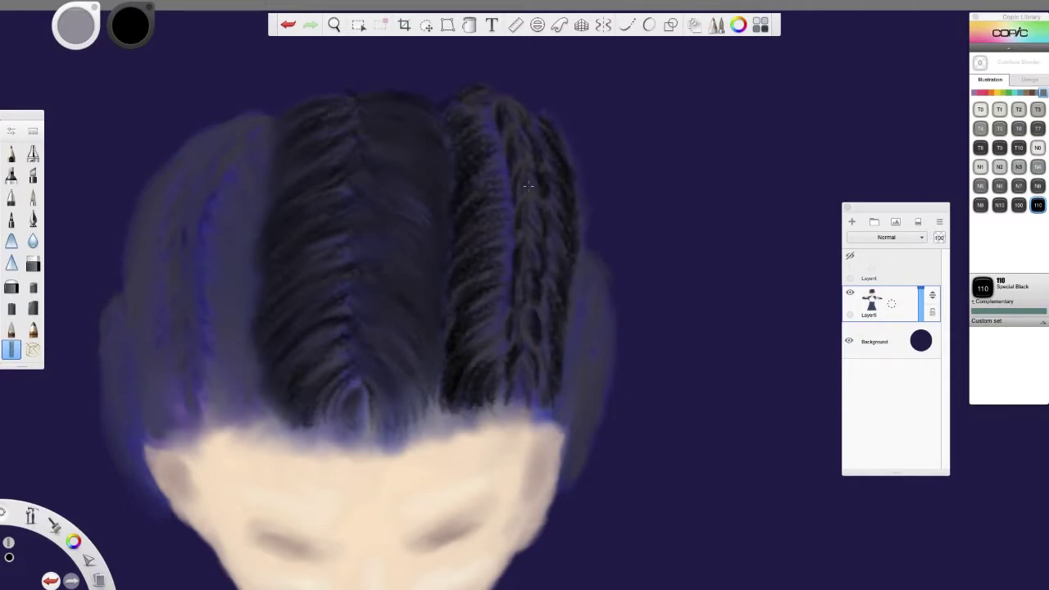
pyautogui.click(11, 328)
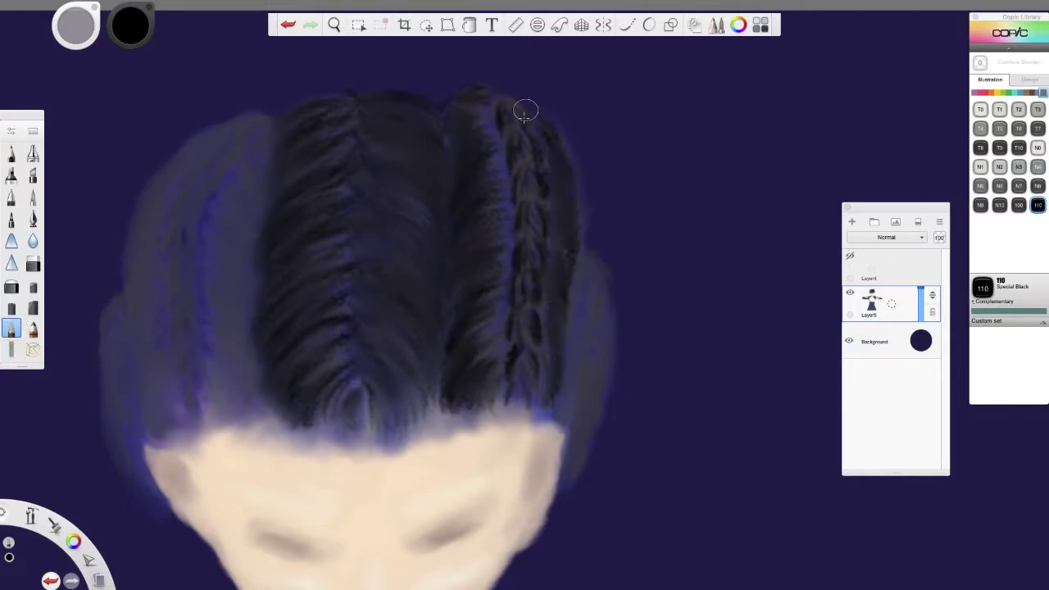
# Paint the outermost right-hand hair section with Copic 100 Black and add strands in 110 Special Black.
pyautogui.click(11, 349)
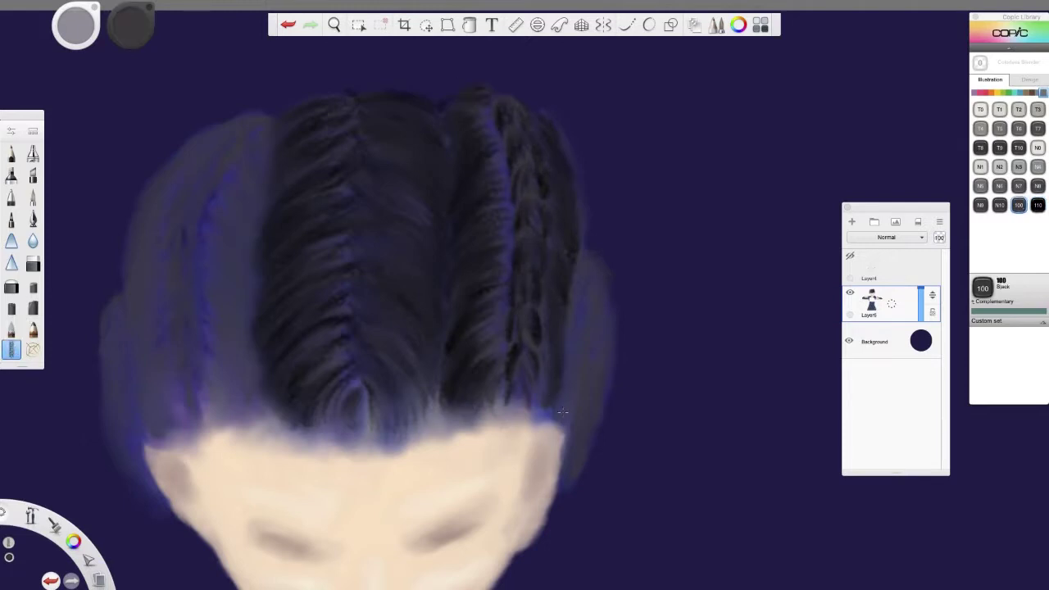
pyautogui.moveTo(596, 248); pyautogui.dragTo(602, 222)
pyautogui.click(1037, 205)
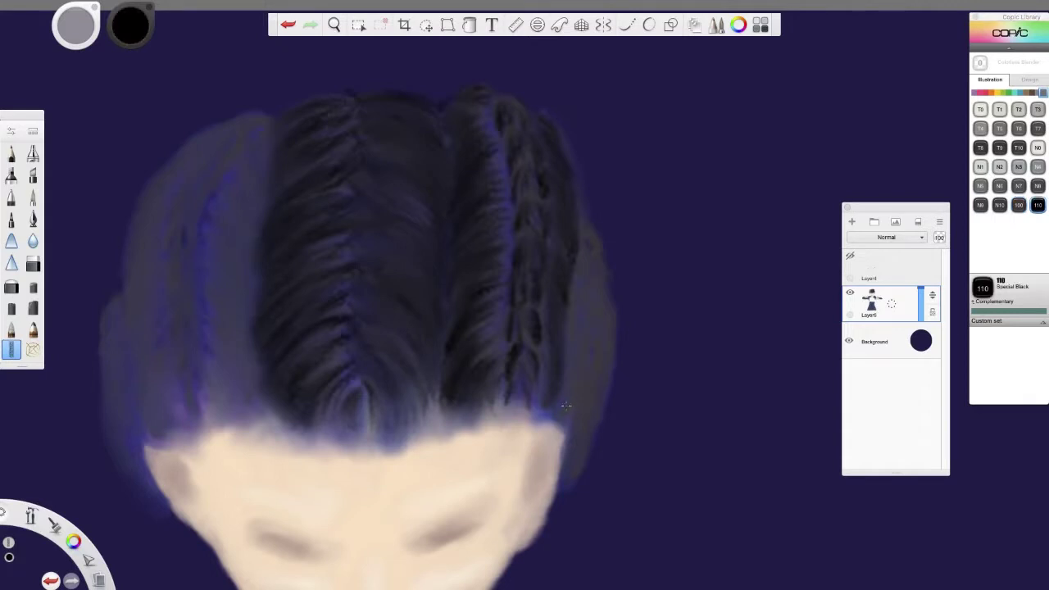
pyautogui.moveTo(565, 413)
pyautogui.mouseDown()
pyautogui.moveTo(590, 350)
pyautogui.moveTo(596, 263)
pyautogui.moveTo(585, 231)
pyautogui.mouseUp()
pyautogui.moveTo(585, 356)
pyautogui.mouseDown()
pyautogui.moveTo(581, 377)
pyautogui.moveTo(573, 336)
pyautogui.moveTo(587, 260)
pyautogui.mouseUp()
pyautogui.moveTo(575, 474); pyautogui.dragTo(612, 308)
# Erase the excess along the outer right-hand hair edge, then add more Copic 110 strands there and blend them.
pyautogui.click(33, 263)
pyautogui.moveTo(607, 414)
pyautogui.mouseDown()
pyautogui.moveTo(612, 308)
pyautogui.moveTo(580, 477)
pyautogui.mouseUp()
pyautogui.click(11, 350)
pyautogui.moveTo(566, 400); pyautogui.dragTo(573, 277)
pyautogui.moveTo(579, 323); pyautogui.dragTo(579, 371)
pyautogui.moveTo(578, 422); pyautogui.dragTo(596, 298)
pyautogui.click(11, 329)
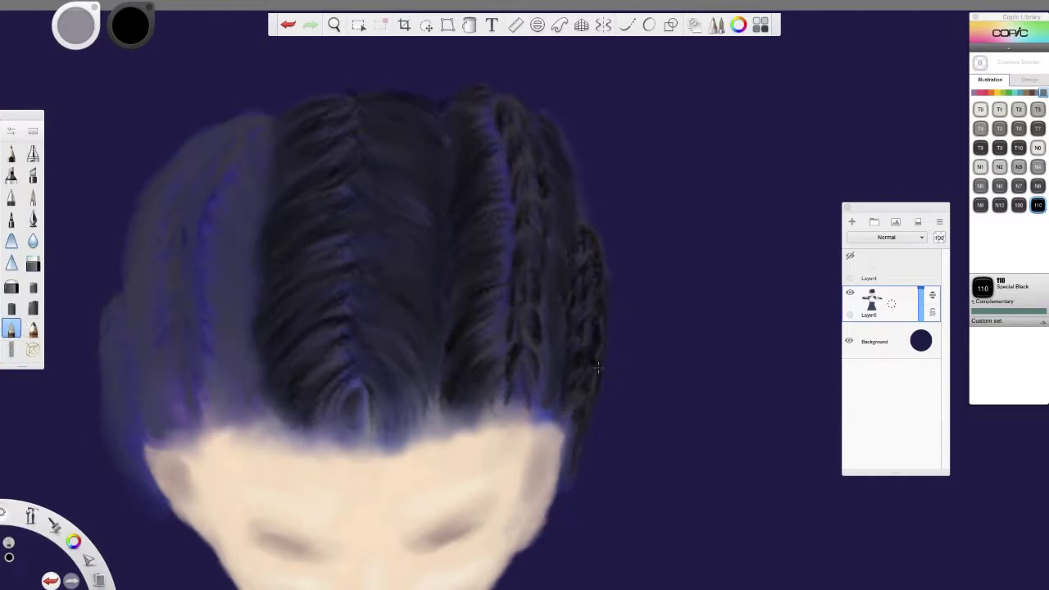
# Paint the left-hand hair section with Copic 100 Black and draw its braid in 110 Special Black.
pyautogui.click(11, 350)
pyautogui.click(1019, 205)
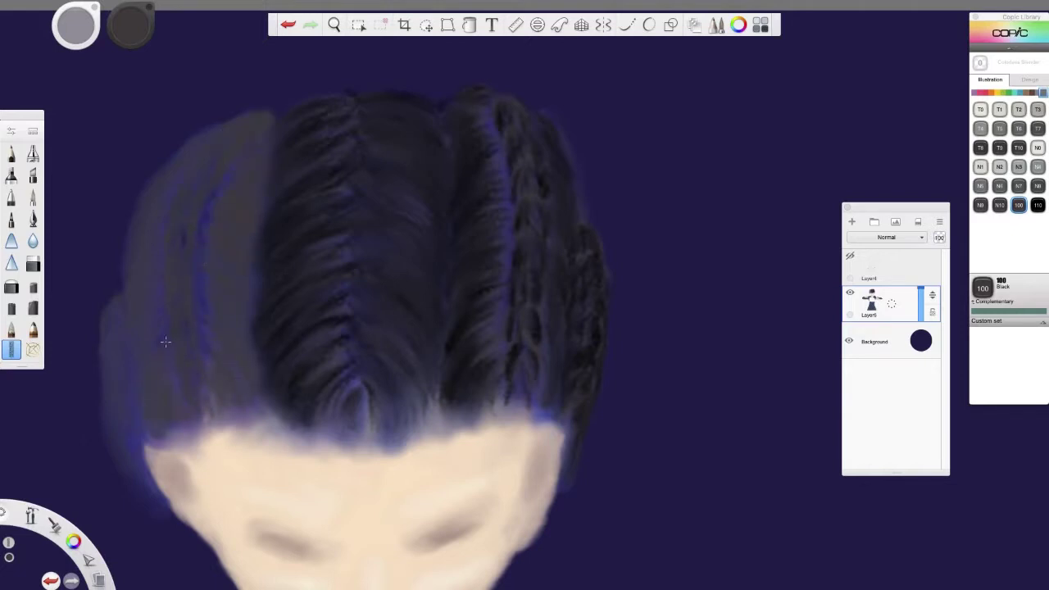
pyautogui.click(1037, 205)
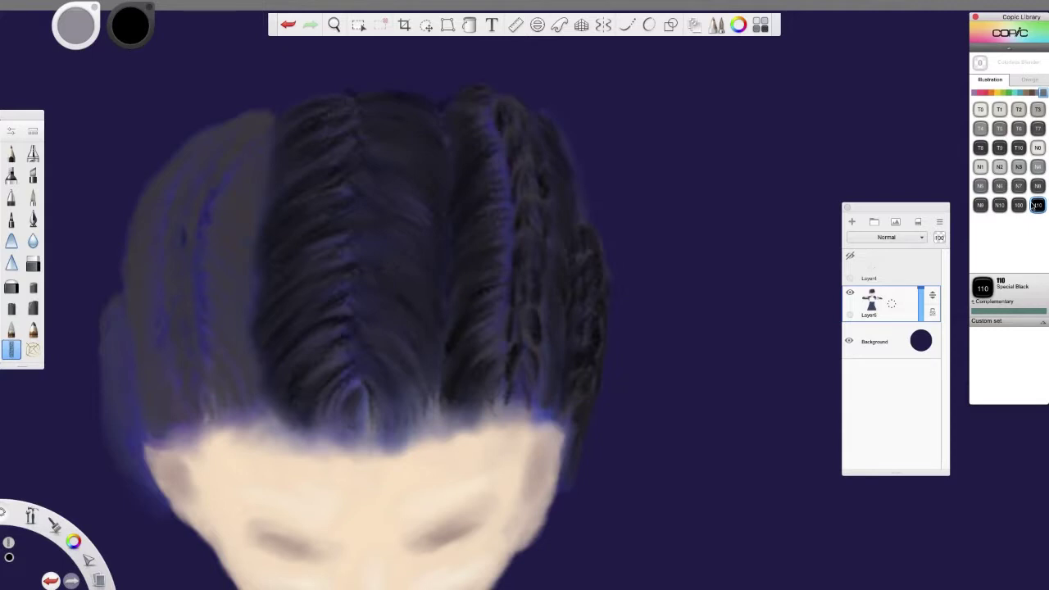
pyautogui.moveTo(203, 387)
pyautogui.mouseDown()
pyautogui.moveTo(175, 325)
pyautogui.moveTo(166, 238)
pyautogui.moveTo(205, 168)
pyautogui.moveTo(256, 115)
pyautogui.mouseUp()
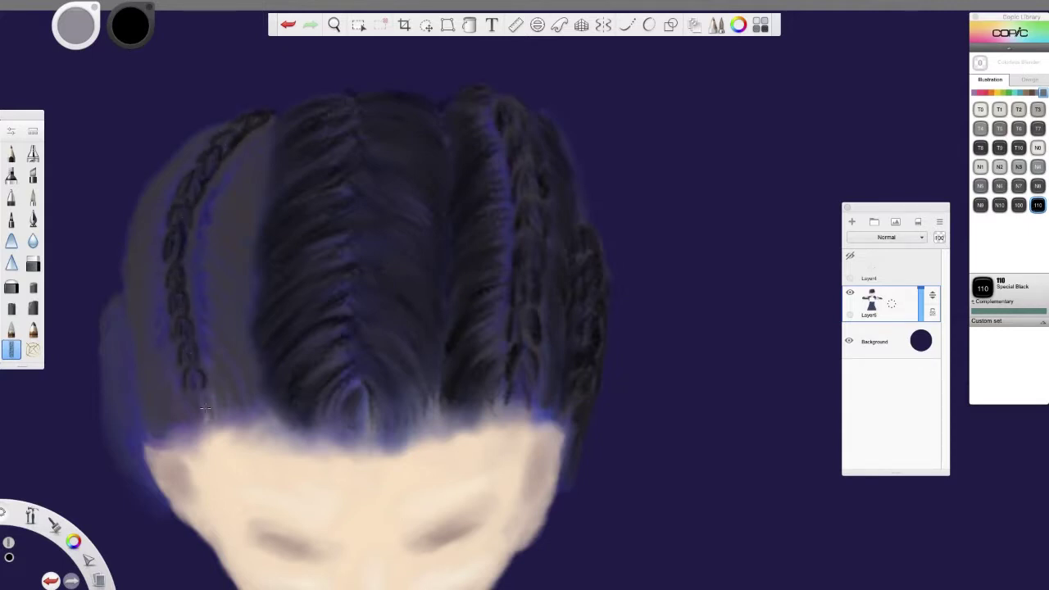
# Fill both sides of the left-hand braid with Copic 110 strands and blend them.
pyautogui.moveTo(205, 408)
pyautogui.mouseDown()
pyautogui.moveTo(225, 354)
pyautogui.moveTo(222, 233)
pyautogui.moveTo(253, 146)
pyautogui.mouseUp()
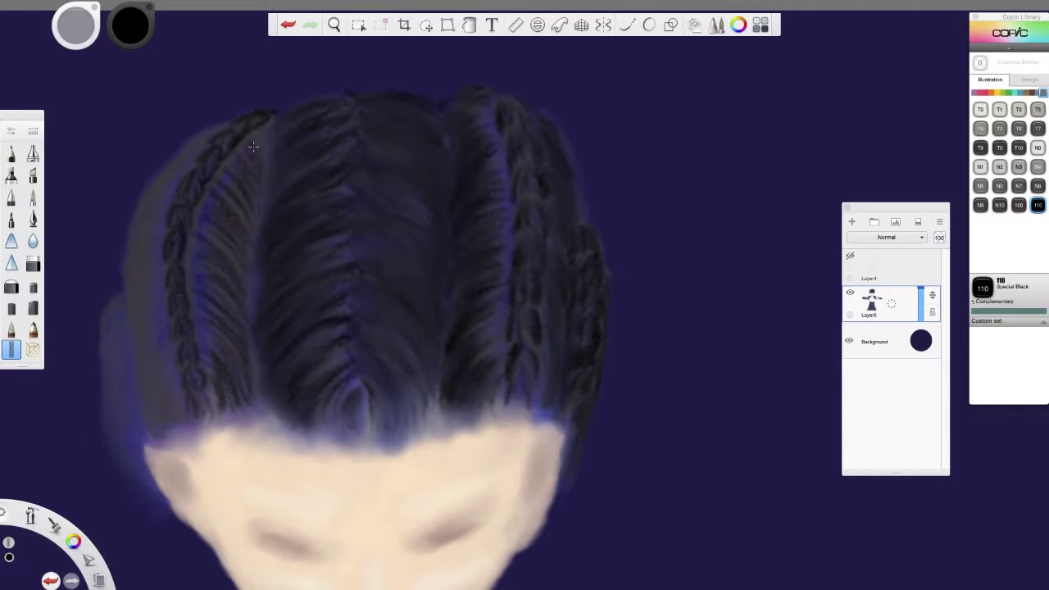
pyautogui.moveTo(180, 422)
pyautogui.mouseDown()
pyautogui.moveTo(147, 364)
pyautogui.moveTo(131, 233)
pyautogui.moveTo(197, 135)
pyautogui.mouseUp()
pyautogui.moveTo(160, 414); pyautogui.dragTo(132, 254)
pyautogui.moveTo(220, 409)
pyautogui.mouseDown()
pyautogui.moveTo(209, 358)
pyautogui.moveTo(254, 145)
pyautogui.mouseUp()
pyautogui.moveTo(205, 414)
pyautogui.mouseDown()
pyautogui.moveTo(187, 193)
pyautogui.moveTo(242, 117)
pyautogui.mouseUp()
pyautogui.click(11, 328)
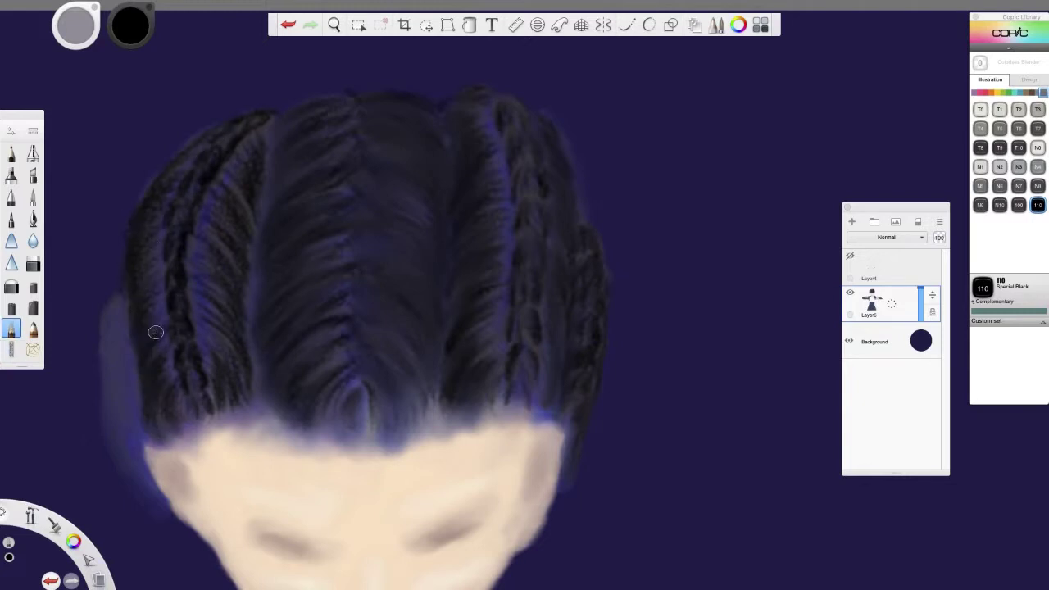
pyautogui.moveTo(239, 274); pyautogui.dragTo(212, 211)
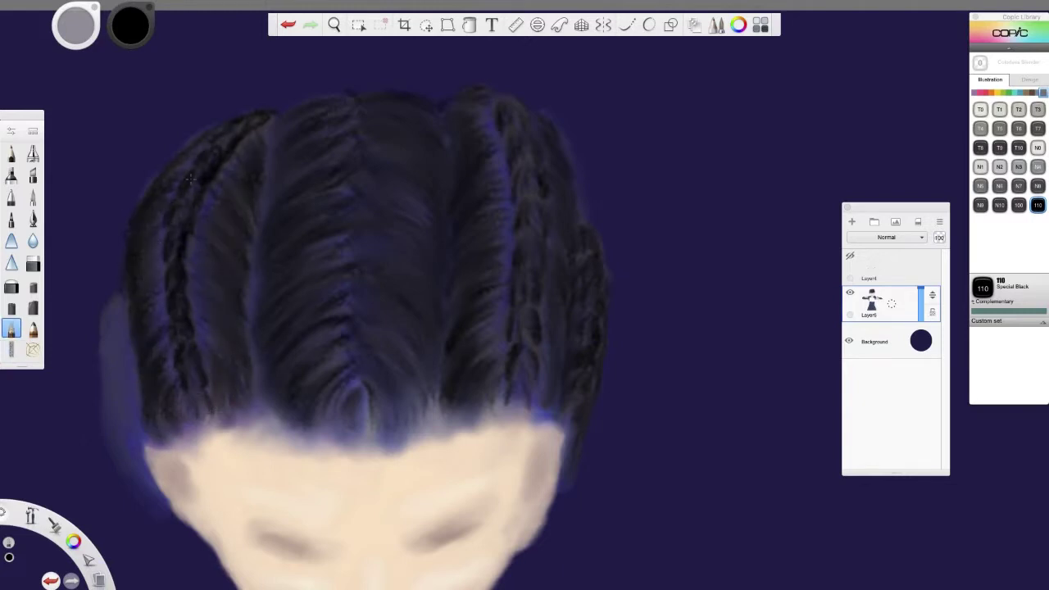
# Paint the outermost left-hand hair section with Copic 100 Black and add strands in 110 Special Black.
pyautogui.click(12, 349)
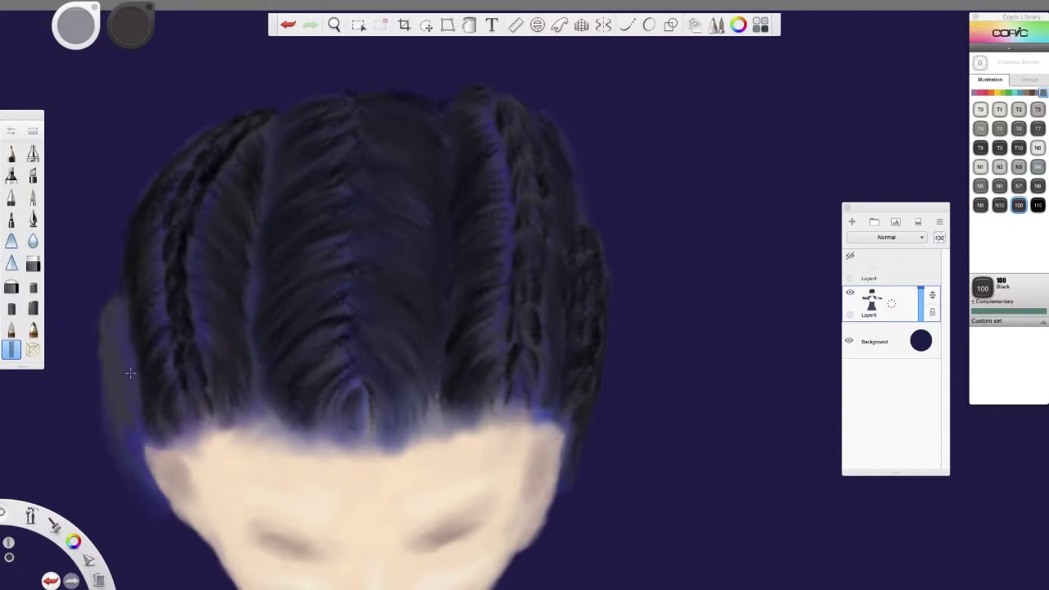
pyautogui.click(1037, 205)
pyautogui.moveTo(120, 428)
pyautogui.mouseDown()
pyautogui.moveTo(106, 316)
pyautogui.moveTo(116, 308)
pyautogui.mouseUp()
pyautogui.moveTo(113, 397); pyautogui.dragTo(113, 422)
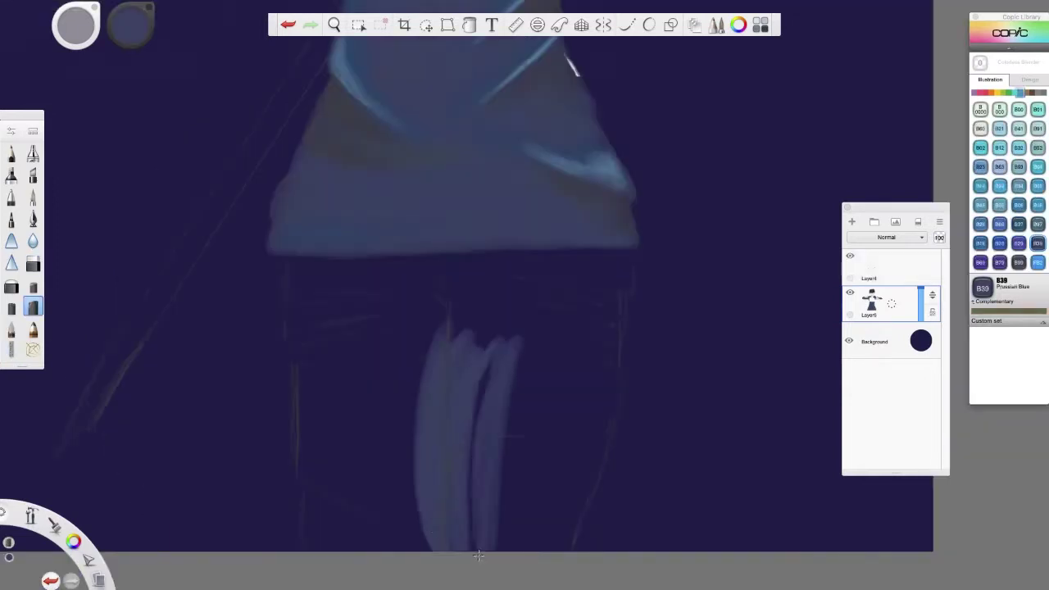
# Fill the left-hand leg below the garment's hem with Copic B39 Prussian Blue, following the sketch.
pyautogui.moveTo(479, 555); pyautogui.dragTo(483, 365)
pyautogui.moveTo(418, 356)
pyautogui.mouseDown()
pyautogui.moveTo(398, 547)
pyautogui.moveTo(471, 287)
pyautogui.mouseUp()
pyautogui.moveTo(528, 316); pyautogui.dragTo(496, 540)
pyautogui.moveTo(390, 373); pyautogui.dragTo(369, 548)
pyautogui.moveTo(410, 326); pyautogui.dragTo(385, 492)
pyautogui.moveTo(401, 283); pyautogui.dragTo(364, 541)
pyautogui.moveTo(348, 332)
pyautogui.mouseDown()
pyautogui.moveTo(340, 545)
pyautogui.moveTo(314, 529)
pyautogui.moveTo(352, 369)
pyautogui.moveTo(390, 365)
pyautogui.moveTo(300, 386)
pyautogui.moveTo(300, 474)
pyautogui.mouseUp()
pyautogui.moveTo(313, 344)
pyautogui.mouseDown()
pyautogui.moveTo(295, 258)
pyautogui.moveTo(369, 285)
pyautogui.moveTo(448, 358)
pyautogui.mouseUp()
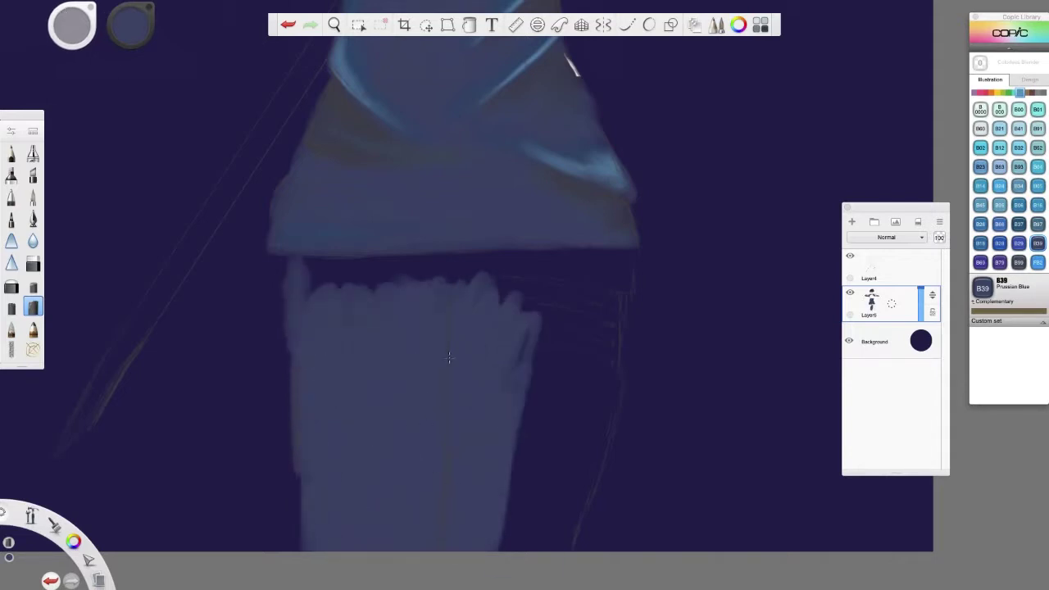
# Fill the right-hand leg with Copic B39 Prussian Blue out to its sketched outline.
pyautogui.moveTo(498, 545)
pyautogui.mouseDown()
pyautogui.moveTo(537, 395)
pyautogui.moveTo(566, 387)
pyautogui.mouseUp()
pyautogui.moveTo(606, 384)
pyautogui.mouseDown()
pyautogui.moveTo(590, 478)
pyautogui.moveTo(550, 524)
pyautogui.moveTo(597, 390)
pyautogui.mouseUp()
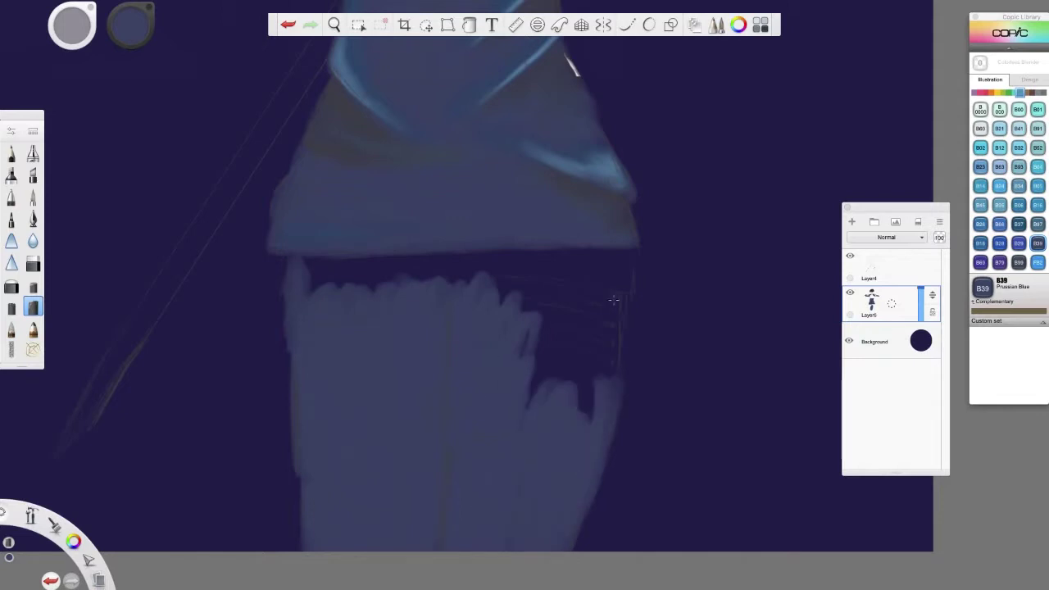
pyautogui.moveTo(613, 300); pyautogui.dragTo(555, 341)
pyautogui.moveTo(541, 410); pyautogui.dragTo(532, 344)
pyautogui.moveTo(508, 287); pyautogui.dragTo(566, 357)
pyautogui.moveTo(607, 270); pyautogui.dragTo(593, 394)
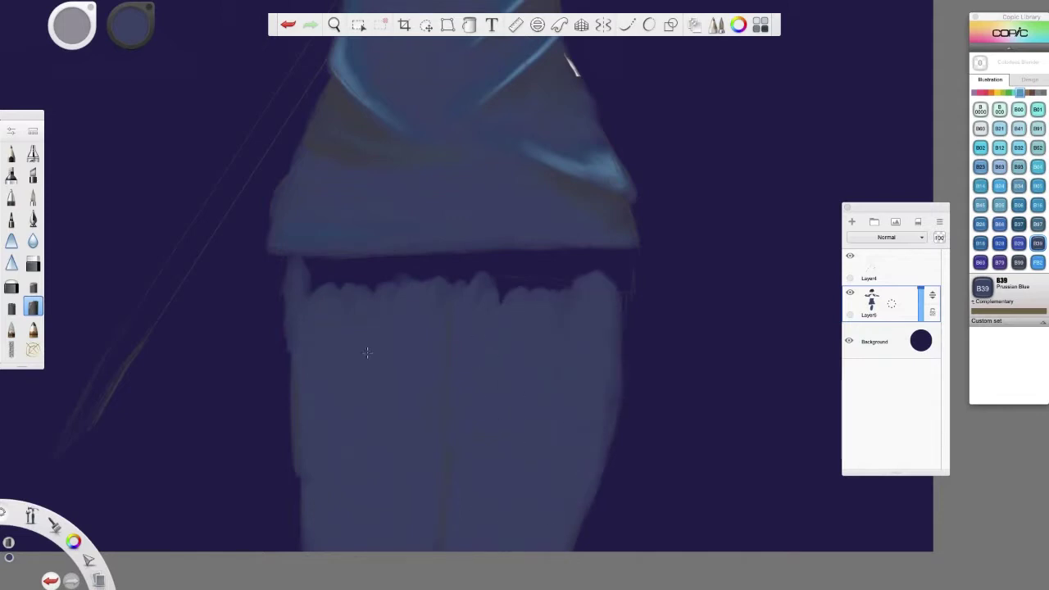
# Close the gap between the garment's hem and the tops of both legs with Copic B39.
pyautogui.moveTo(623, 305); pyautogui.dragTo(632, 257)
pyautogui.moveTo(373, 287); pyautogui.dragTo(469, 268)
pyautogui.moveTo(560, 255)
pyautogui.mouseDown()
pyautogui.moveTo(526, 281)
pyautogui.moveTo(294, 264)
pyautogui.mouseUp()
pyautogui.moveTo(591, 278); pyautogui.dragTo(542, 252)
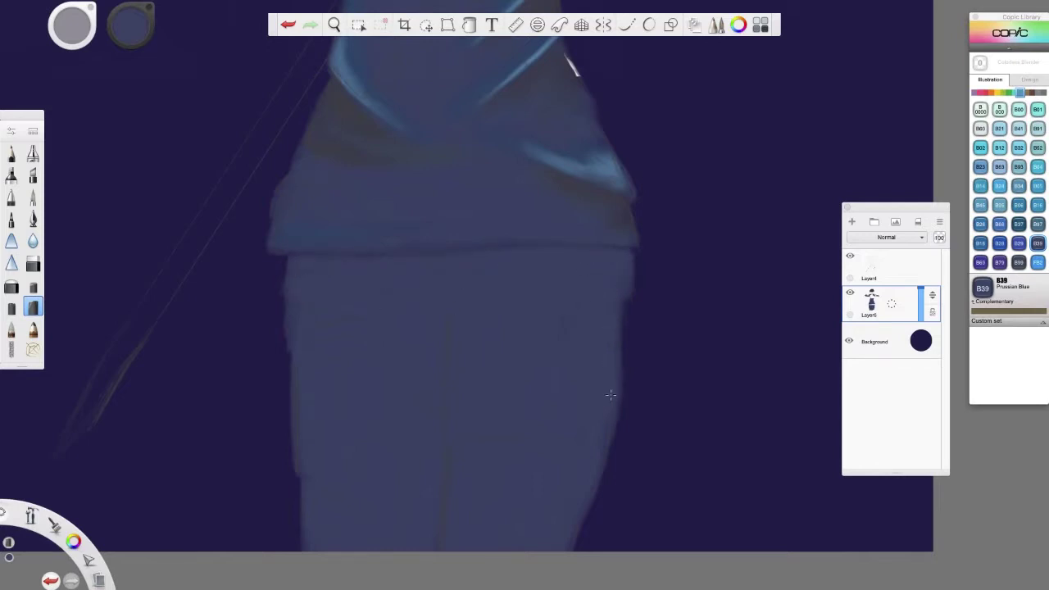
# Paint the fold and crease shadows on both legs with Copic B99 Agate and 100 Black, checking them against the sketch.
pyautogui.click(1019, 263)
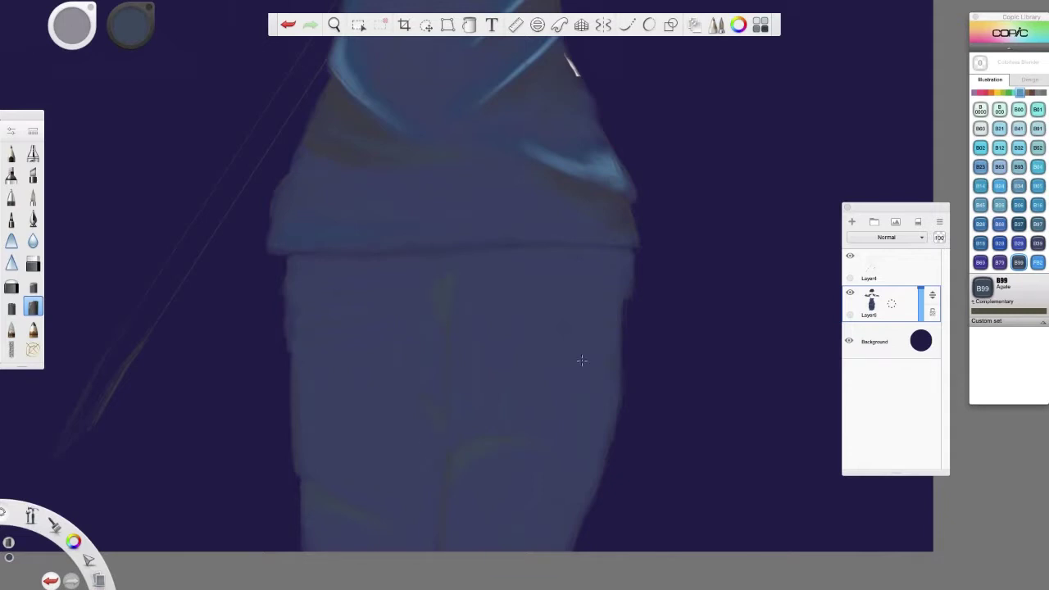
pyautogui.click(849, 255)
pyautogui.click(850, 255)
pyautogui.click(1043, 92)
pyautogui.click(1019, 205)
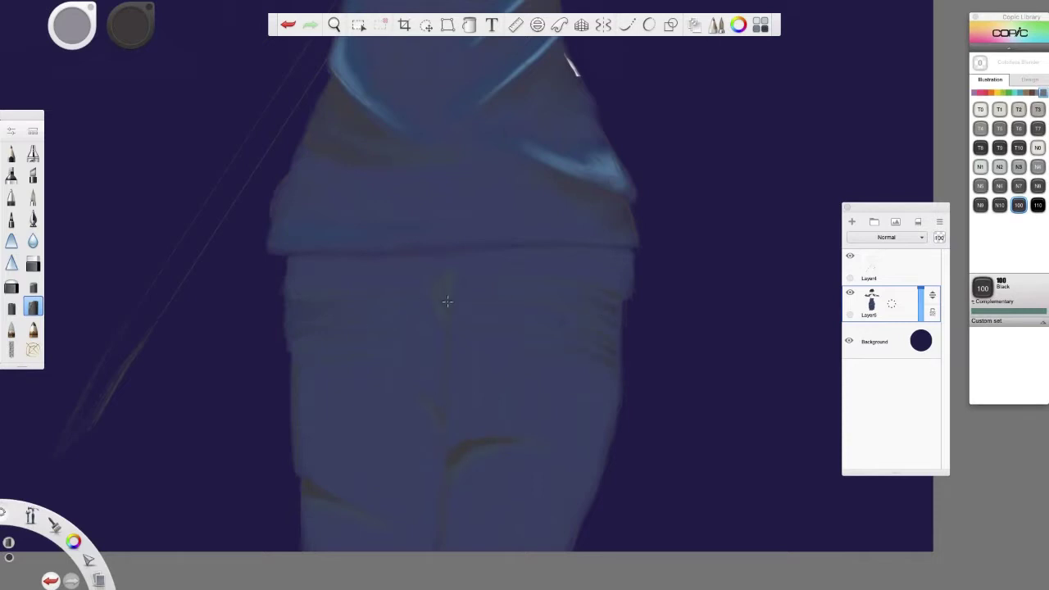
# Blend the dark fold shadows and centre crease on the legs, and hide the sketch layer.
pyautogui.click(11, 328)
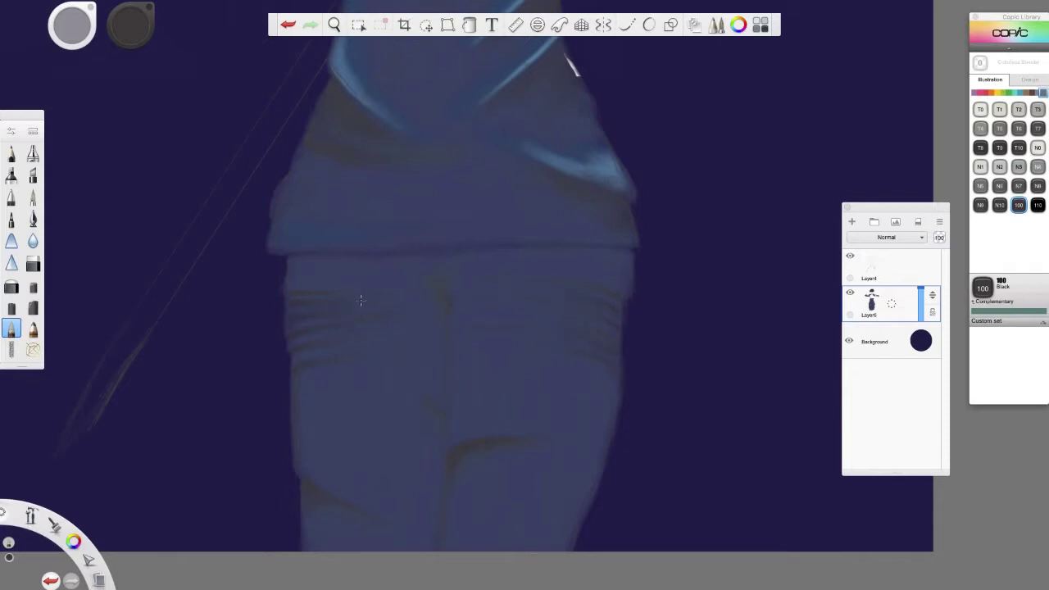
pyautogui.click(850, 255)
pyautogui.click(850, 256)
pyautogui.click(12, 350)
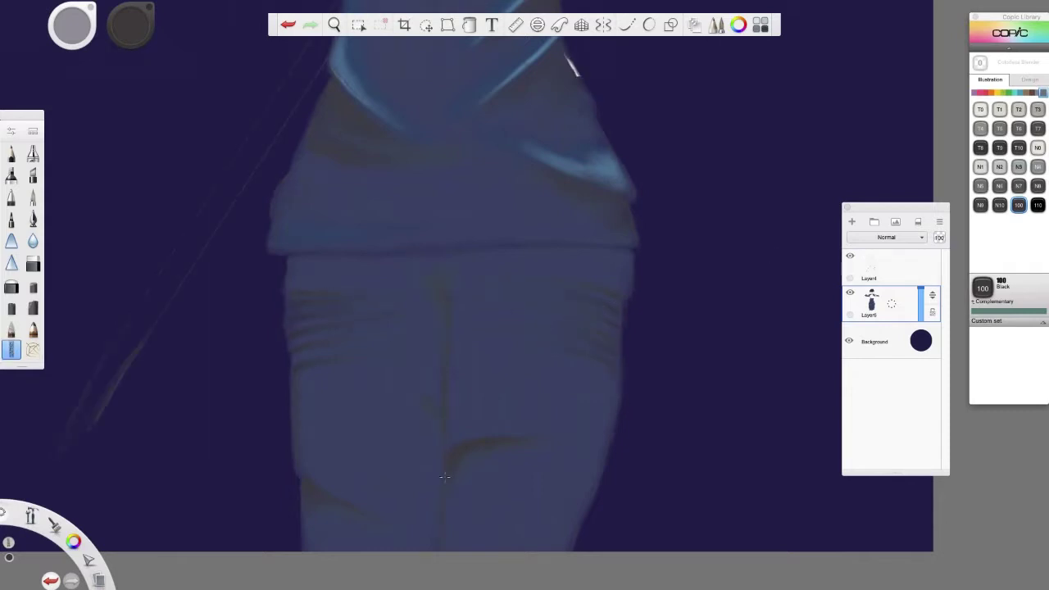
pyautogui.click(851, 256)
pyautogui.click(11, 329)
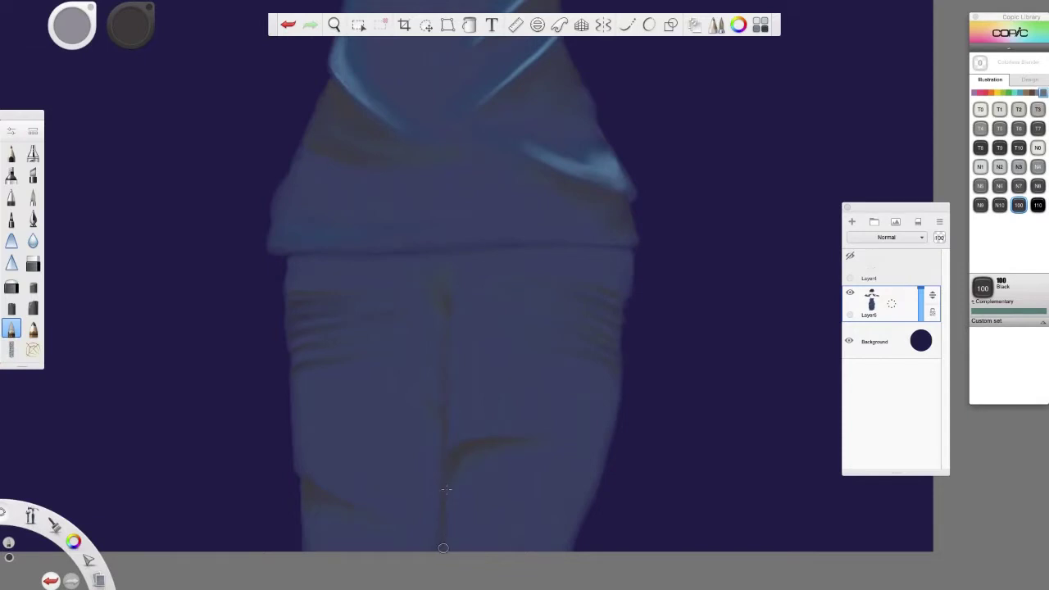
# Dab Copic B37 Antwerp Blue highlights on the right-hand leg above and below its dark crease.
pyautogui.click(1019, 92)
pyautogui.click(1019, 205)
pyautogui.click(1019, 223)
pyautogui.click(33, 306)
pyautogui.moveTo(73, 34); pyautogui.dragTo(152, 35)
pyautogui.moveTo(506, 373); pyautogui.dragTo(525, 409)
pyautogui.moveTo(493, 488); pyautogui.dragTo(520, 482)
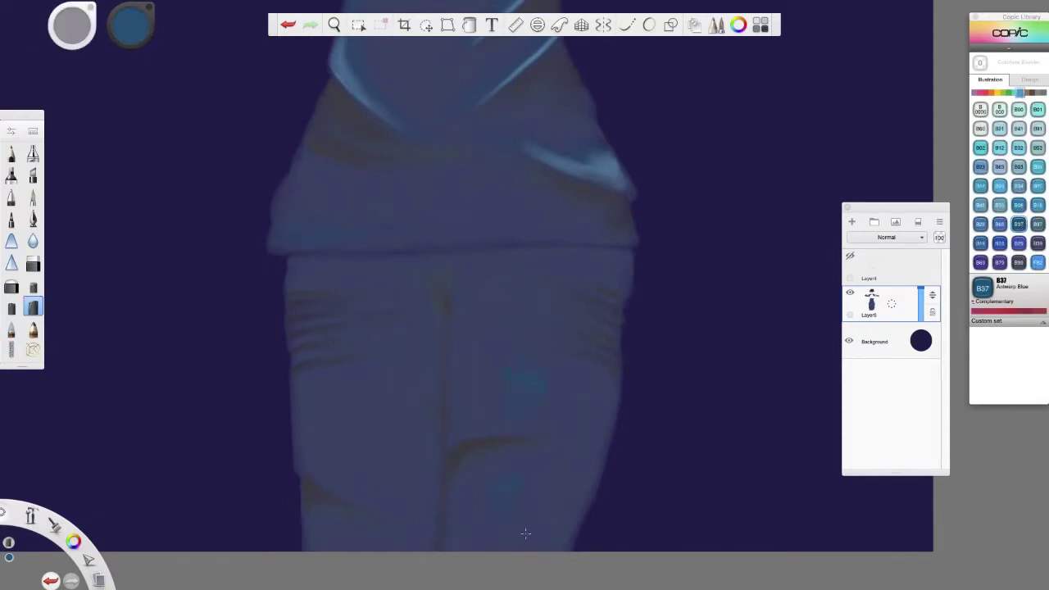
# Add finer B37 Antwerp Blue highlights between the side folds at the tops of both legs.
pyautogui.moveTo(74, 35); pyautogui.dragTo(58, 38)
pyautogui.press('space')
pyautogui.moveTo(383, 252); pyautogui.dragTo(418, 245)
pyautogui.moveTo(710, 185); pyautogui.dragTo(807, 201)
pyautogui.moveTo(338, 206)
pyautogui.mouseDown()
pyautogui.moveTo(240, 206)
pyautogui.moveTo(265, 210)
pyautogui.mouseUp()
# Paint lighter Copic B95 highlights on the side folds, the inner creases and down the front of both legs.
pyautogui.click(999, 205)
pyautogui.moveTo(269, 273); pyautogui.dragTo(259, 276)
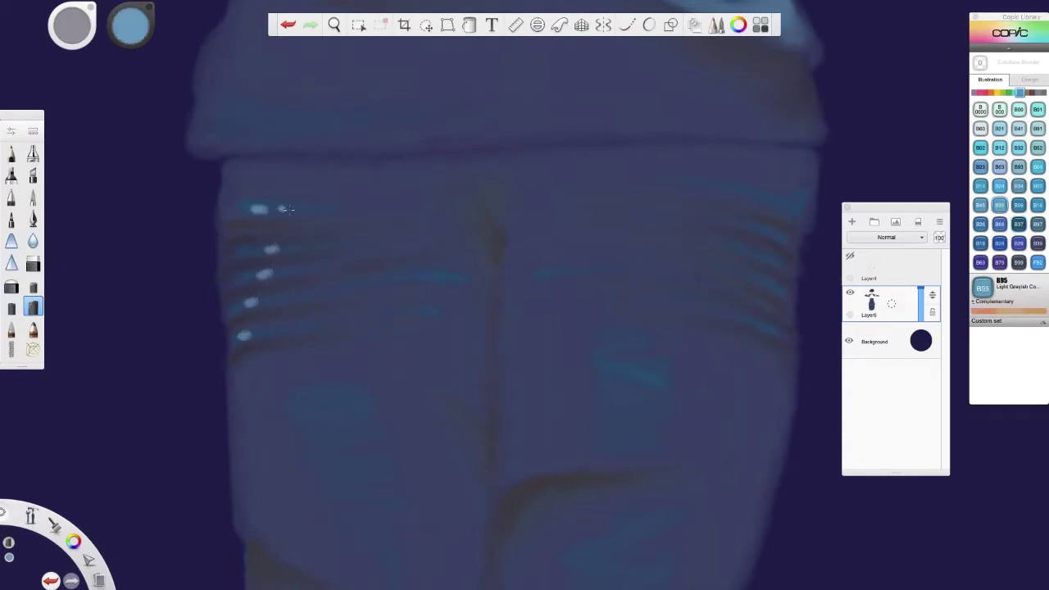
pyautogui.moveTo(430, 274); pyautogui.dragTo(400, 277)
pyautogui.moveTo(405, 312); pyautogui.dragTo(374, 317)
pyautogui.moveTo(544, 272); pyautogui.dragTo(613, 270)
pyautogui.moveTo(779, 200); pyautogui.dragTo(739, 188)
pyautogui.moveTo(639, 361); pyautogui.dragTo(613, 448)
pyautogui.moveTo(341, 399); pyautogui.dragTo(369, 525)
pyautogui.moveTo(655, 523); pyautogui.dragTo(627, 583)
# Blend the B95 highlights along the left-hand side folds and the inner creases of both legs.
pyautogui.click(11, 328)
pyautogui.moveTo(249, 210); pyautogui.dragTo(372, 207)
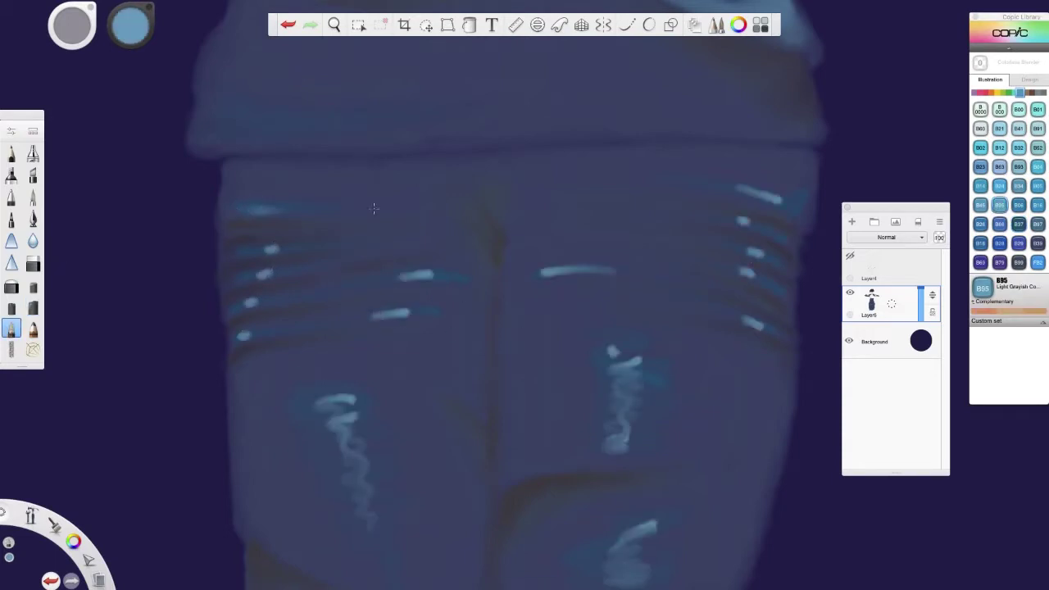
pyautogui.moveTo(280, 248); pyautogui.dragTo(242, 251)
pyautogui.moveTo(272, 272); pyautogui.dragTo(238, 277)
pyautogui.moveTo(447, 275); pyautogui.dragTo(385, 279)
pyautogui.moveTo(258, 301)
pyautogui.mouseDown()
pyautogui.moveTo(237, 304)
pyautogui.moveTo(236, 337)
pyautogui.mouseUp()
pyautogui.moveTo(377, 316); pyautogui.dragTo(430, 312)
pyautogui.moveTo(541, 274); pyautogui.dragTo(610, 269)
# Blend the B95 highlights along the right-hand leg's outer side folds.
pyautogui.moveTo(744, 319); pyautogui.dragTo(776, 335)
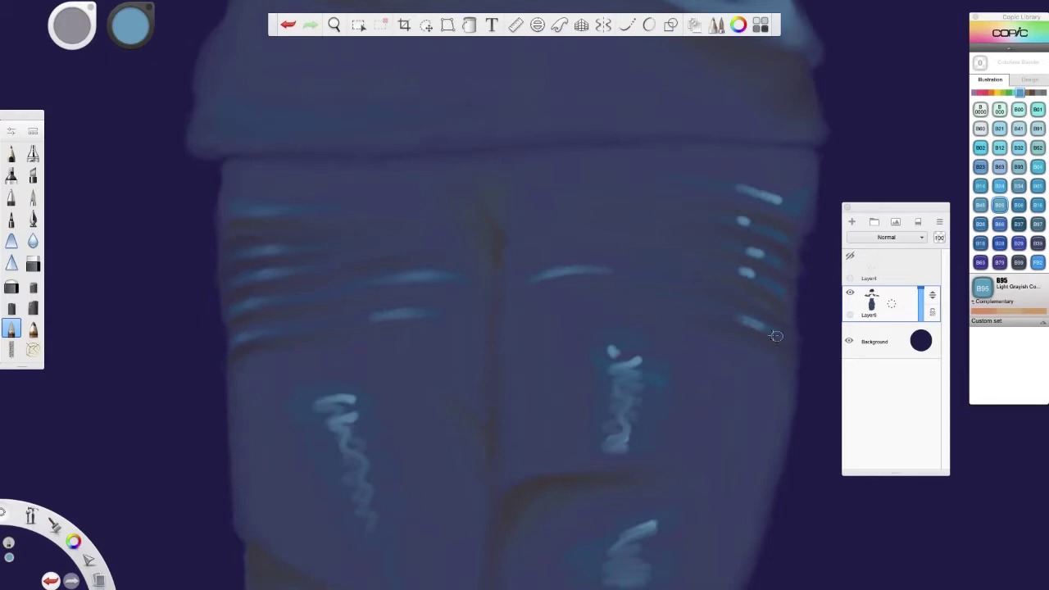
pyautogui.moveTo(751, 274); pyautogui.dragTo(721, 263)
pyautogui.moveTo(743, 220); pyautogui.dragTo(762, 231)
pyautogui.moveTo(740, 188); pyautogui.dragTo(780, 201)
# Smooth the B95 highlights down the front of both legs into soft patches.
pyautogui.click(335, 25)
pyautogui.moveTo(350, 55); pyautogui.dragTo(324, 82)
pyautogui.moveTo(294, 300); pyautogui.dragTo(311, 360)
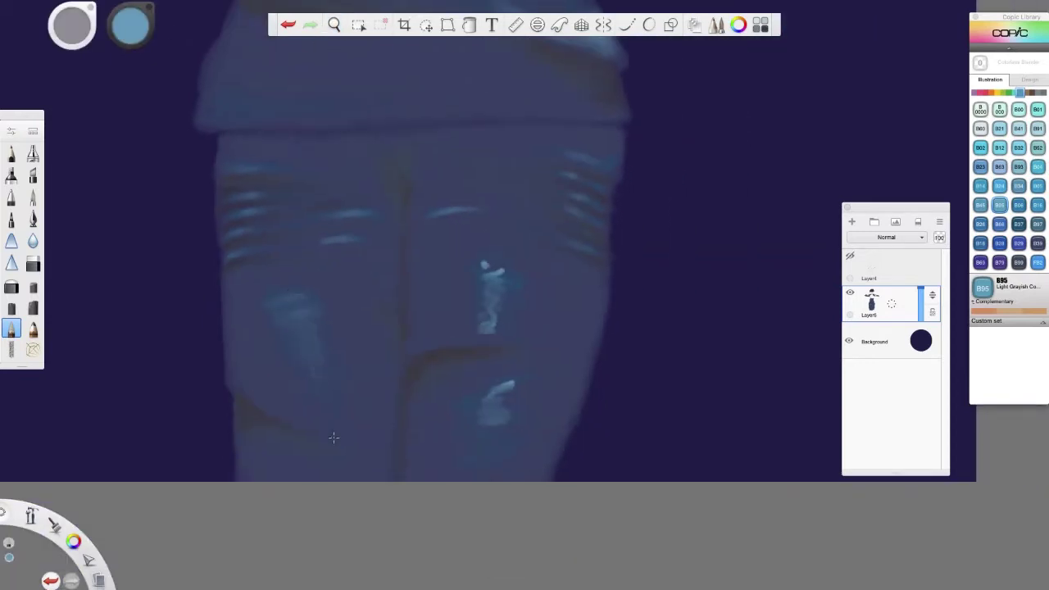
pyautogui.moveTo(485, 263); pyautogui.dragTo(491, 332)
pyautogui.moveTo(506, 381); pyautogui.dragTo(491, 425)
# Paint a Copic 100 Black shadow along the garment's hem above the legs and blend it.
pyautogui.click(33, 306)
pyautogui.click(1043, 92)
pyautogui.click(1019, 204)
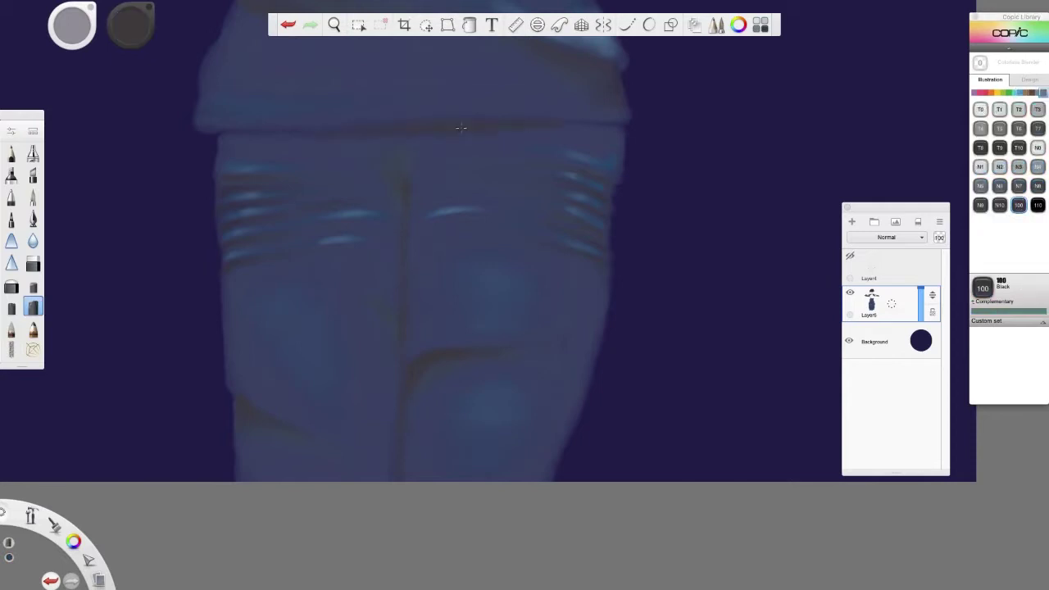
pyautogui.click(11, 329)
# Fill a new layer above the painted character with Copic 110 Special Black at reduced opacity and set its blend mode to Overlay.
pyautogui.press('space')
pyautogui.moveTo(439, 158); pyautogui.dragTo(484, 310)
pyautogui.moveTo(891, 304); pyautogui.dragTo(921, 303)
pyautogui.click(471, 25)
pyautogui.click(1038, 205)
pyautogui.click(392, 289)
pyautogui.click(887, 238)
pyautogui.click(885, 382)
# Erase the Overlay layer's black around the neck, chest and hands with an enlarged hard eraser.
pyautogui.click(34, 263)
pyautogui.moveTo(72, 25); pyautogui.dragTo(180, 35)
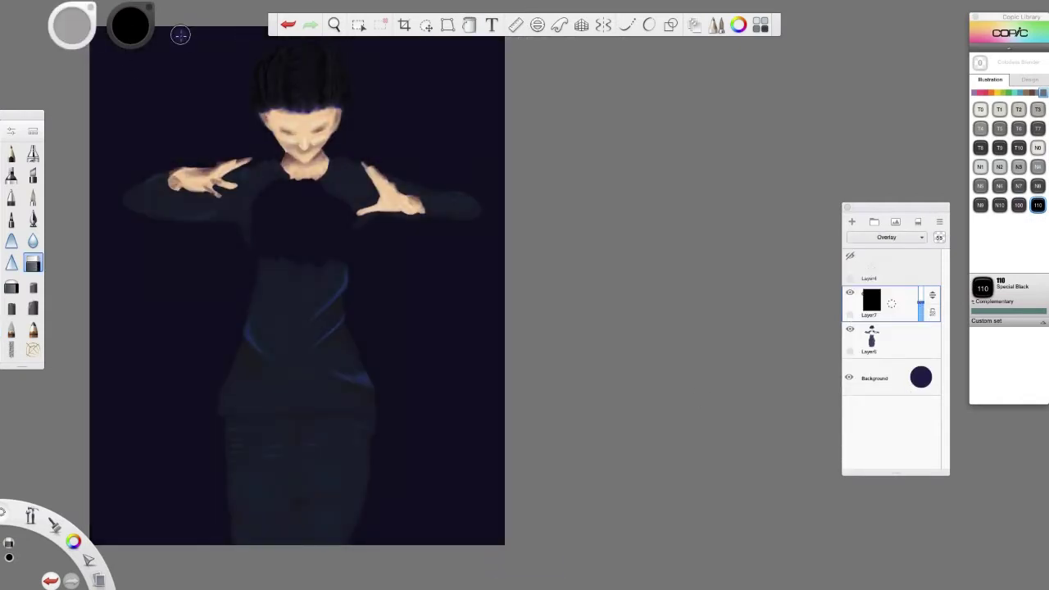
pyautogui.moveTo(302, 201)
pyautogui.mouseDown()
pyautogui.moveTo(263, 229)
pyautogui.moveTo(272, 138)
pyautogui.moveTo(354, 126)
pyautogui.moveTo(394, 205)
pyautogui.moveTo(360, 336)
pyautogui.moveTo(385, 450)
pyautogui.moveTo(379, 230)
pyautogui.moveTo(459, 414)
pyautogui.moveTo(354, 266)
pyautogui.moveTo(405, 127)
pyautogui.moveTo(396, 205)
pyautogui.moveTo(431, 175)
pyautogui.moveTo(493, 155)
pyautogui.mouseUp()
pyautogui.moveTo(187, 238); pyautogui.dragTo(212, 237)
pyautogui.moveTo(258, 217); pyautogui.dragTo(332, 254)
pyautogui.moveTo(324, 185); pyautogui.dragTo(346, 215)
# Erase the Overlay layer's black from the background around the figure, from above the head down to the hips.
pyautogui.click(850, 256)
pyautogui.moveTo(290, 275)
pyautogui.mouseDown()
pyautogui.moveTo(342, 261)
pyautogui.moveTo(287, 274)
pyautogui.moveTo(191, 253)
pyautogui.moveTo(222, 263)
pyautogui.moveTo(235, 335)
pyautogui.moveTo(168, 385)
pyautogui.moveTo(129, 355)
pyautogui.moveTo(103, 204)
pyautogui.moveTo(110, 37)
pyautogui.moveTo(134, 178)
pyautogui.moveTo(205, 179)
pyautogui.moveTo(247, 137)
pyautogui.mouseUp()
pyautogui.click(849, 255)
pyautogui.moveTo(245, 34)
pyautogui.mouseDown()
pyautogui.moveTo(240, 138)
pyautogui.moveTo(164, 123)
pyautogui.mouseUp()
pyautogui.press('space')
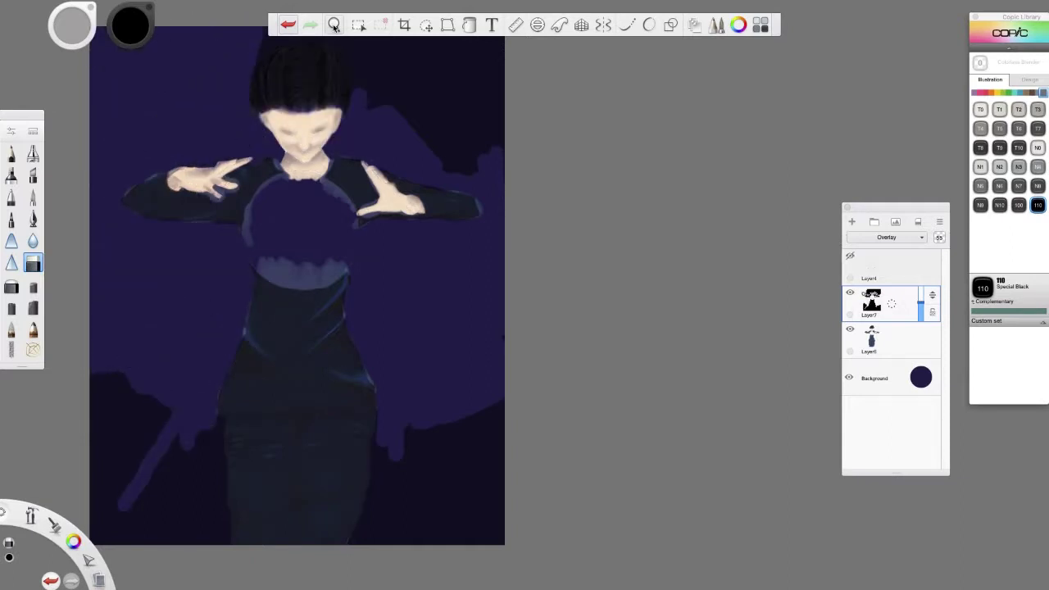
pyautogui.moveTo(213, 58); pyautogui.dragTo(229, 150)
pyautogui.moveTo(375, 128)
pyautogui.mouseDown()
pyautogui.moveTo(274, 142)
pyautogui.moveTo(375, 176)
pyautogui.moveTo(452, 130)
pyautogui.moveTo(500, 255)
pyautogui.mouseUp()
# Blend the Overlay layer's hard edges around the hair, sleeves, garment and lower background into a soft gradient.
pyautogui.click(11, 328)
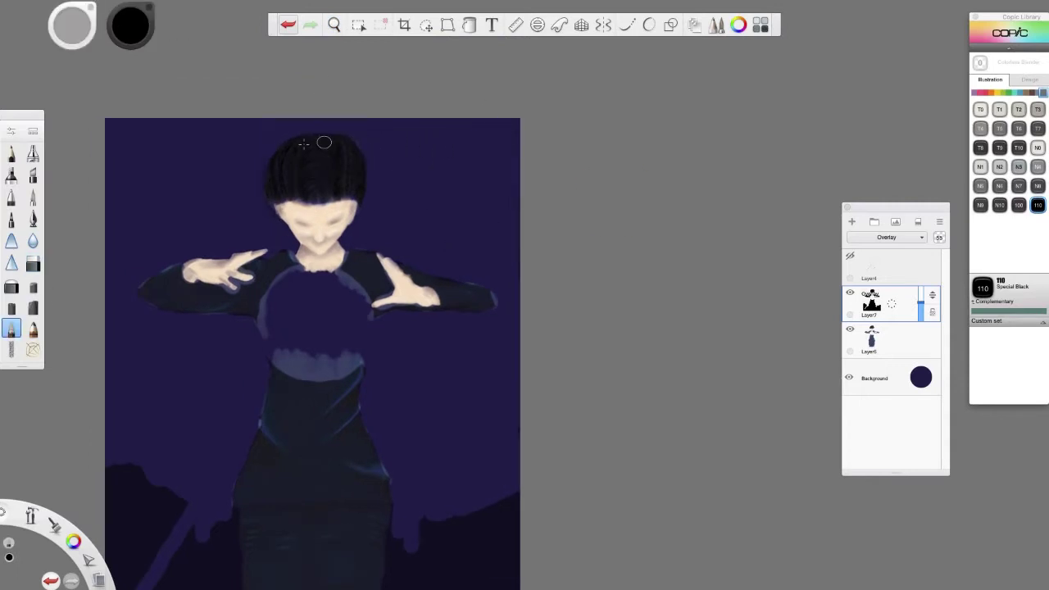
pyautogui.moveTo(223, 292)
pyautogui.mouseDown()
pyautogui.moveTo(190, 265)
pyautogui.moveTo(155, 296)
pyautogui.mouseUp()
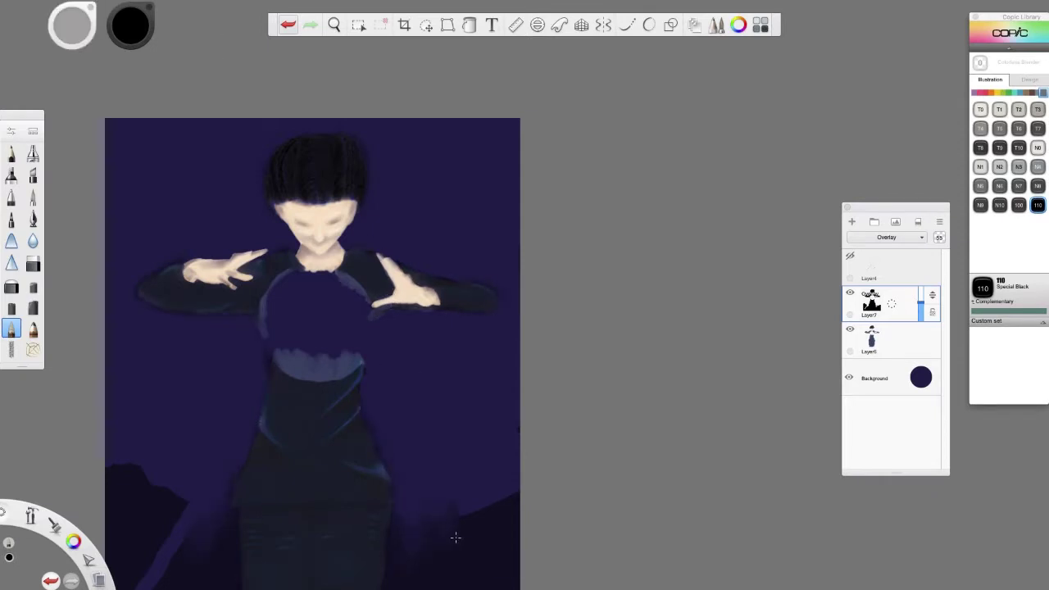
pyautogui.moveTo(187, 501); pyautogui.dragTo(129, 481)
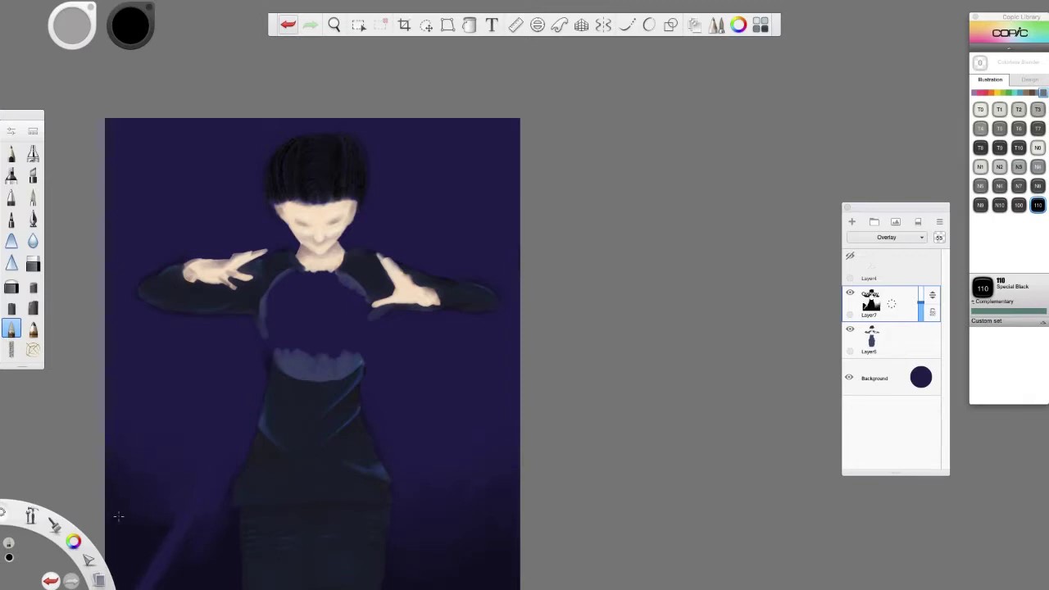
pyautogui.press('space')
pyautogui.moveTo(591, 289); pyautogui.dragTo(592, 173)
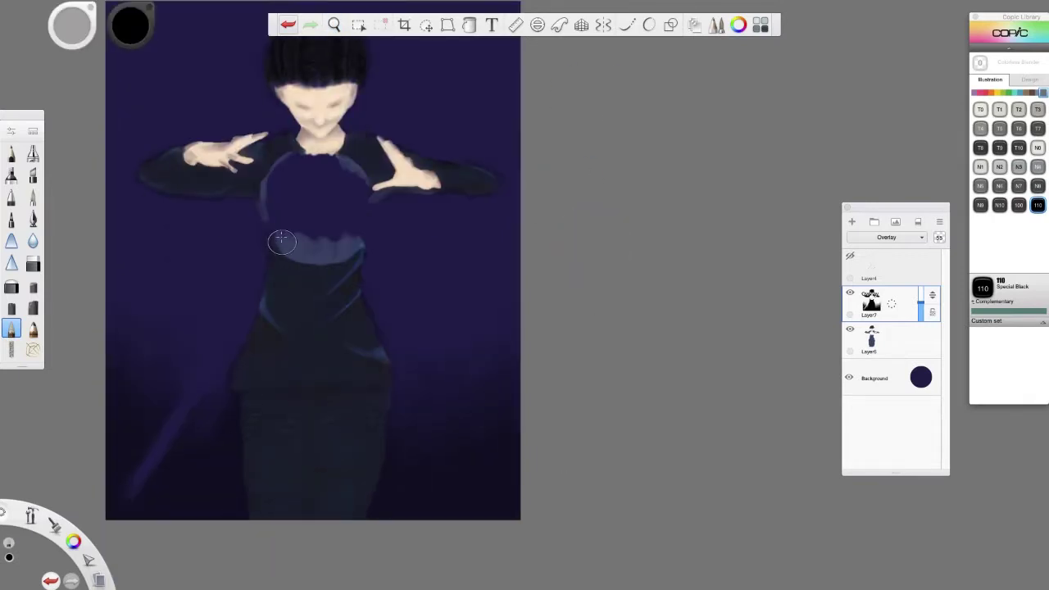
# Flood-fill a second Overlay layer with Copic 110 Special Black and lower its opacity.
pyautogui.moveTo(923, 305)
pyautogui.mouseDown()
pyautogui.moveTo(918, 297)
pyautogui.moveTo(921, 305)
pyautogui.mouseUp()
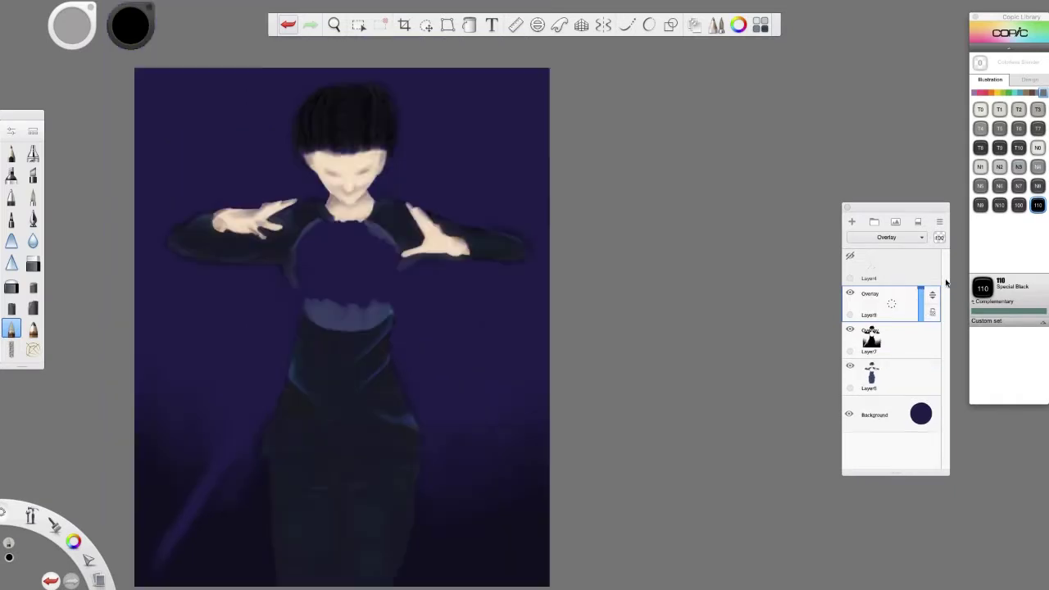
pyautogui.click(480, 134)
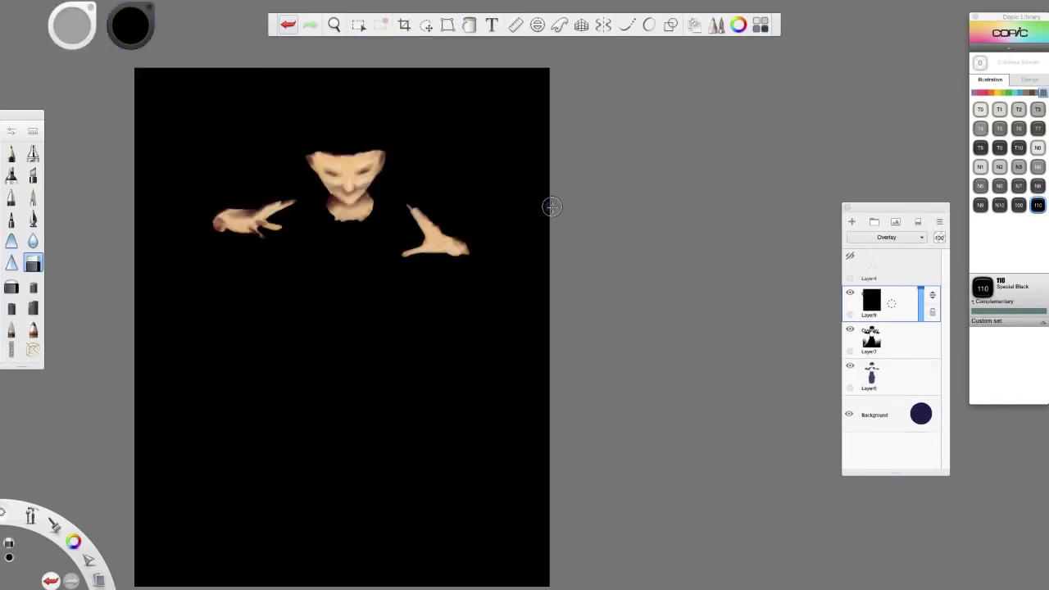
pyautogui.moveTo(922, 288); pyautogui.dragTo(921, 297)
# Erase the second Overlay layer over the face, hands, torso, middle background and patches of the skirt and legs.
pyautogui.moveTo(410, 254)
pyautogui.mouseDown()
pyautogui.moveTo(426, 246)
pyautogui.moveTo(390, 205)
pyautogui.mouseUp()
pyautogui.moveTo(446, 238); pyautogui.dragTo(518, 248)
pyautogui.moveTo(365, 153)
pyautogui.mouseDown()
pyautogui.moveTo(311, 157)
pyautogui.moveTo(381, 135)
pyautogui.moveTo(312, 215)
pyautogui.moveTo(230, 223)
pyautogui.mouseUp()
pyautogui.moveTo(282, 250)
pyautogui.mouseDown()
pyautogui.moveTo(226, 238)
pyautogui.moveTo(253, 199)
pyautogui.moveTo(347, 286)
pyautogui.moveTo(309, 320)
pyautogui.moveTo(375, 354)
pyautogui.moveTo(344, 401)
pyautogui.moveTo(307, 428)
pyautogui.moveTo(323, 440)
pyautogui.moveTo(283, 490)
pyautogui.moveTo(385, 484)
pyautogui.moveTo(373, 565)
pyautogui.moveTo(410, 344)
pyautogui.moveTo(435, 407)
pyautogui.moveTo(471, 258)
pyautogui.moveTo(452, 440)
pyautogui.moveTo(410, 193)
pyautogui.moveTo(537, 246)
pyautogui.moveTo(401, 160)
pyautogui.moveTo(541, 205)
pyautogui.moveTo(554, 233)
pyautogui.mouseUp()
pyautogui.moveTo(172, 264)
pyautogui.mouseDown()
pyautogui.moveTo(278, 325)
pyautogui.moveTo(221, 459)
pyautogui.moveTo(255, 347)
pyautogui.moveTo(185, 262)
pyautogui.moveTo(178, 301)
pyautogui.mouseUp()
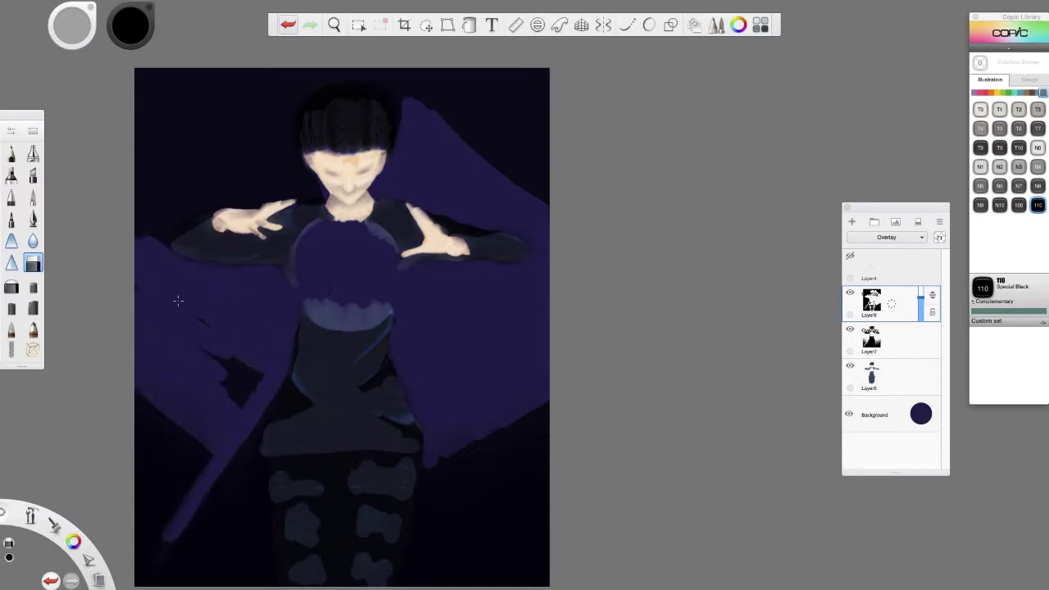
pyautogui.moveTo(204, 204)
pyautogui.mouseDown()
pyautogui.moveTo(266, 195)
pyautogui.moveTo(239, 137)
pyautogui.mouseUp()
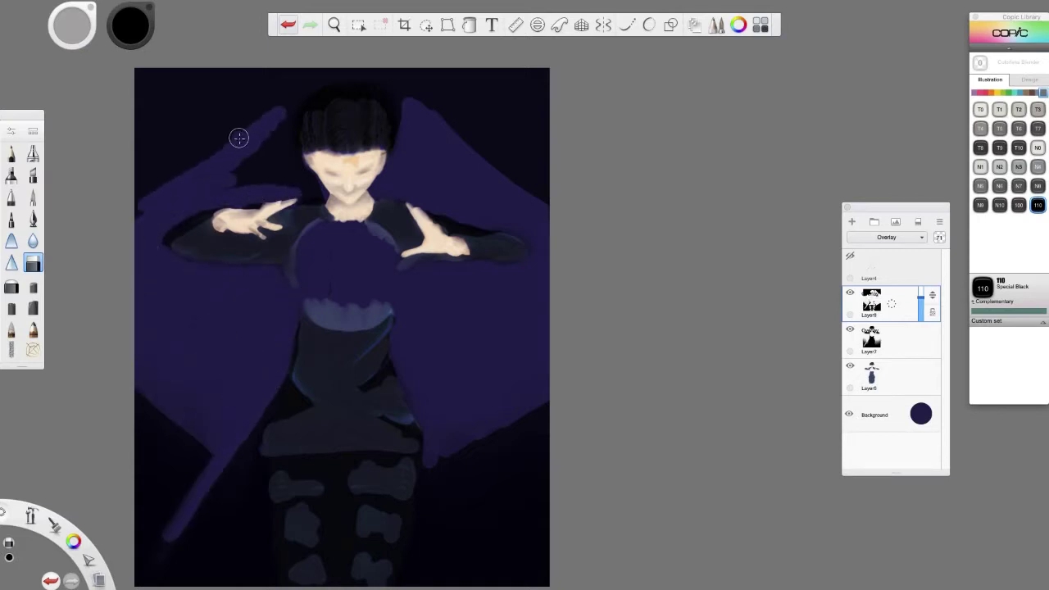
pyautogui.press('super+z')
pyautogui.moveTo(284, 101)
pyautogui.mouseDown()
pyautogui.moveTo(303, 193)
pyautogui.moveTo(266, 141)
pyautogui.moveTo(154, 195)
pyautogui.mouseUp()
# Blend the second Overlay layer's edges into a soft dark vignette across the upper and lower background.
pyautogui.click(12, 328)
pyautogui.moveTo(271, 123); pyautogui.dragTo(138, 136)
pyautogui.moveTo(447, 133)
pyautogui.mouseDown()
pyautogui.moveTo(399, 114)
pyautogui.moveTo(444, 116)
pyautogui.mouseUp()
pyautogui.moveTo(435, 471); pyautogui.dragTo(540, 403)
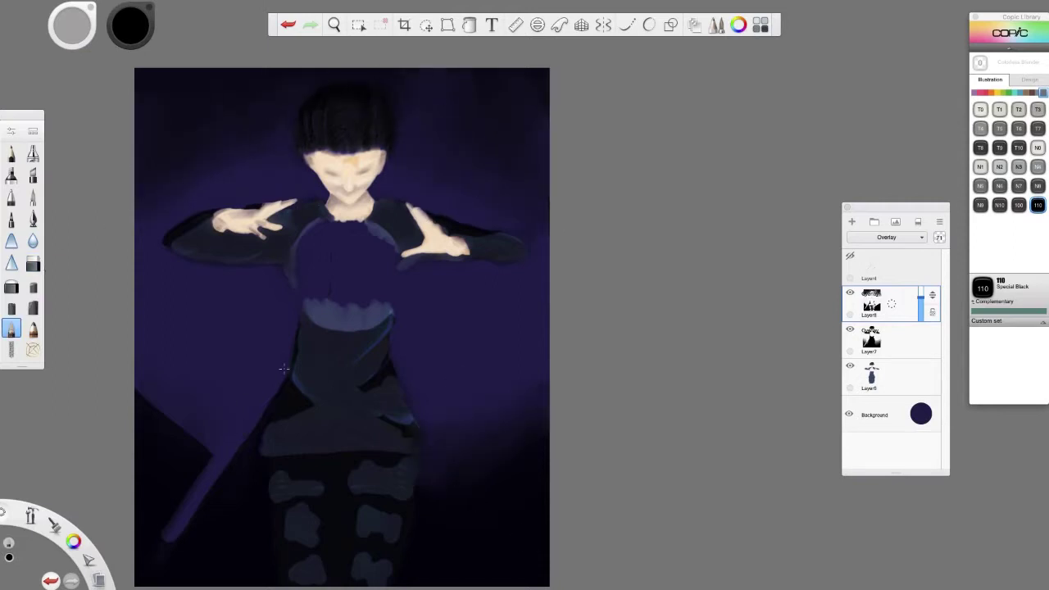
pyautogui.moveTo(158, 552)
pyautogui.mouseDown()
pyautogui.moveTo(188, 440)
pyautogui.moveTo(196, 451)
pyautogui.mouseUp()
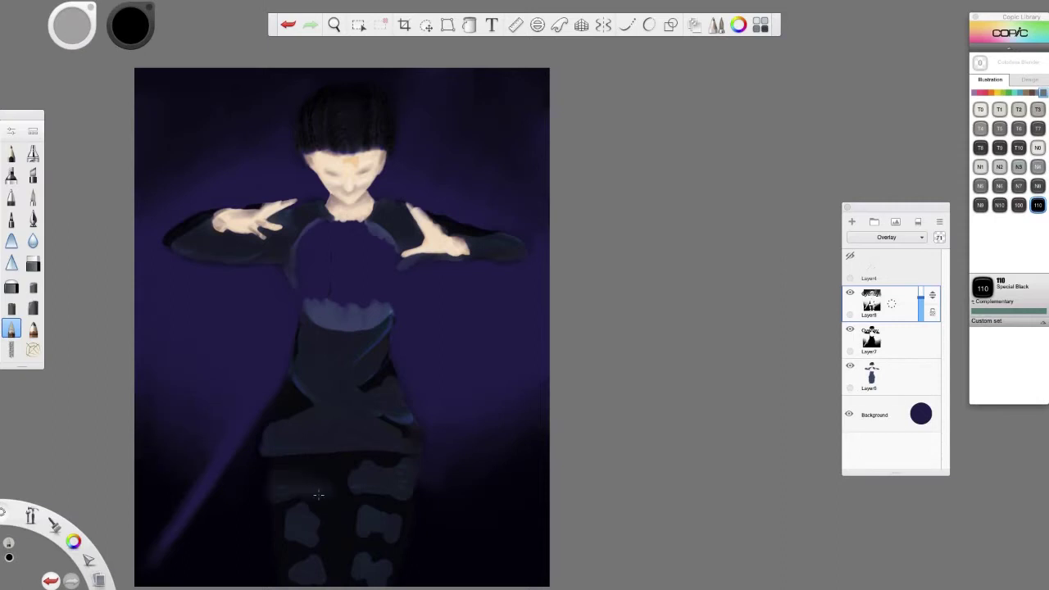
# Blend the second Overlay layer's hard patches on the legs, hem, waist and face into smooth shading.
pyautogui.moveTo(267, 457); pyautogui.dragTo(294, 515)
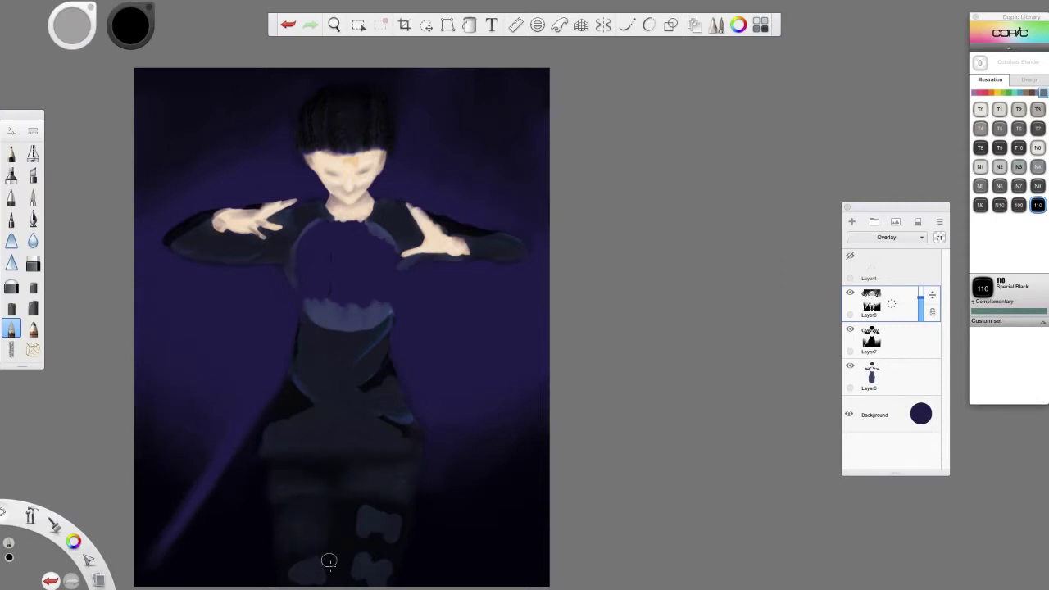
pyautogui.moveTo(329, 560); pyautogui.dragTo(296, 574)
pyautogui.moveTo(373, 567); pyautogui.dragTo(357, 511)
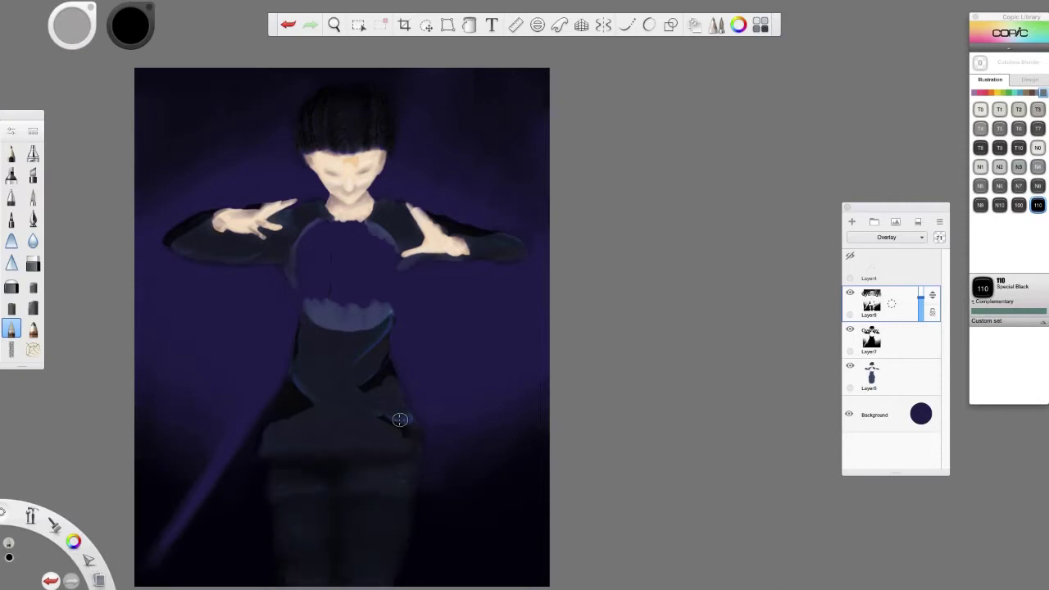
pyautogui.moveTo(400, 420)
pyautogui.mouseDown()
pyautogui.moveTo(359, 390)
pyautogui.moveTo(386, 368)
pyautogui.mouseUp()
pyautogui.moveTo(298, 382); pyautogui.dragTo(306, 399)
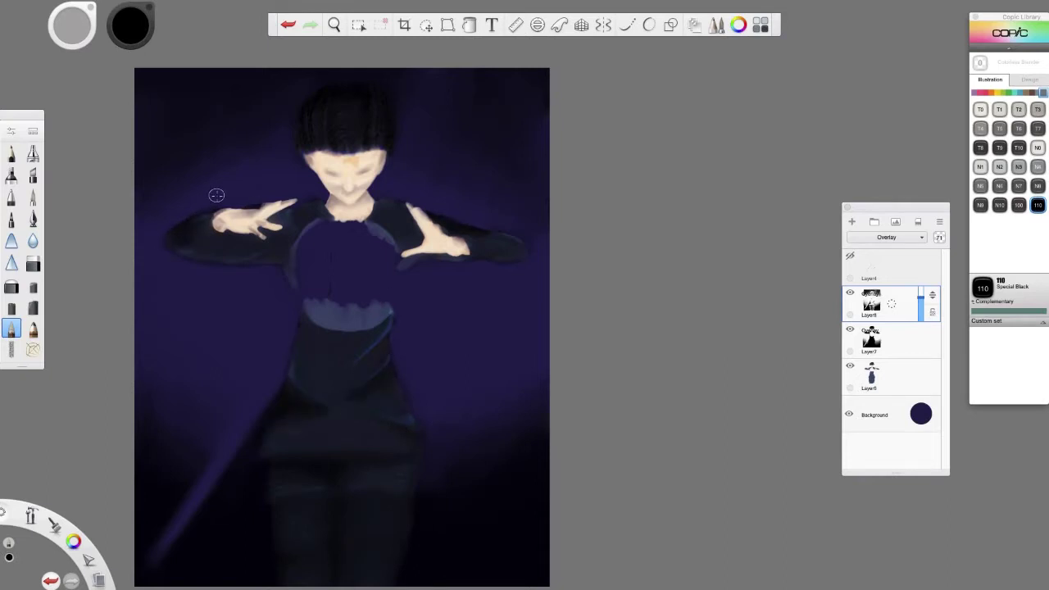
pyautogui.moveTo(361, 169); pyautogui.dragTo(353, 162)
# Add a new layer directly above the painted character layer and make the character layer active again.
pyautogui.click(33, 263)
pyautogui.click(894, 331)
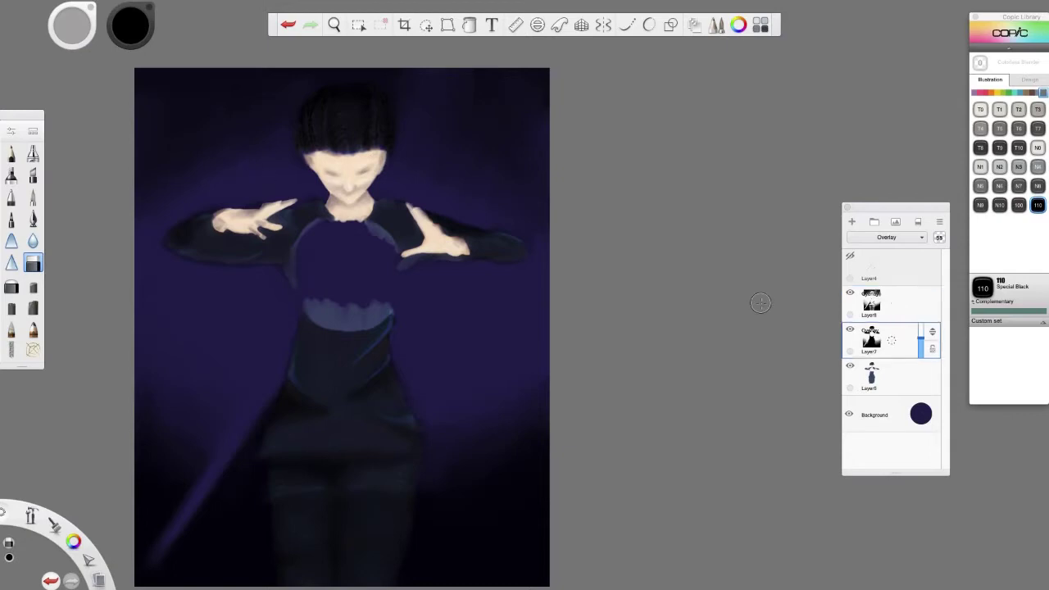
pyautogui.click(893, 376)
pyautogui.click(851, 222)
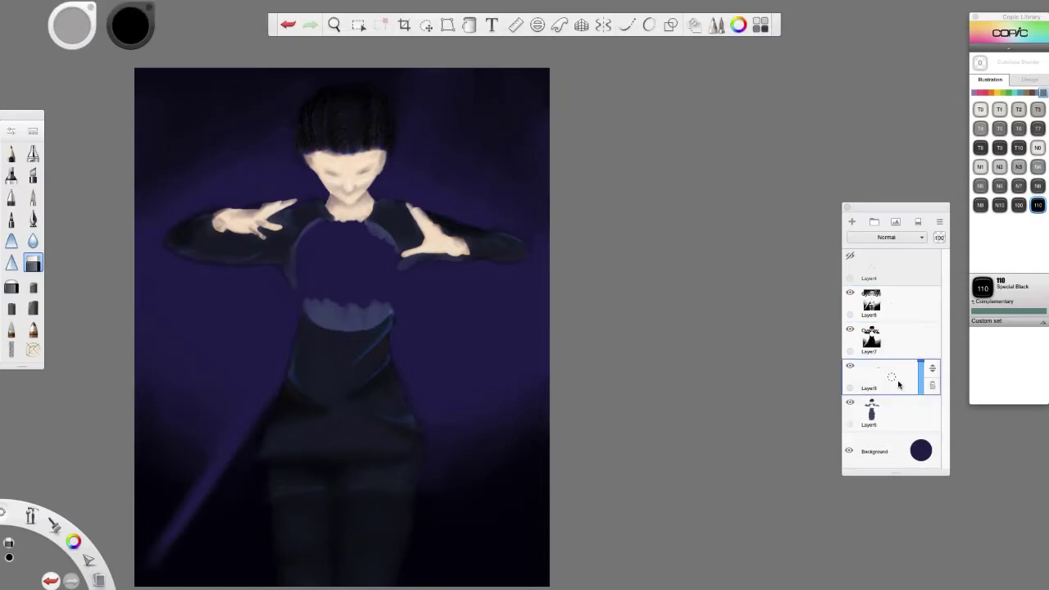
pyautogui.click(892, 411)
# Draw the chin line, nostrils and nose contour with Copic E74 Cocoa Brown on the character layer, following the sketch.
pyautogui.press('space')
pyautogui.moveTo(402, 362); pyautogui.dragTo(509, 328)
pyautogui.moveTo(508, 164)
pyautogui.mouseDown()
pyautogui.moveTo(594, 367)
pyautogui.moveTo(697, 427)
pyautogui.mouseUp()
pyautogui.click(580, 281)
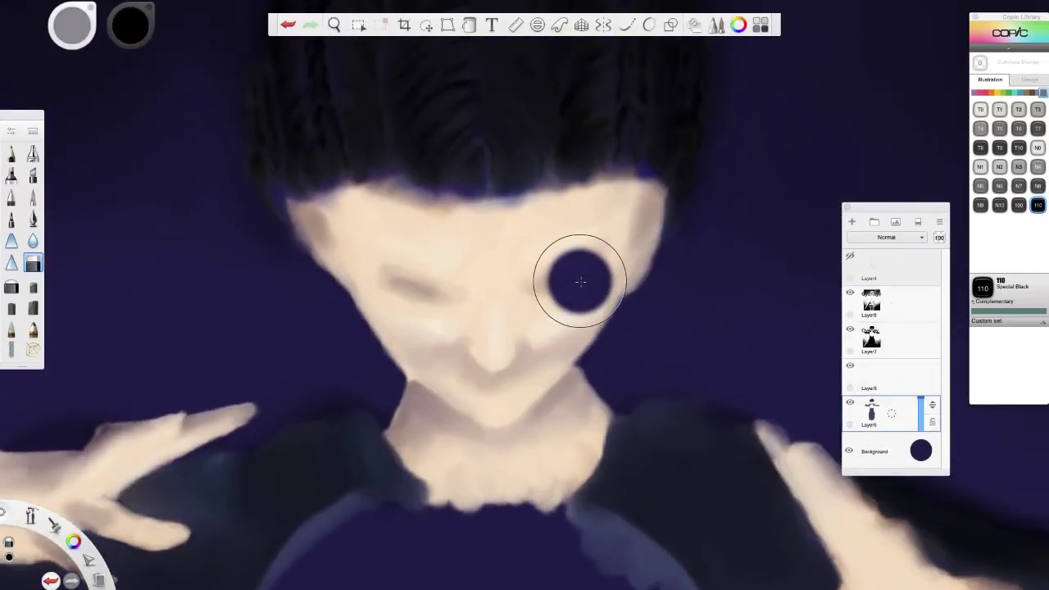
pyautogui.hotkey('ctrl', 'z')
pyautogui.click(33, 328)
pyautogui.click(1026, 91)
pyautogui.click(1018, 224)
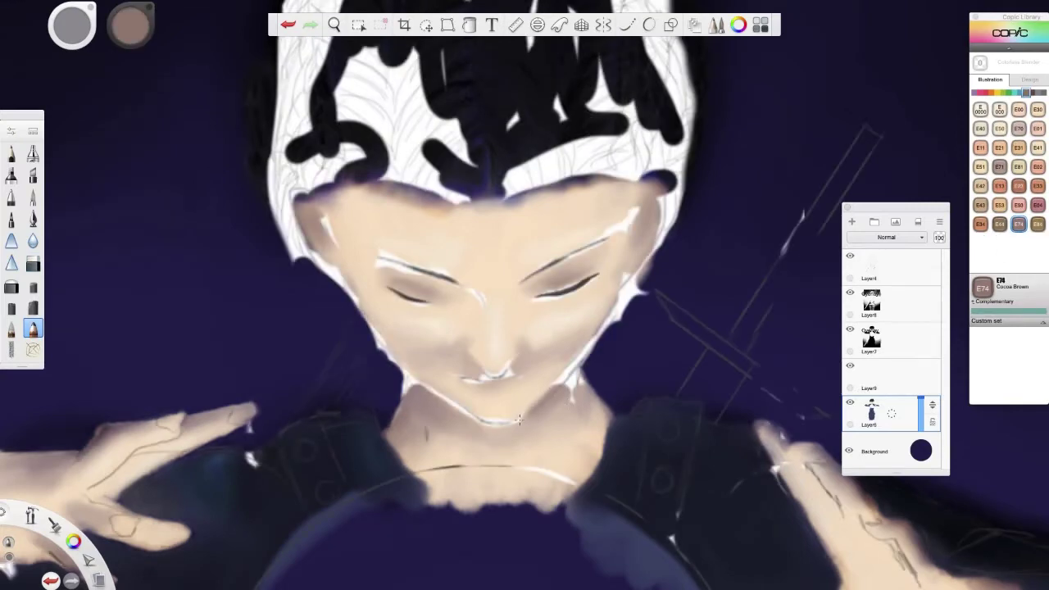
pyautogui.moveTo(519, 420); pyautogui.dragTo(485, 422)
pyautogui.moveTo(482, 368); pyautogui.dragTo(463, 349)
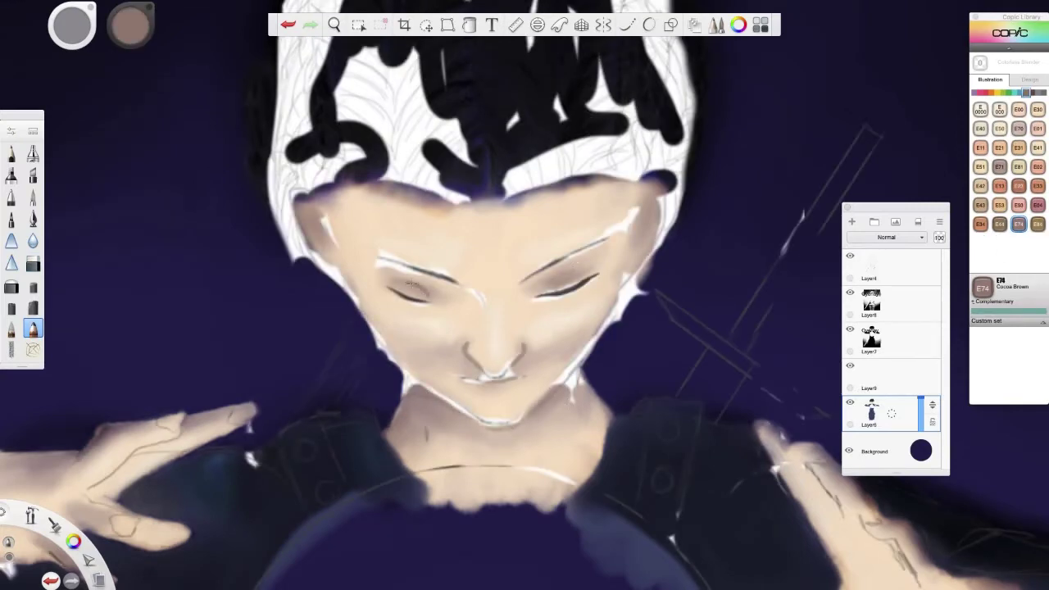
# Darken both inner ears with E74 Cocoa Brown and add E70 Ash Rose shading along the face's left-hand edge.
pyautogui.moveTo(308, 208); pyautogui.dragTo(315, 232)
pyautogui.moveTo(644, 211); pyautogui.dragTo(650, 204)
pyautogui.click(1018, 129)
pyautogui.moveTo(351, 273); pyautogui.dragTo(337, 251)
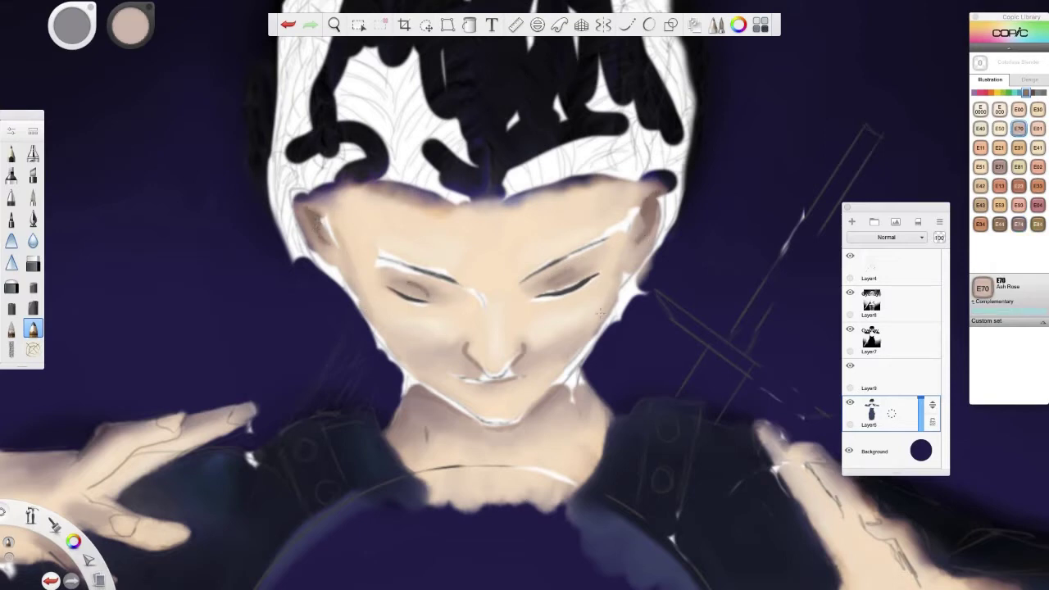
# Hide the sketch layer and blend the new ear, nose, mouth, chin and jaw shading into the skin.
pyautogui.click(850, 255)
pyautogui.click(12, 329)
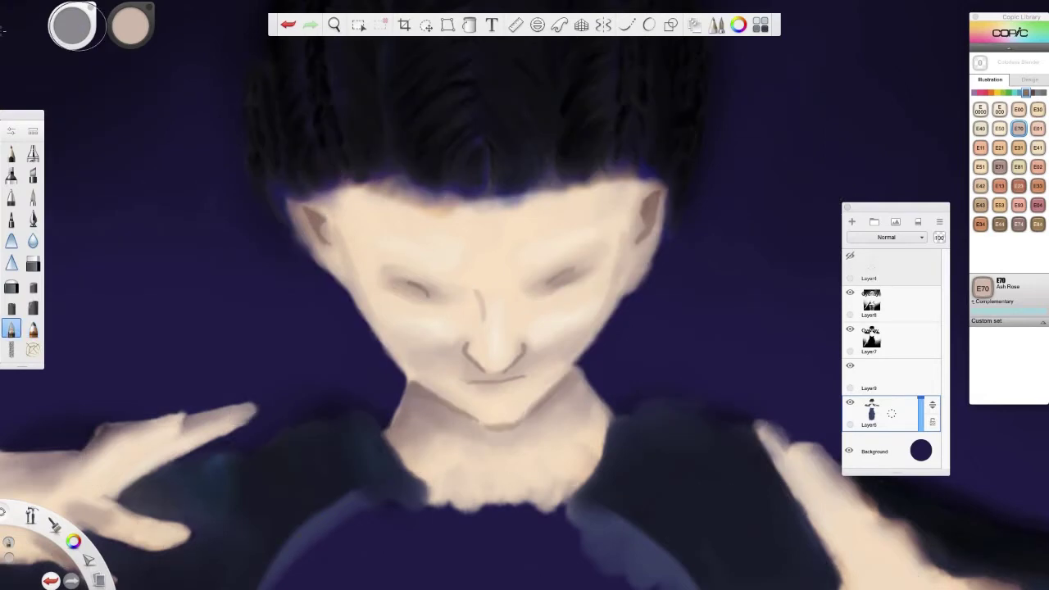
pyautogui.moveTo(72, 25); pyautogui.dragTo(72, 14)
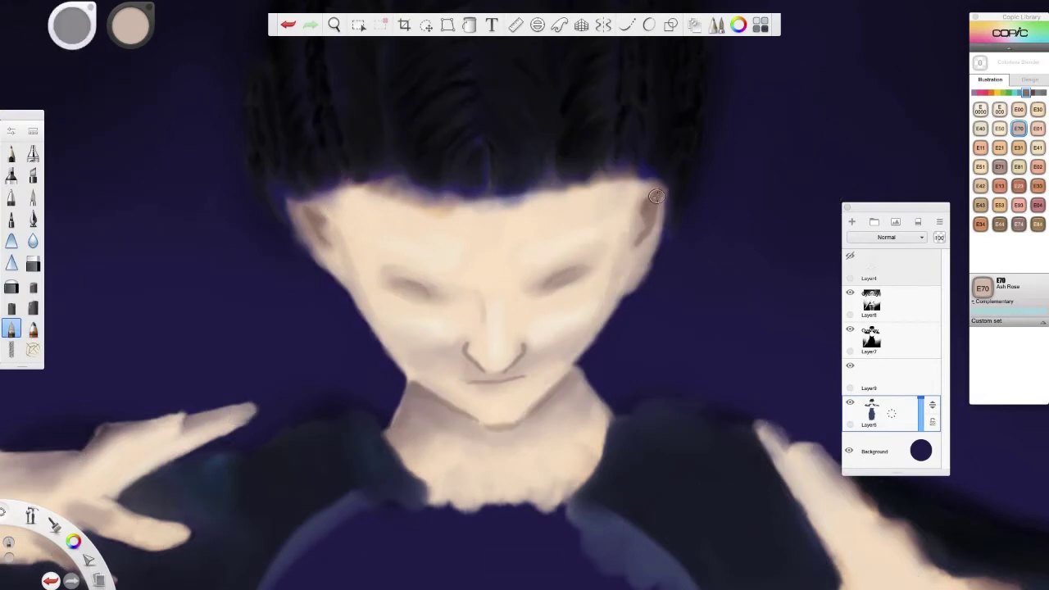
pyautogui.moveTo(657, 197); pyautogui.dragTo(657, 206)
pyautogui.moveTo(468, 347); pyautogui.dragTo(482, 366)
pyautogui.moveTo(525, 352)
pyautogui.mouseDown()
pyautogui.moveTo(499, 374)
pyautogui.moveTo(514, 382)
pyautogui.mouseUp()
pyautogui.moveTo(492, 426)
pyautogui.mouseDown()
pyautogui.moveTo(536, 417)
pyautogui.moveTo(523, 425)
pyautogui.mouseUp()
pyautogui.moveTo(409, 386)
pyautogui.mouseDown()
pyautogui.moveTo(408, 405)
pyautogui.moveTo(493, 429)
pyautogui.mouseUp()
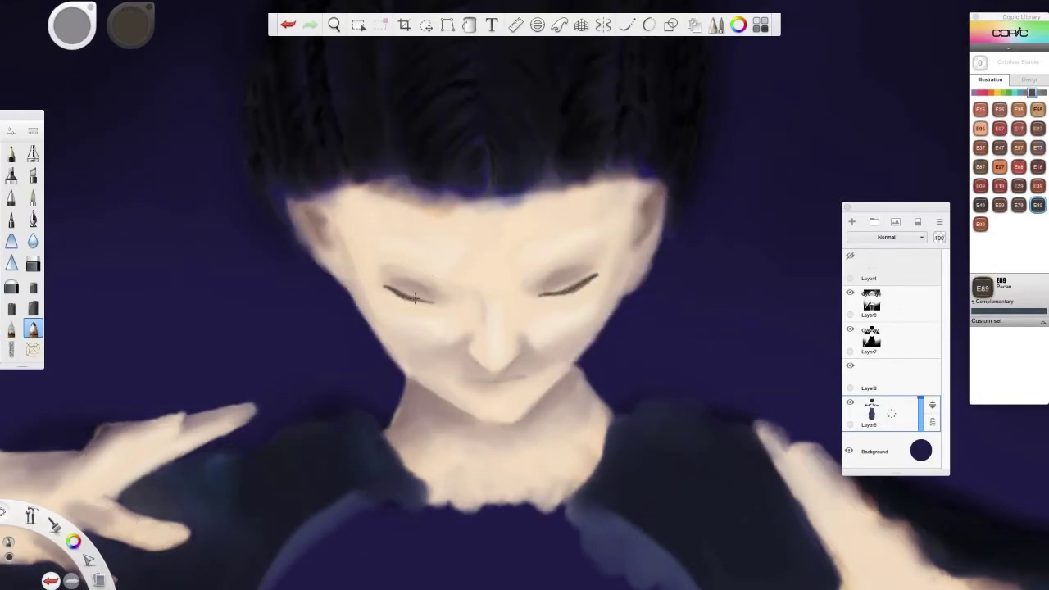
# Darken both closed-eyelid lines with Copic 100 Black on the character layer.
pyautogui.click(1043, 93)
pyautogui.click(1019, 206)
pyautogui.click(12, 155)
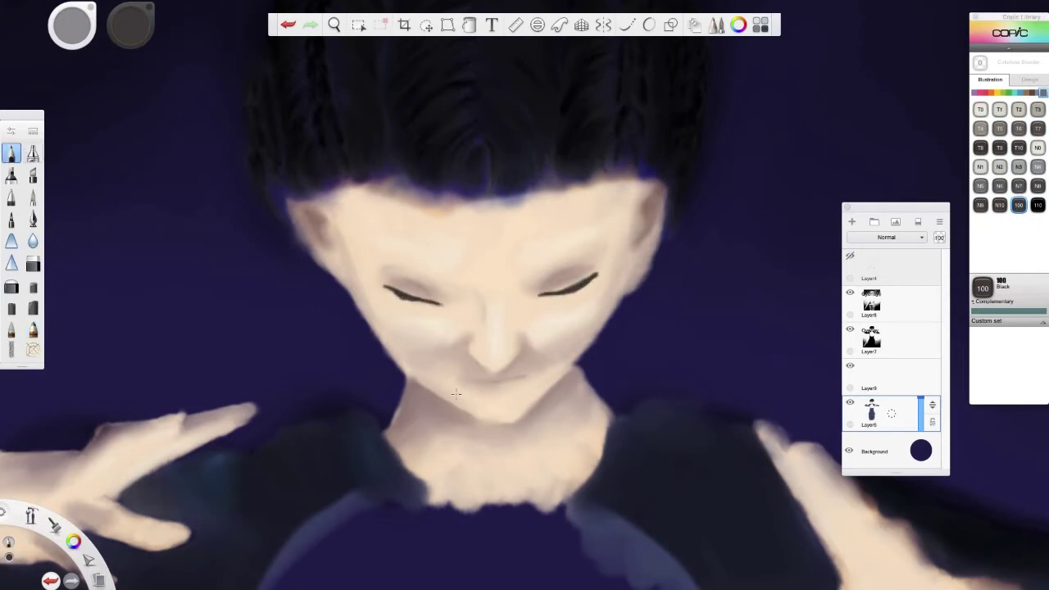
pyautogui.click(288, 25)
pyautogui.click(1038, 205)
pyautogui.moveTo(385, 287); pyautogui.dragTo(419, 299)
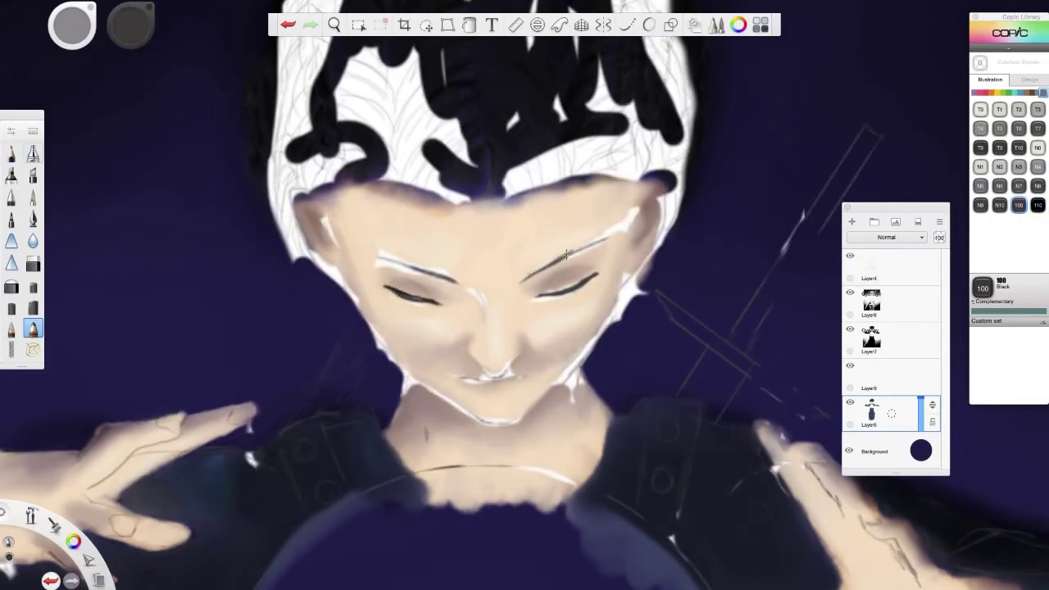
# Draw both eyebrows in Copic 100 Black following the sketch, hiding the sketch layer to check them.
pyautogui.moveTo(566, 254); pyautogui.dragTo(558, 254)
pyautogui.click(850, 256)
pyautogui.click(288, 26)
pyautogui.moveTo(427, 270); pyautogui.dragTo(389, 260)
# Darken and even out both eyebrows with Copic 110 Special Black.
pyautogui.click(1037, 206)
pyautogui.click(13, 153)
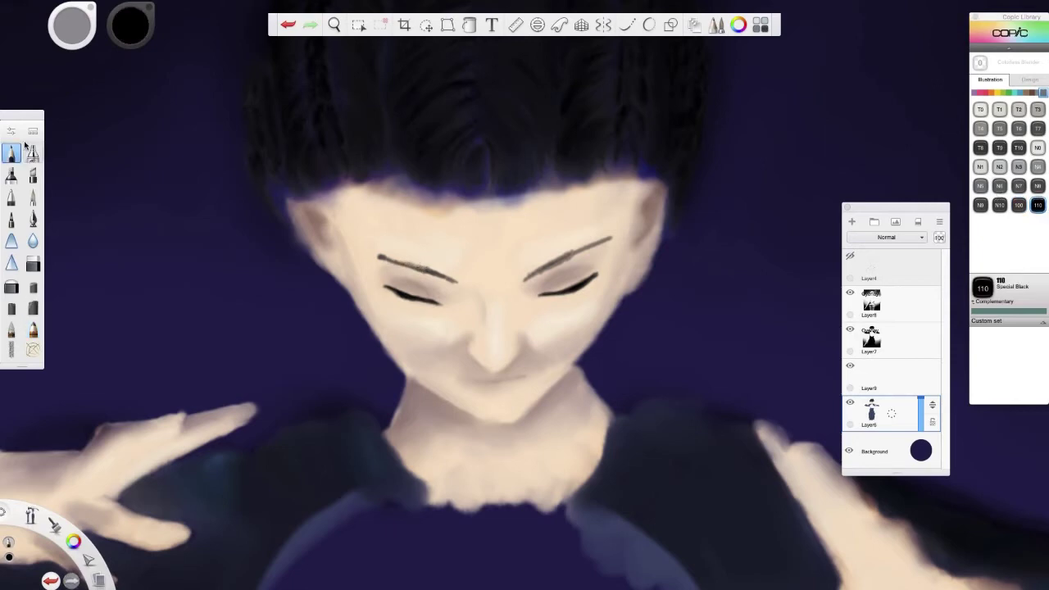
pyautogui.moveTo(524, 277); pyautogui.dragTo(613, 237)
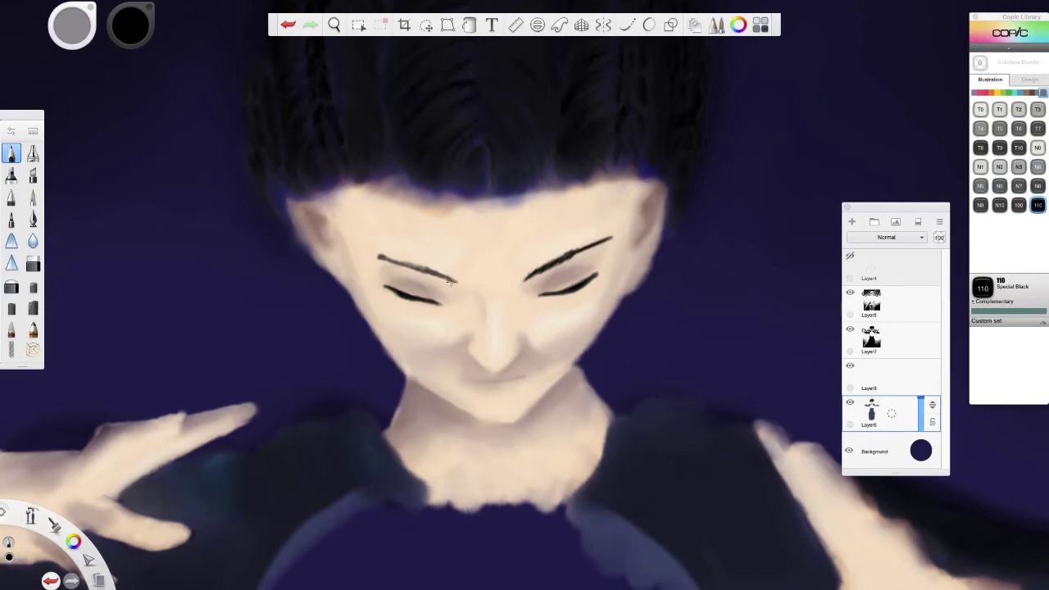
pyautogui.moveTo(408, 263); pyautogui.dragTo(380, 256)
pyautogui.moveTo(572, 253); pyautogui.dragTo(609, 239)
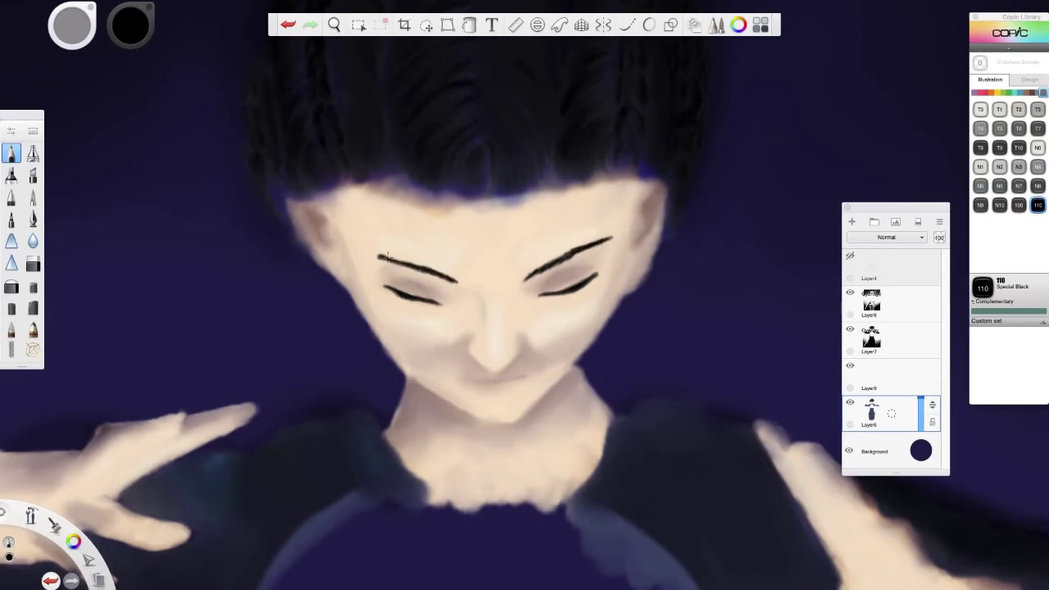
pyautogui.click(287, 26)
pyautogui.moveTo(423, 268)
pyautogui.mouseDown()
pyautogui.moveTo(382, 257)
pyautogui.moveTo(393, 259)
pyautogui.mouseUp()
# Paint the lips with Copic R12 Light Tea Rose and define them with R22 Light Prawn.
pyautogui.click(983, 91)
pyautogui.click(1018, 147)
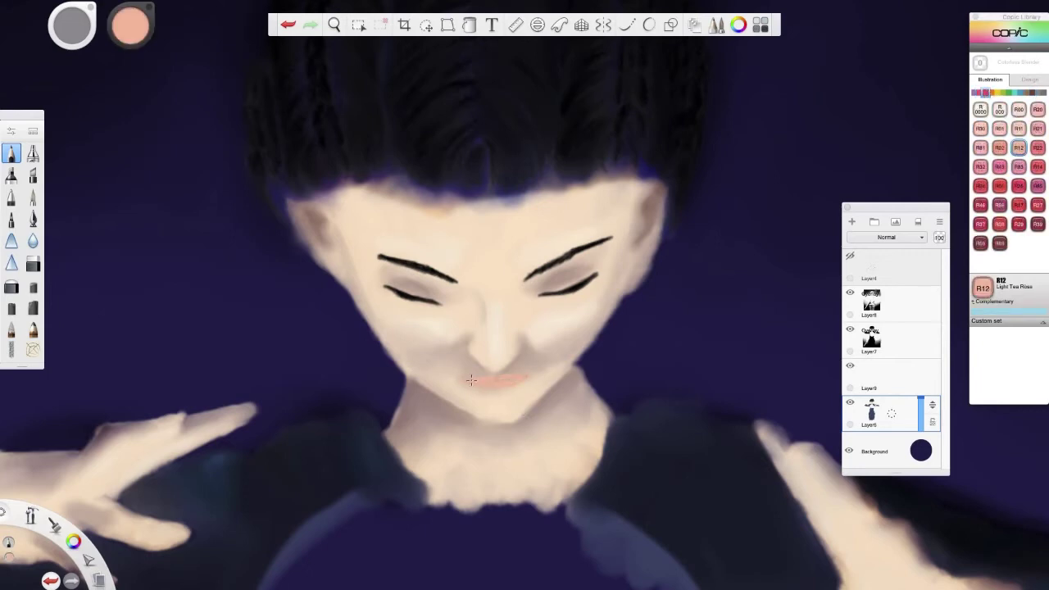
pyautogui.click(1038, 148)
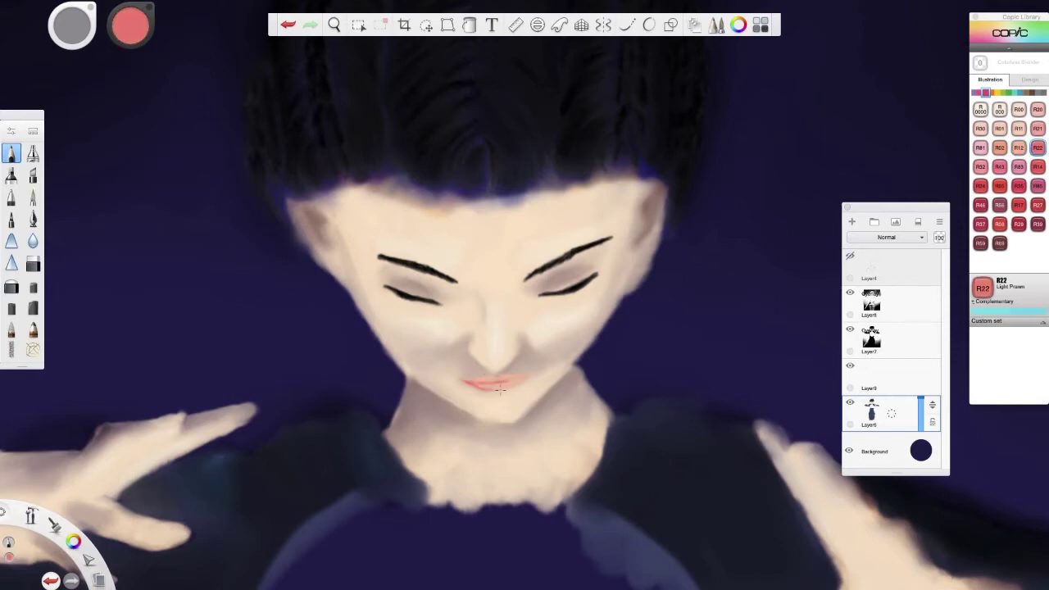
pyautogui.scroll(5, 500, 390)
pyautogui.moveTo(480, 352); pyautogui.dragTo(529, 332)
pyautogui.moveTo(536, 325); pyautogui.dragTo(485, 337)
pyautogui.moveTo(415, 335); pyautogui.dragTo(508, 321)
# Add R56 Currant shading and R00 Pinkish White highlights to the lips and blend them.
pyautogui.click(1000, 167)
pyautogui.moveTo(434, 343)
pyautogui.mouseDown()
pyautogui.moveTo(497, 344)
pyautogui.moveTo(496, 331)
pyautogui.moveTo(417, 338)
pyautogui.mouseUp()
pyautogui.click(1038, 167)
pyautogui.click(1000, 205)
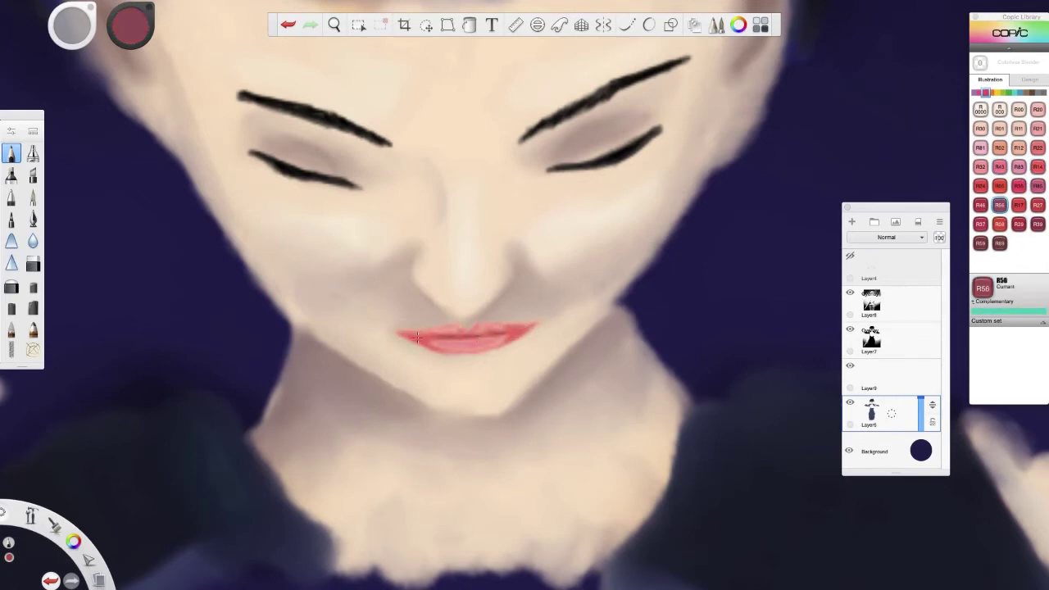
pyautogui.keyDown('alt'); pyautogui.click(429, 422); pyautogui.keyUp('alt')
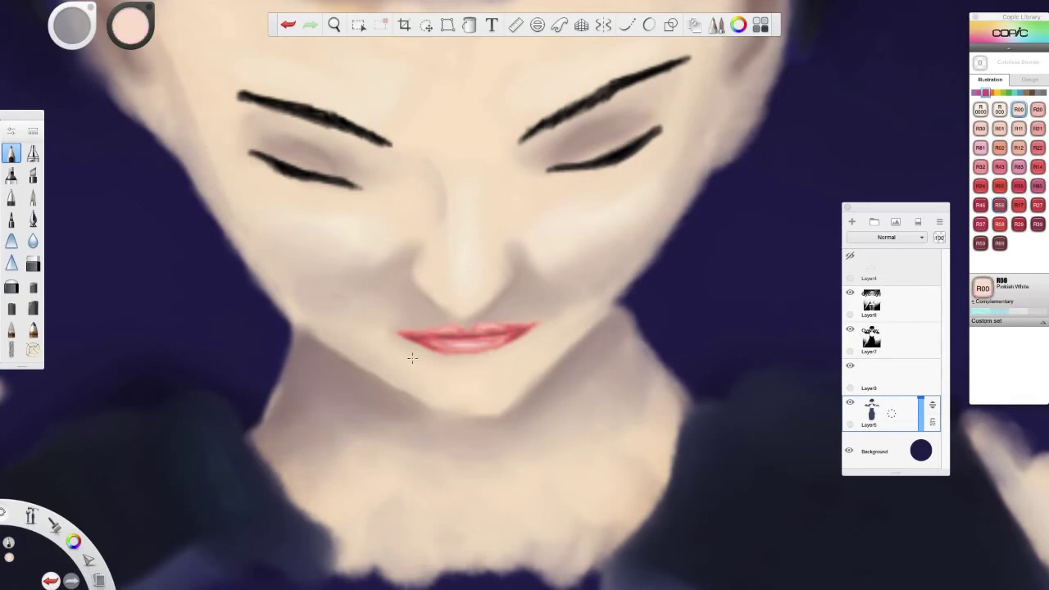
pyautogui.click(11, 330)
pyautogui.moveTo(437, 343); pyautogui.dragTo(512, 331)
# Accent the lips with R59 Cardinal shadows and R000 Cherry White highlights, blended into the lip colour.
pyautogui.click(11, 153)
pyautogui.click(981, 243)
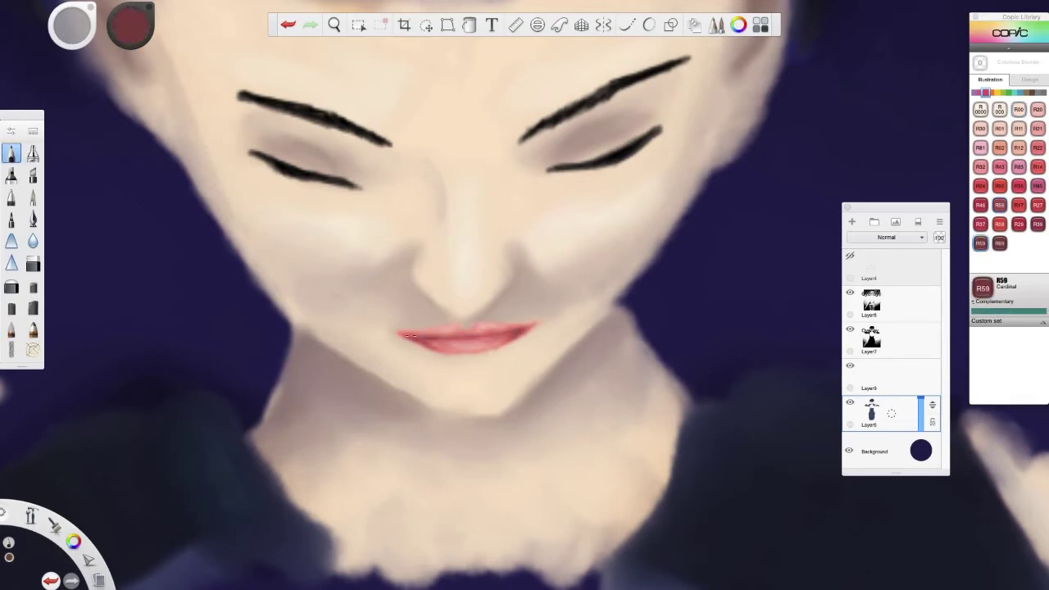
pyautogui.keyDown('alt'); pyautogui.click(381, 448); pyautogui.keyUp('alt')
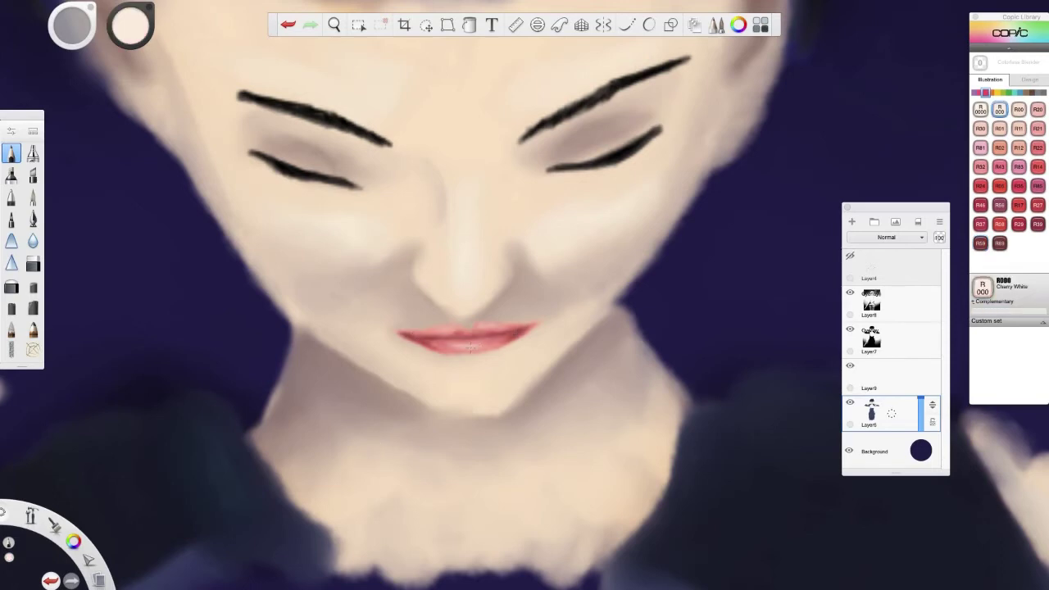
pyautogui.click(12, 330)
pyautogui.moveTo(459, 331)
pyautogui.mouseDown()
pyautogui.moveTo(419, 336)
pyautogui.moveTo(509, 349)
pyautogui.mouseUp()
# Shade the sides of the nose and the inner ears with E74 Cocoa Brown, blended into the skin.
pyautogui.press('space')
pyautogui.moveTo(443, 157)
pyautogui.mouseDown()
pyautogui.moveTo(335, 267)
pyautogui.moveTo(360, 386)
pyautogui.mouseUp()
pyautogui.click(11, 154)
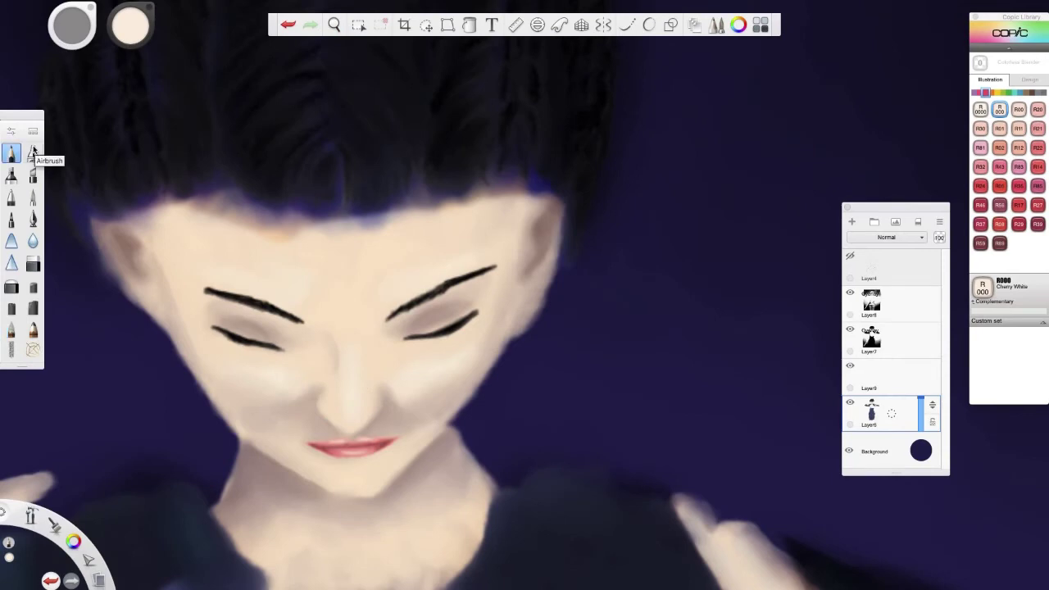
pyautogui.click(1026, 92)
pyautogui.click(1019, 224)
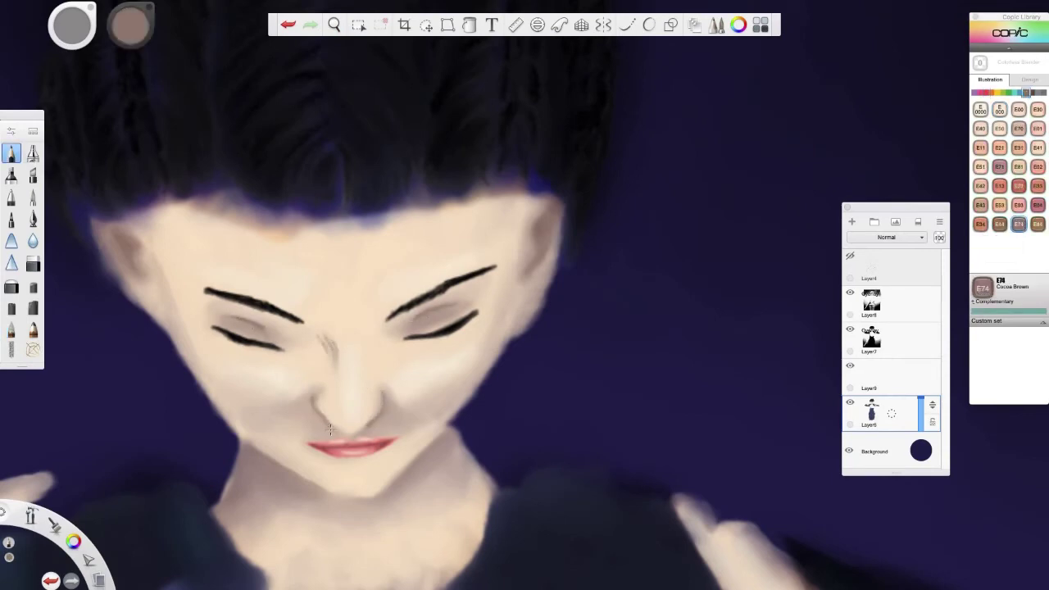
pyautogui.moveTo(132, 236); pyautogui.dragTo(127, 256)
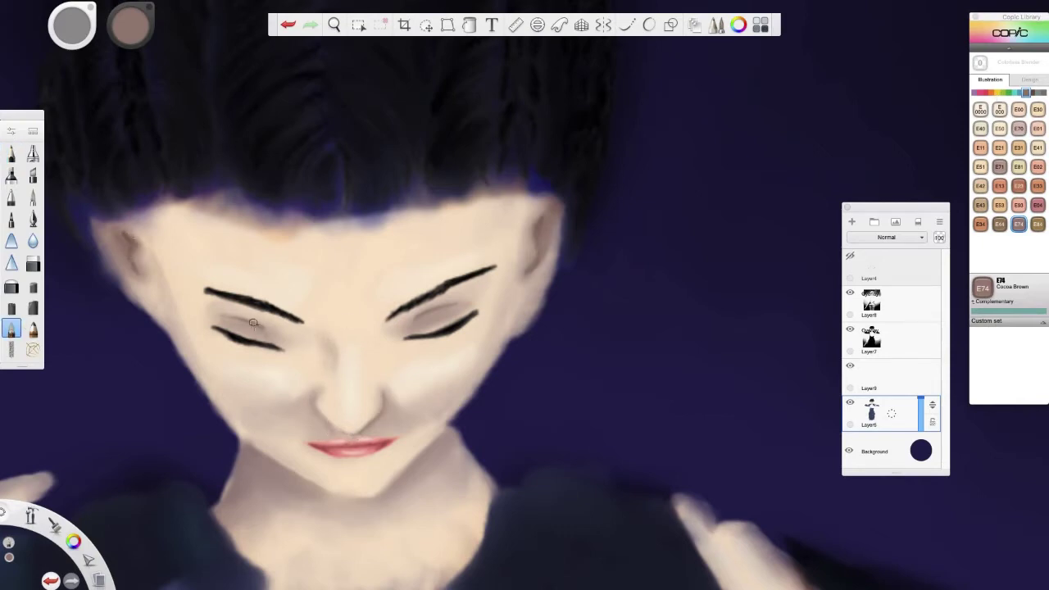
# Paint dark E89 Pecan shadows on the neck beneath the jawline and inside both ears.
pyautogui.click(1032, 93)
pyautogui.click(1037, 205)
pyautogui.click(11, 153)
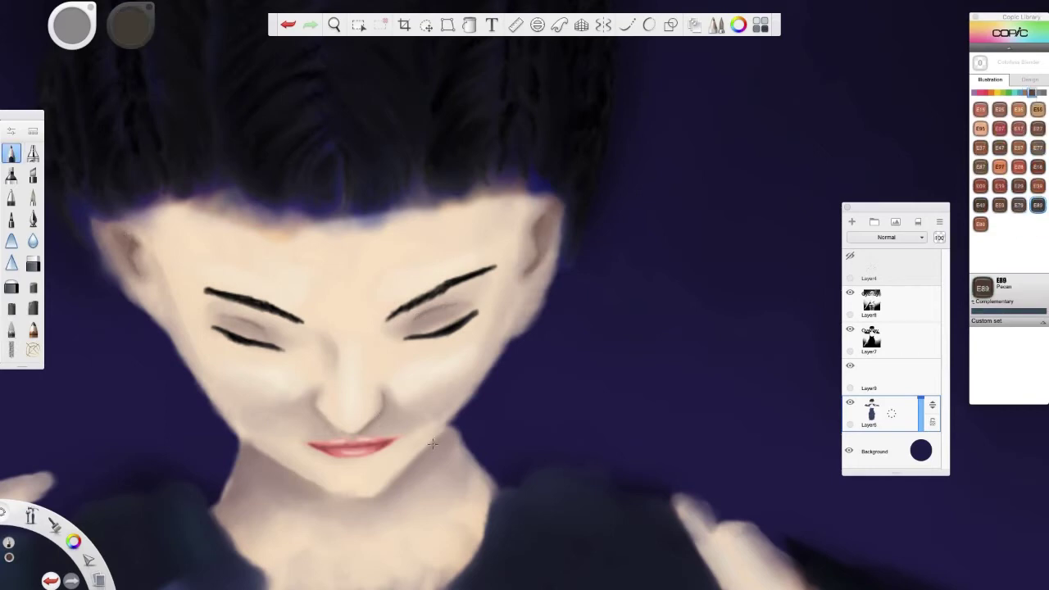
pyautogui.moveTo(445, 434)
pyautogui.mouseDown()
pyautogui.moveTo(386, 493)
pyautogui.moveTo(465, 455)
pyautogui.moveTo(378, 498)
pyautogui.moveTo(334, 497)
pyautogui.mouseUp()
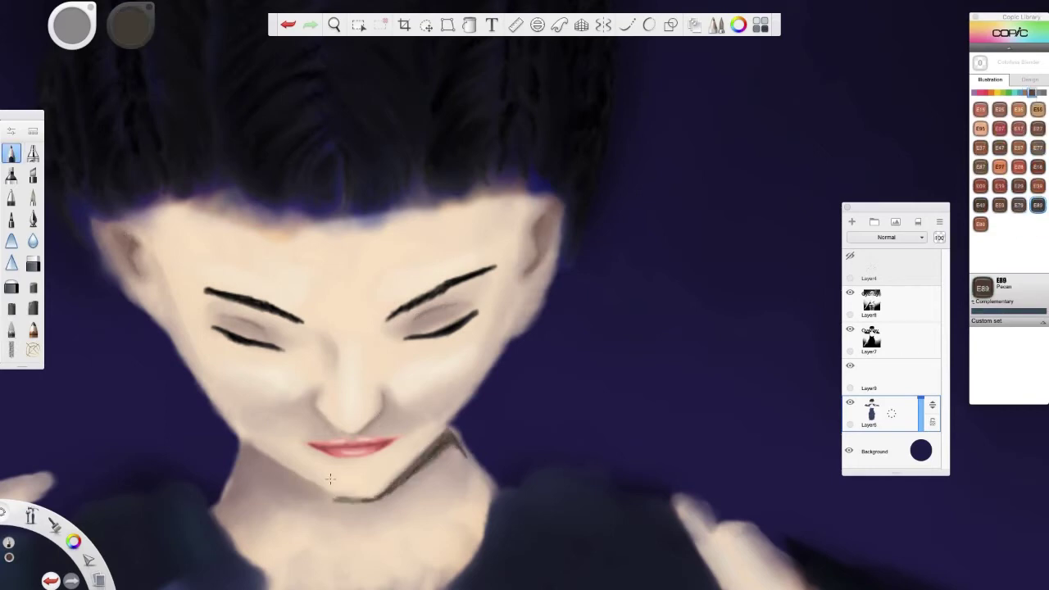
pyautogui.moveTo(252, 448)
pyautogui.mouseDown()
pyautogui.moveTo(338, 498)
pyautogui.moveTo(251, 462)
pyautogui.moveTo(244, 443)
pyautogui.moveTo(223, 502)
pyautogui.moveTo(307, 492)
pyautogui.mouseUp()
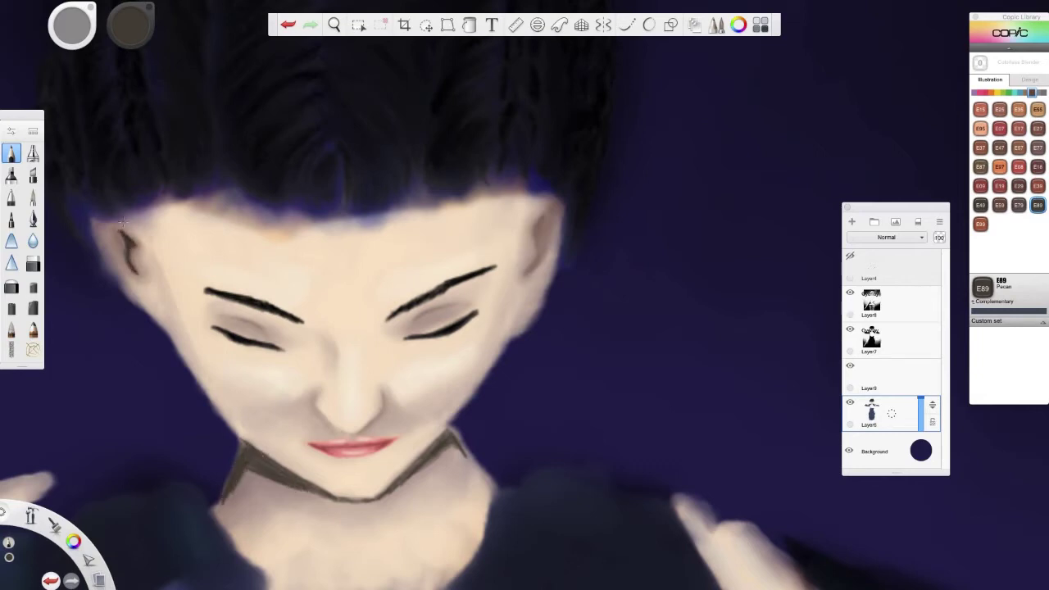
pyautogui.moveTo(539, 220); pyautogui.dragTo(530, 270)
# Blend the dark ear and neck shadows into the surrounding skin, adjusting the brush size for the neck.
pyautogui.press('e')
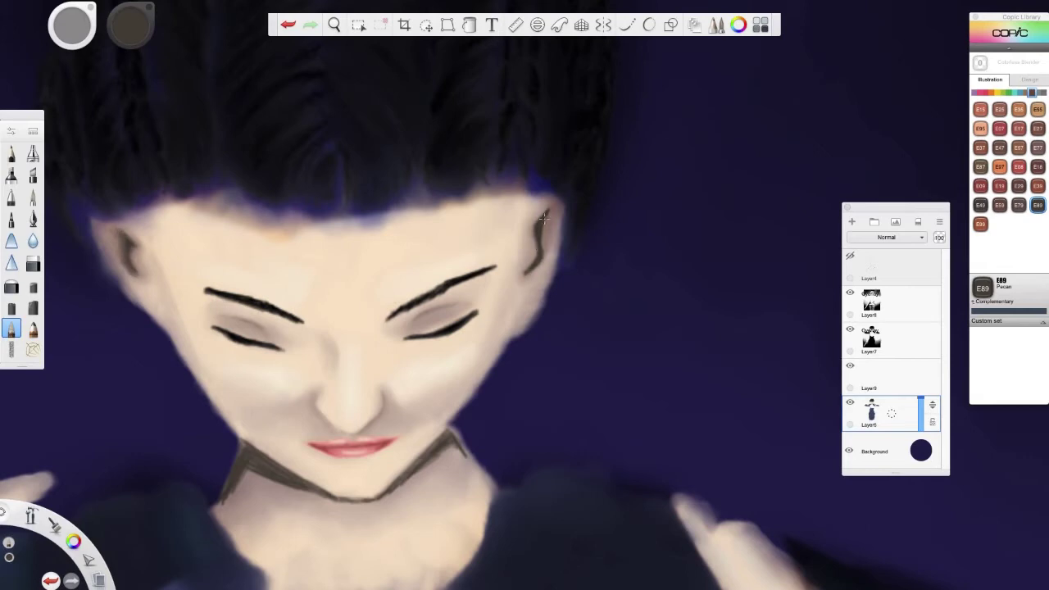
pyautogui.moveTo(542, 220)
pyautogui.mouseDown()
pyautogui.moveTo(541, 255)
pyautogui.moveTo(552, 226)
pyautogui.mouseUp()
pyautogui.moveTo(399, 489)
pyautogui.mouseDown()
pyautogui.moveTo(447, 454)
pyautogui.moveTo(446, 443)
pyautogui.moveTo(391, 491)
pyautogui.moveTo(453, 467)
pyautogui.moveTo(480, 475)
pyautogui.moveTo(431, 471)
pyautogui.moveTo(459, 484)
pyautogui.moveTo(326, 500)
pyautogui.mouseUp()
pyautogui.moveTo(244, 452)
pyautogui.mouseDown()
pyautogui.moveTo(278, 479)
pyautogui.moveTo(223, 502)
pyautogui.moveTo(239, 426)
pyautogui.moveTo(308, 491)
pyautogui.moveTo(236, 502)
pyautogui.moveTo(282, 505)
pyautogui.mouseUp()
pyautogui.moveTo(72, 24); pyautogui.dragTo(85, 35)
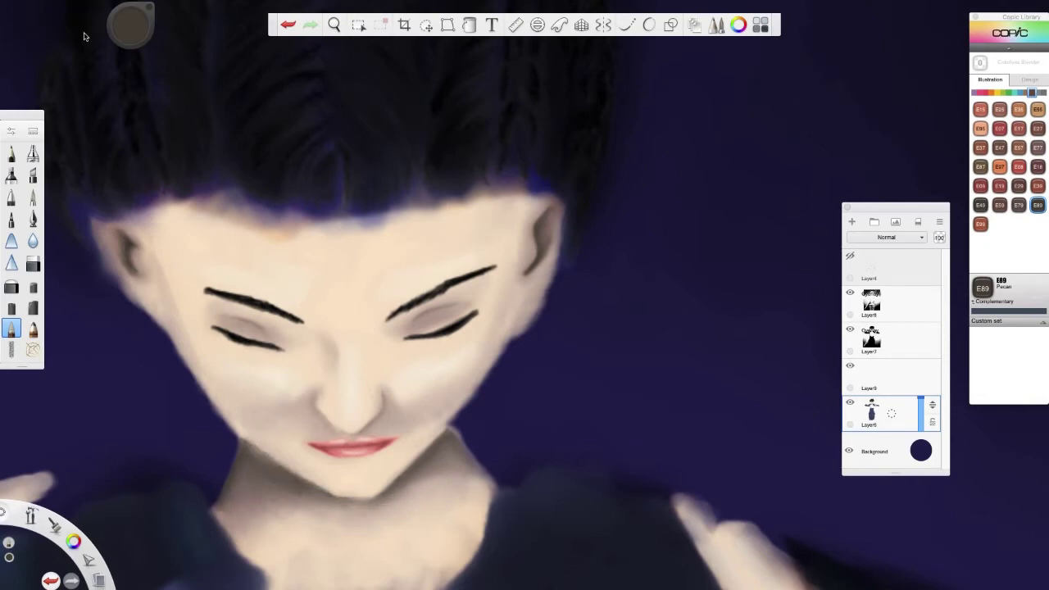
pyautogui.moveTo(237, 497)
pyautogui.mouseDown()
pyautogui.moveTo(249, 511)
pyautogui.moveTo(276, 499)
pyautogui.moveTo(365, 538)
pyautogui.moveTo(431, 493)
pyautogui.mouseUp()
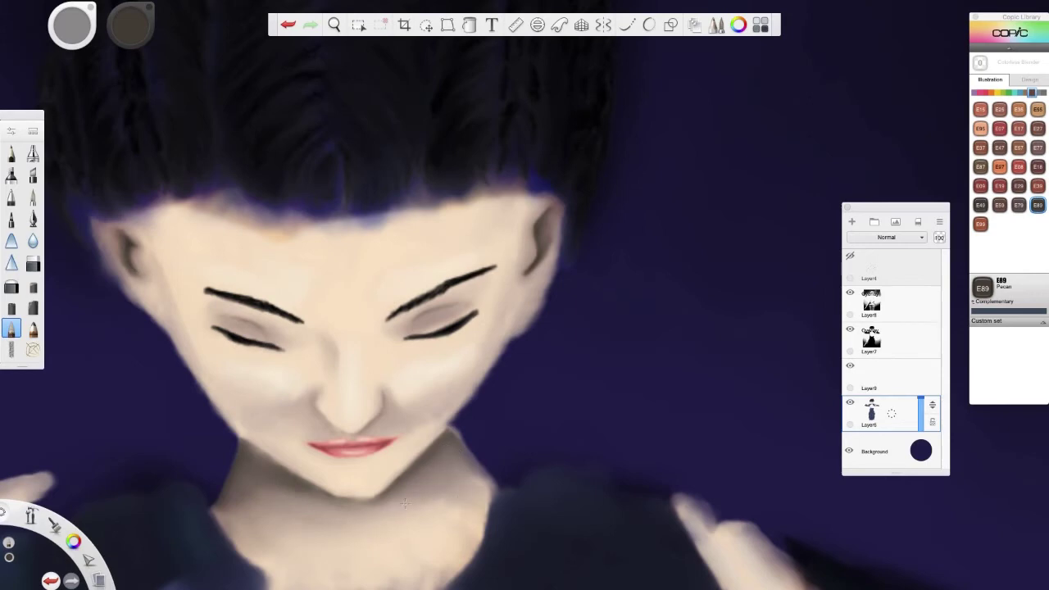
# Add E0000 Floral White highlights to both cheeks and blend them into the face.
pyautogui.click(1026, 93)
pyautogui.click(980, 110)
pyautogui.click(34, 306)
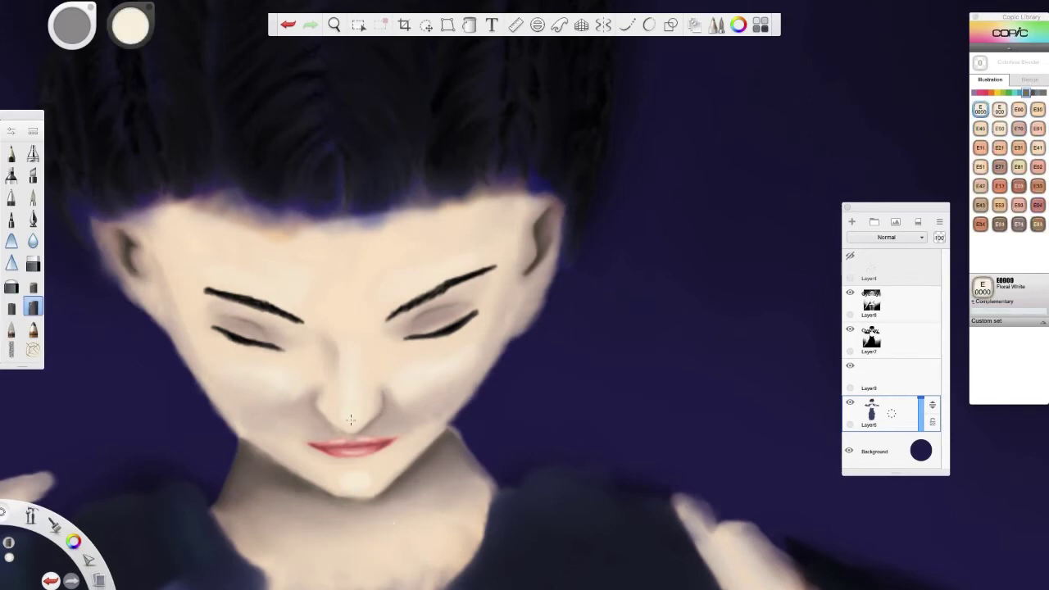
pyautogui.moveTo(411, 378)
pyautogui.mouseDown()
pyautogui.moveTo(283, 381)
pyautogui.moveTo(247, 370)
pyautogui.mouseUp()
pyautogui.click(12, 329)
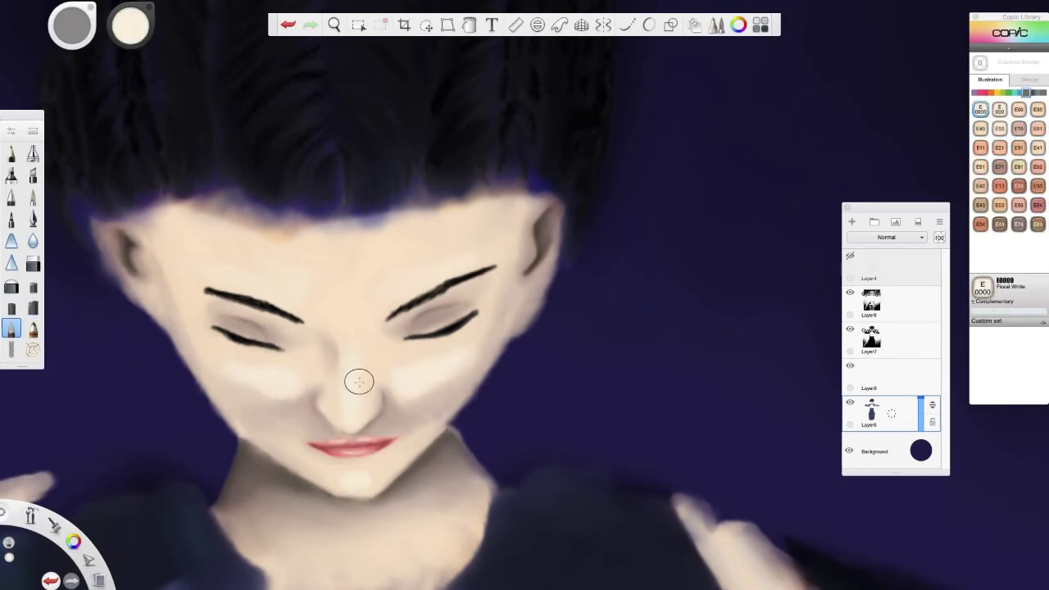
pyautogui.moveTo(401, 390)
pyautogui.mouseDown()
pyautogui.moveTo(461, 357)
pyautogui.moveTo(413, 391)
pyautogui.mouseUp()
pyautogui.moveTo(300, 372); pyautogui.dragTo(272, 392)
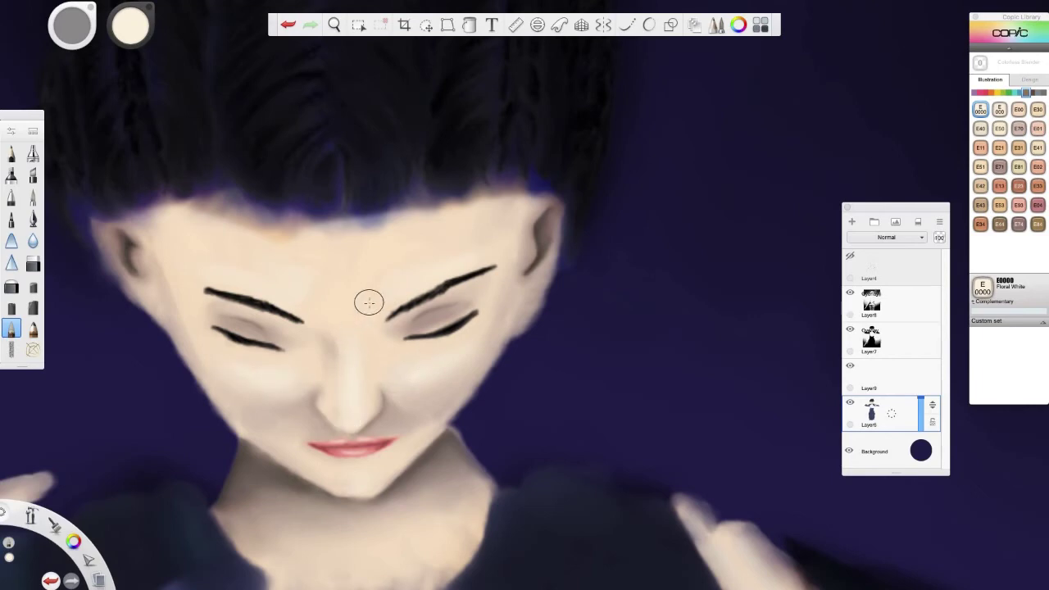
# Show the sketch layer and shade the fingers and palm folds of the picture's right-hand hand with E70 Ash Rose.
pyautogui.press('space')
pyautogui.moveTo(369, 302)
pyautogui.mouseDown()
pyautogui.moveTo(398, 450)
pyautogui.moveTo(528, 460)
pyautogui.mouseUp()
pyautogui.click(850, 256)
pyautogui.click(11, 154)
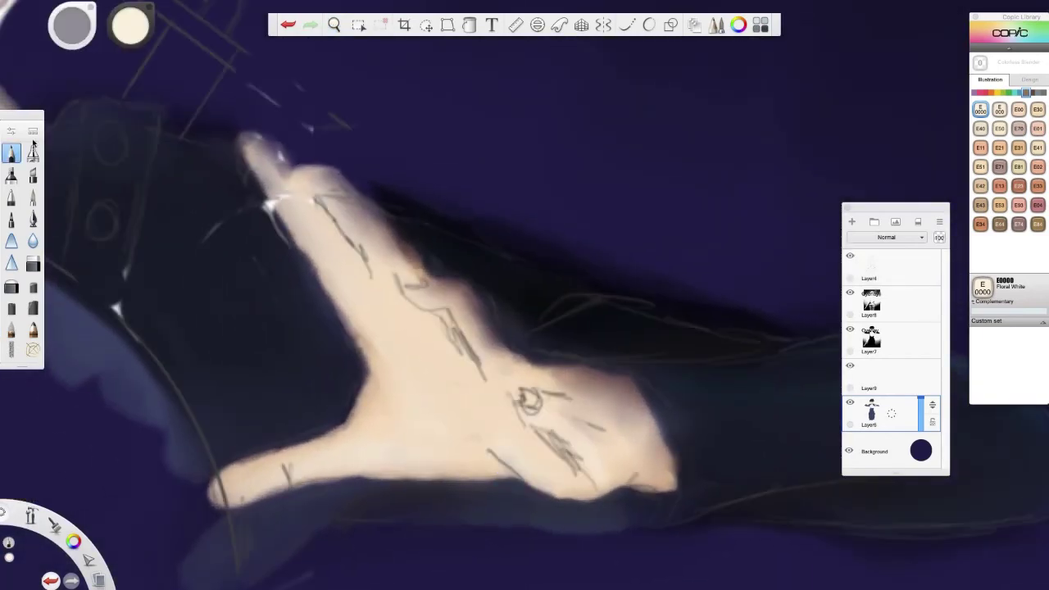
pyautogui.click(1018, 129)
pyautogui.moveTo(601, 437); pyautogui.dragTo(544, 398)
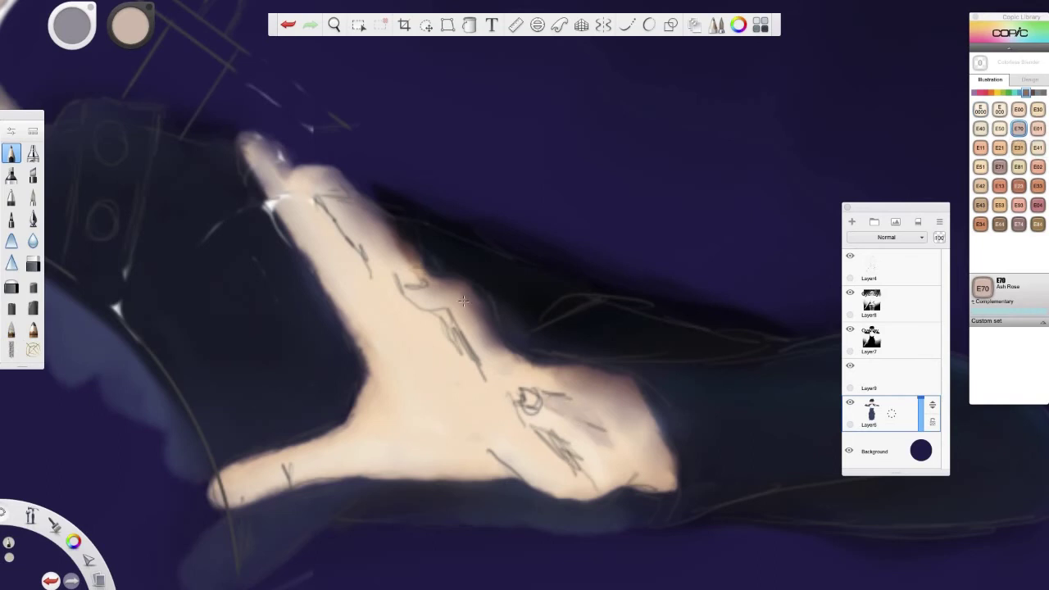
pyautogui.moveTo(463, 301)
pyautogui.mouseDown()
pyautogui.moveTo(492, 343)
pyautogui.moveTo(471, 299)
pyautogui.moveTo(493, 315)
pyautogui.moveTo(443, 282)
pyautogui.moveTo(463, 285)
pyautogui.moveTo(470, 309)
pyautogui.mouseUp()
pyautogui.moveTo(425, 264); pyautogui.dragTo(345, 182)
pyautogui.moveTo(279, 155); pyautogui.dragTo(261, 140)
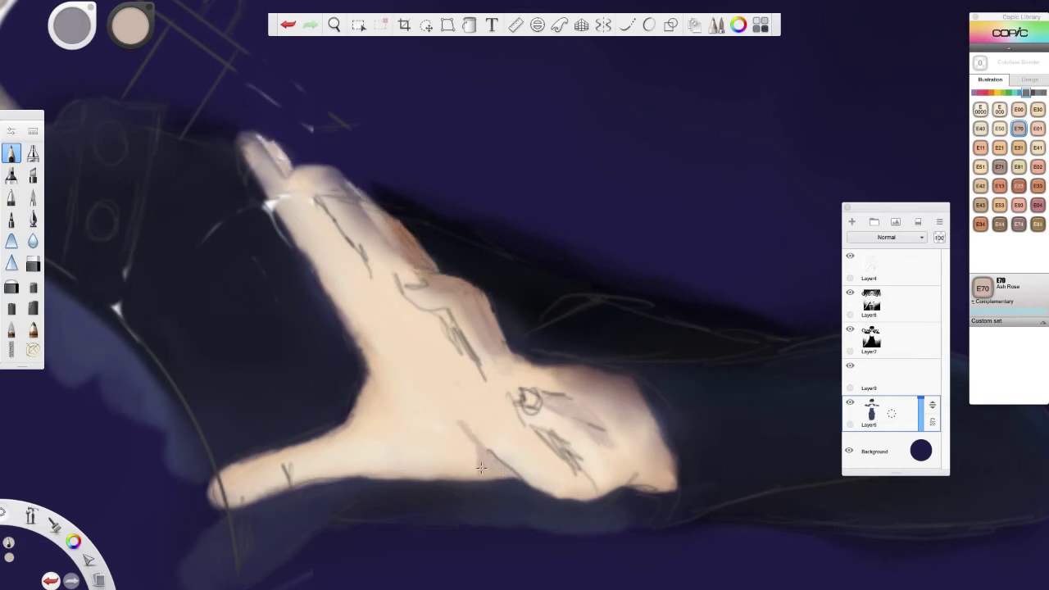
pyautogui.moveTo(324, 212); pyautogui.dragTo(367, 276)
pyautogui.moveTo(445, 319); pyautogui.dragTo(481, 370)
# Hide the sketch layer and blend the Ash Rose shading into the hand's palm and fingers.
pyautogui.click(850, 256)
pyautogui.click(12, 330)
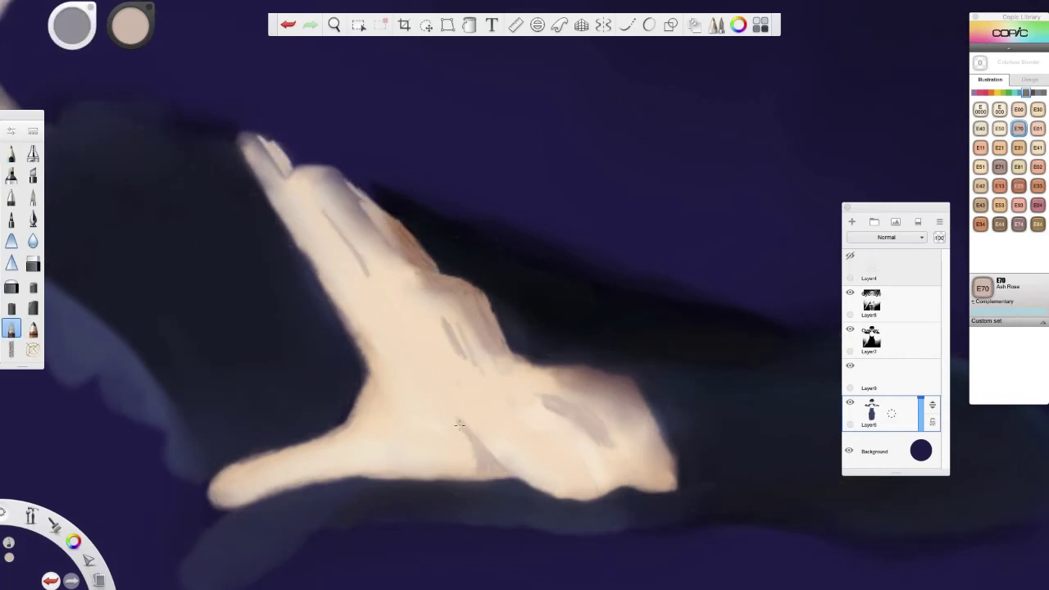
pyautogui.moveTo(557, 401); pyautogui.dragTo(539, 405)
pyautogui.moveTo(510, 357)
pyautogui.mouseDown()
pyautogui.moveTo(477, 289)
pyautogui.moveTo(439, 277)
pyautogui.moveTo(379, 207)
pyautogui.mouseUp()
pyautogui.moveTo(289, 173)
pyautogui.mouseDown()
pyautogui.moveTo(265, 141)
pyautogui.moveTo(283, 169)
pyautogui.mouseUp()
# Show the sketch layer and deepen the hand's palm folds and outer finger edges with E71 Champagne.
pyautogui.click(997, 167)
pyautogui.click(849, 255)
pyautogui.click(12, 153)
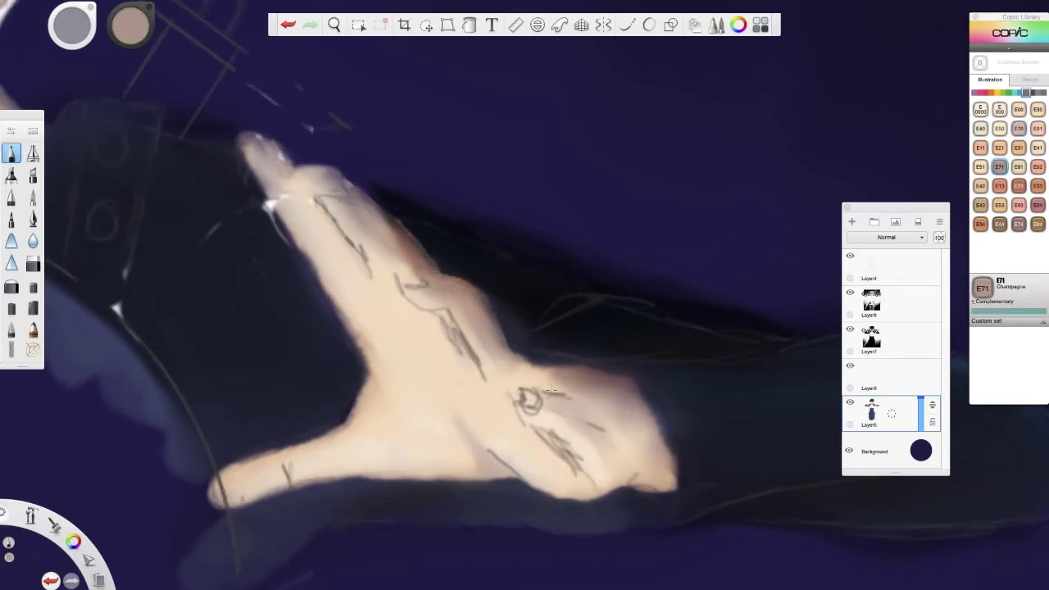
pyautogui.moveTo(548, 396)
pyautogui.mouseDown()
pyautogui.moveTo(588, 423)
pyautogui.moveTo(578, 467)
pyautogui.mouseUp()
pyautogui.moveTo(541, 436); pyautogui.dragTo(582, 472)
pyautogui.moveTo(441, 312); pyautogui.dragTo(463, 344)
pyautogui.moveTo(485, 310)
pyautogui.mouseDown()
pyautogui.moveTo(455, 379)
pyautogui.moveTo(473, 293)
pyautogui.moveTo(384, 224)
pyautogui.mouseUp()
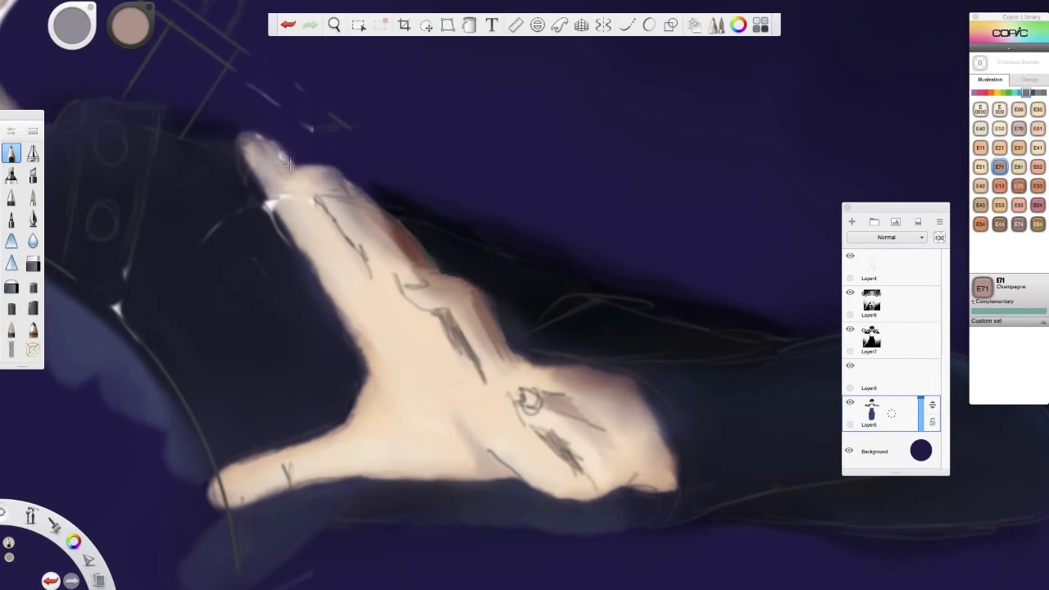
pyautogui.moveTo(493, 452); pyautogui.dragTo(513, 477)
# Hide the sketch layer and blend the Champagne shading across the palm, fingers and fingertip.
pyautogui.click(12, 330)
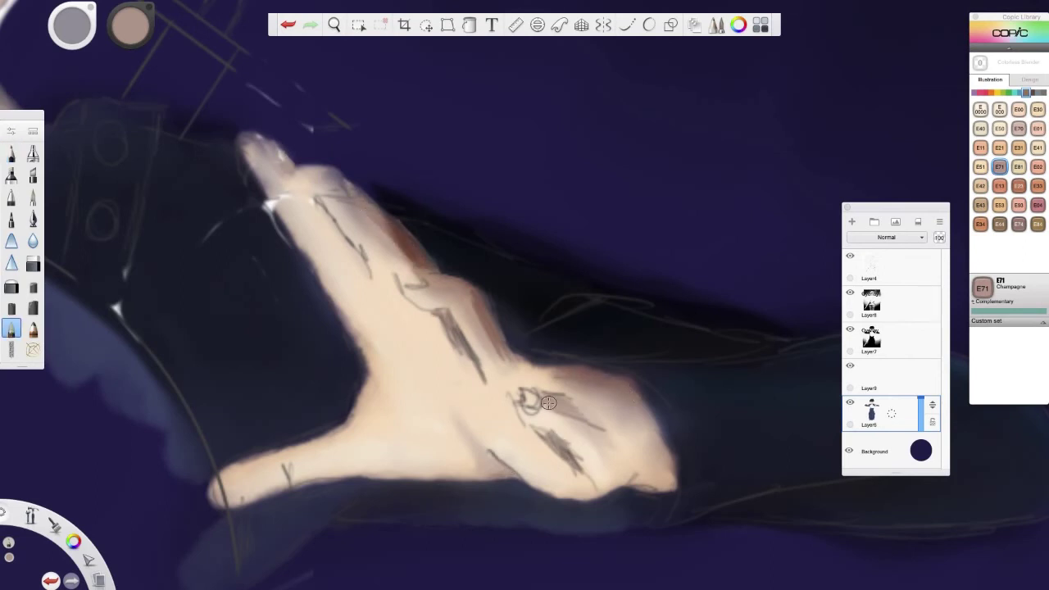
pyautogui.click(850, 255)
pyautogui.moveTo(541, 437); pyautogui.dragTo(579, 472)
pyautogui.moveTo(580, 413); pyautogui.dragTo(548, 415)
pyautogui.moveTo(551, 376); pyautogui.dragTo(600, 372)
pyautogui.moveTo(442, 314)
pyautogui.mouseDown()
pyautogui.moveTo(473, 361)
pyautogui.moveTo(514, 383)
pyautogui.mouseUp()
pyautogui.moveTo(426, 257); pyautogui.dragTo(395, 219)
pyautogui.moveTo(290, 167); pyautogui.dragTo(267, 143)
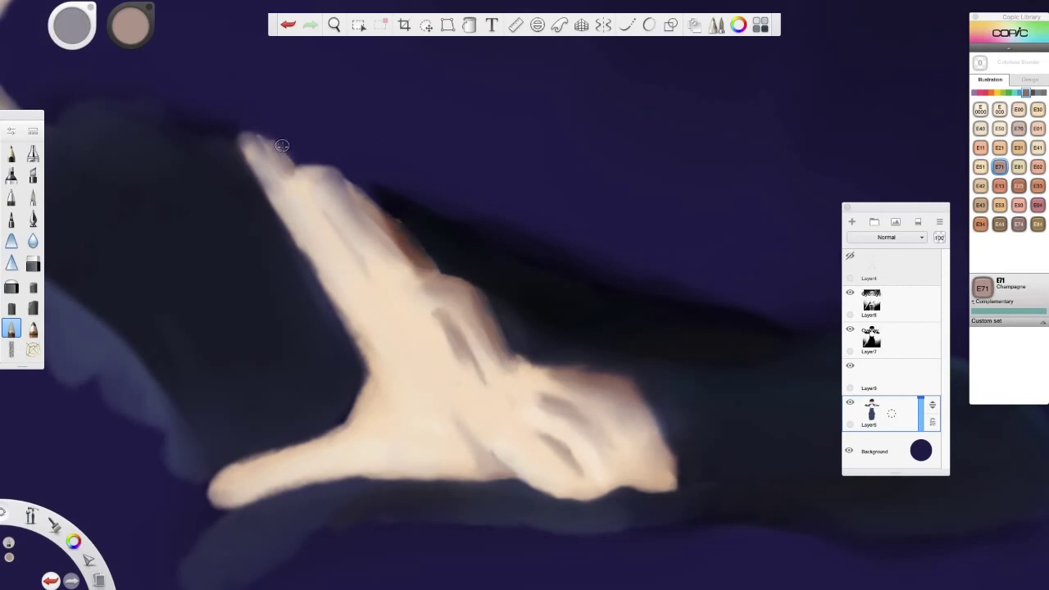
# Draw the finger separations, fingertip contours and palm creases in E71 Champagne, toggling the sketch layer as a guide.
pyautogui.click(849, 255)
pyautogui.click(12, 153)
pyautogui.moveTo(321, 205)
pyautogui.mouseDown()
pyautogui.moveTo(369, 277)
pyautogui.moveTo(286, 173)
pyautogui.moveTo(341, 236)
pyautogui.mouseUp()
pyautogui.moveTo(394, 276)
pyautogui.mouseDown()
pyautogui.moveTo(411, 305)
pyautogui.moveTo(448, 322)
pyautogui.mouseUp()
pyautogui.moveTo(436, 311); pyautogui.dragTo(449, 338)
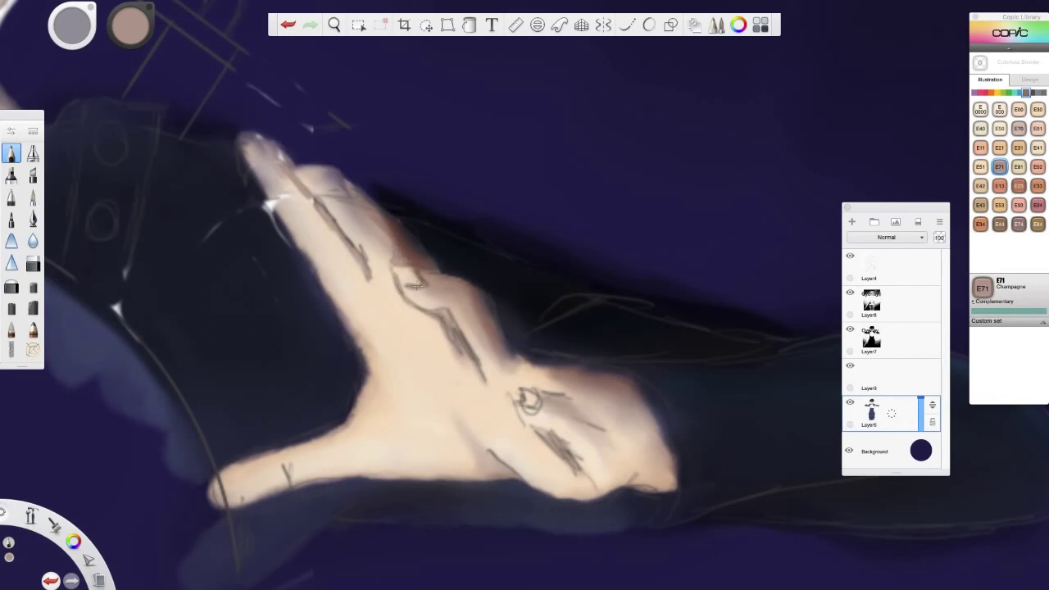
pyautogui.click(849, 254)
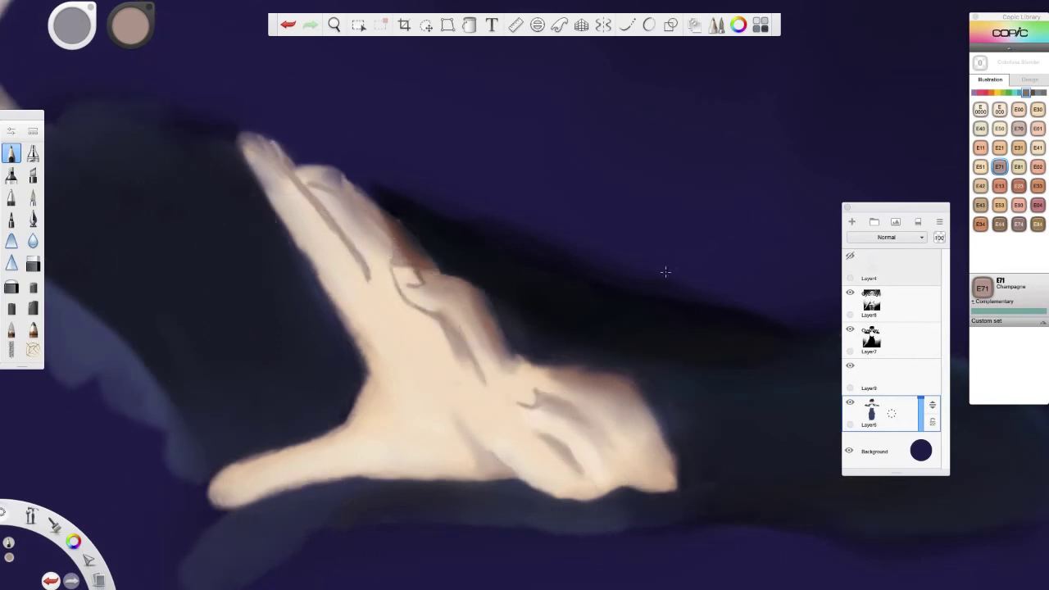
pyautogui.click(849, 255)
pyautogui.click(849, 255)
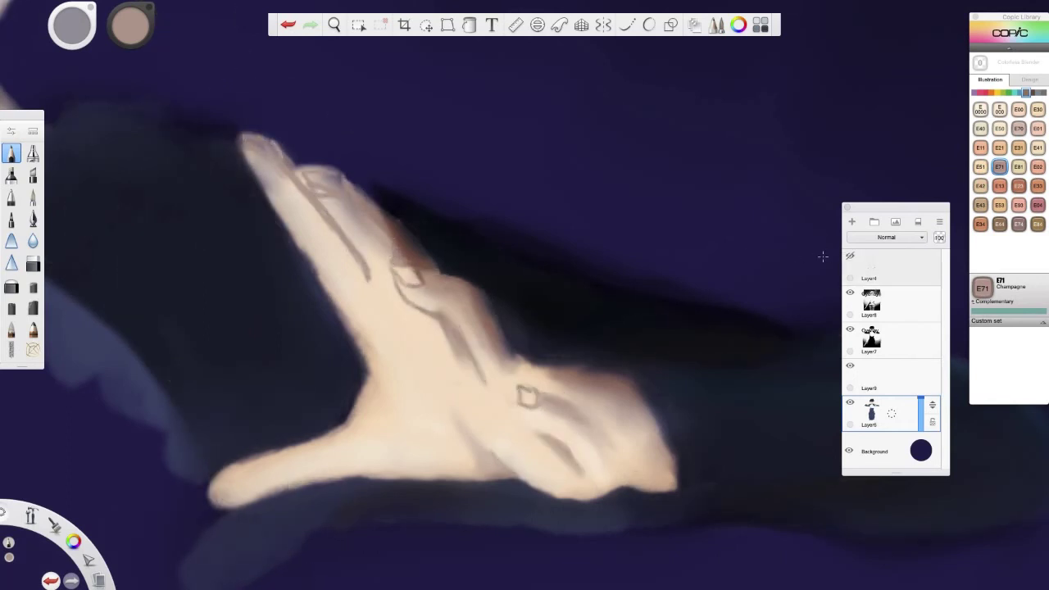
# Blend the E71 Champagne finger separations and fingertip contours into the surrounding skin of the upper fingers.
pyautogui.click(11, 328)
pyautogui.moveTo(335, 194); pyautogui.dragTo(462, 364)
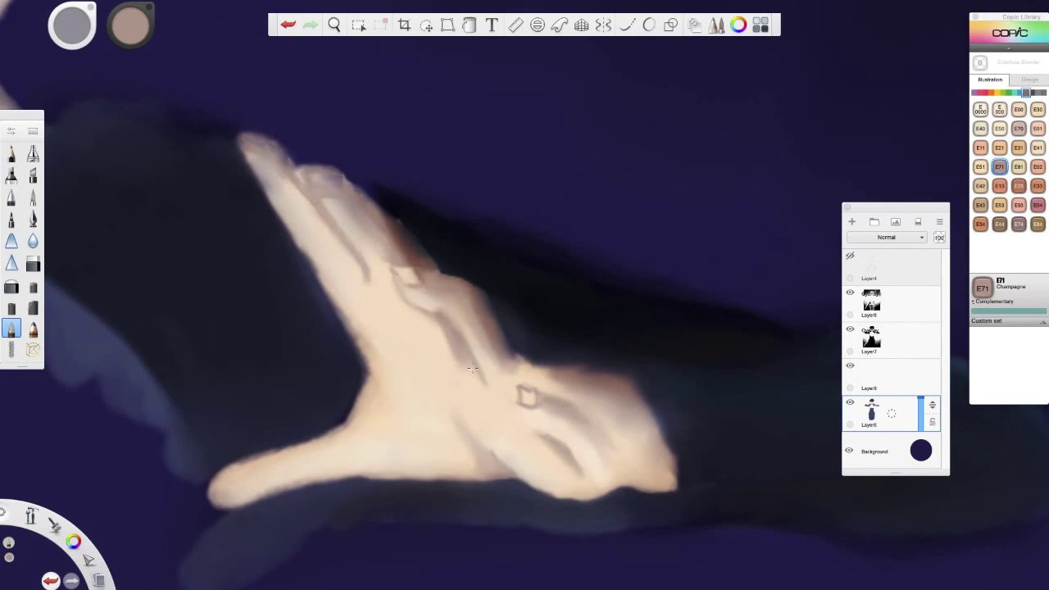
pyautogui.moveTo(396, 289); pyautogui.dragTo(460, 380)
pyautogui.moveTo(427, 255)
pyautogui.mouseDown()
pyautogui.moveTo(337, 203)
pyautogui.moveTo(323, 159)
pyautogui.moveTo(331, 174)
pyautogui.mouseUp()
# Fill the fingernails and thumbnail with E0000 Floral White and soften the nails into the fingertips.
pyautogui.click(11, 153)
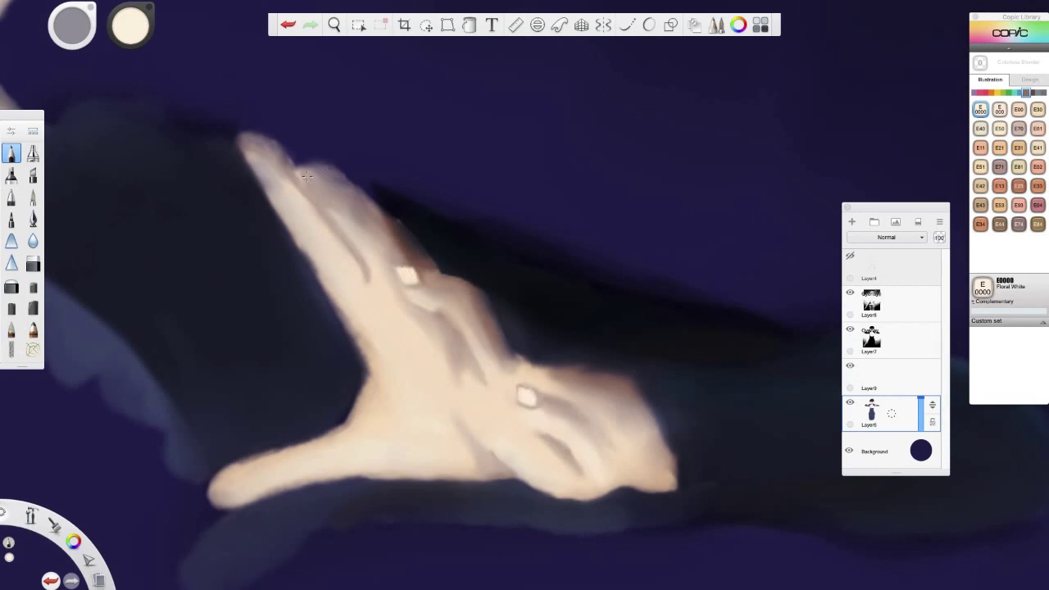
pyautogui.moveTo(305, 175); pyautogui.dragTo(331, 189)
pyautogui.moveTo(256, 146)
pyautogui.mouseDown()
pyautogui.moveTo(276, 159)
pyautogui.moveTo(251, 140)
pyautogui.mouseUp()
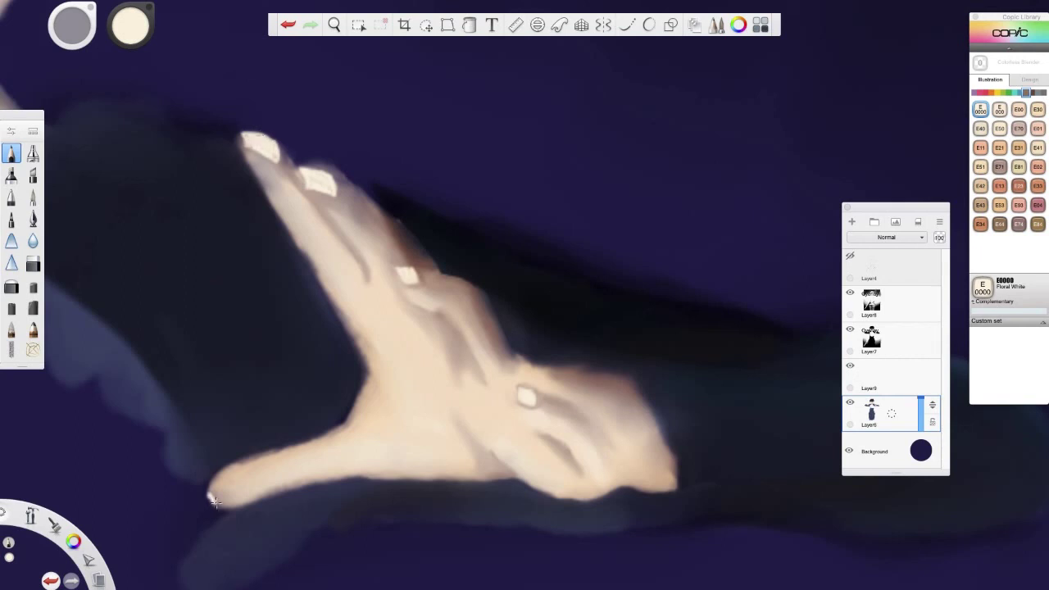
pyautogui.click(1037, 128)
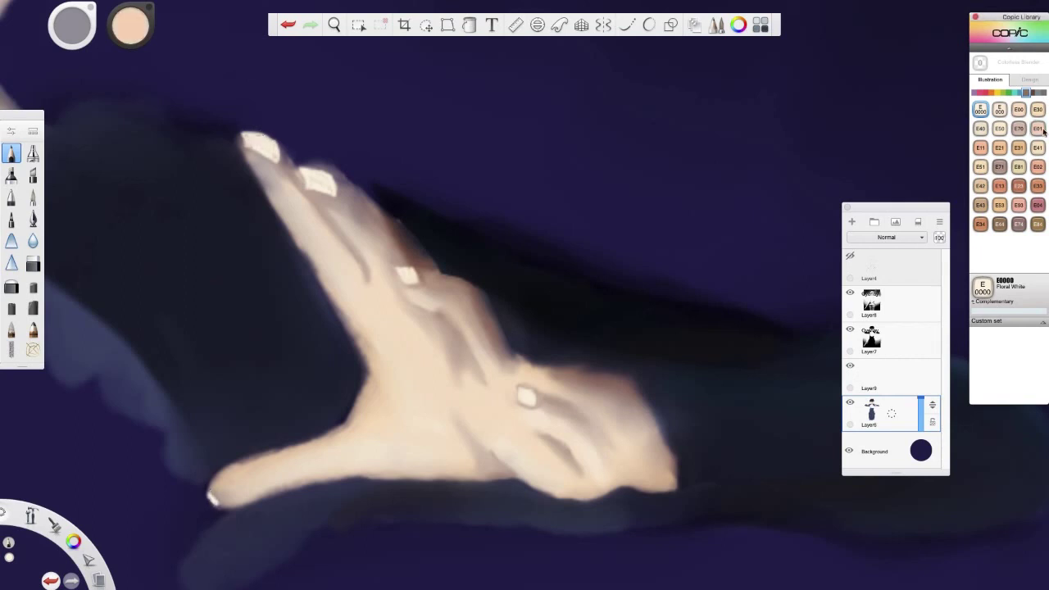
pyautogui.click(11, 329)
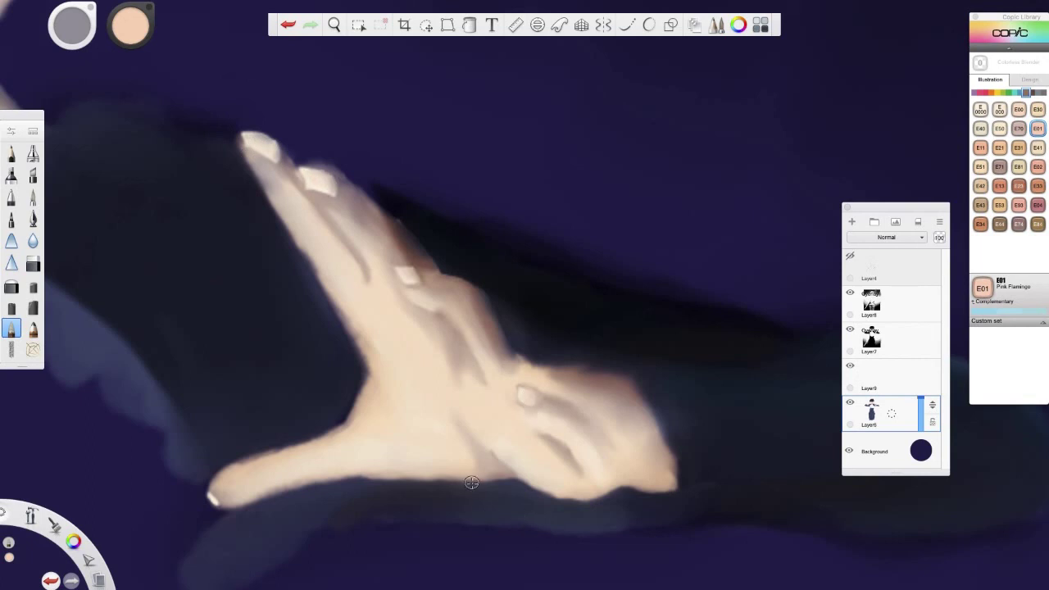
# Add E0000 Floral White highlights to the folded fingers, thumb and index finger's base, and blend the highlights and fingertip.
pyautogui.click(980, 109)
pyautogui.click(12, 153)
pyautogui.moveTo(469, 406)
pyautogui.mouseDown()
pyautogui.moveTo(505, 459)
pyautogui.moveTo(563, 495)
pyautogui.mouseUp()
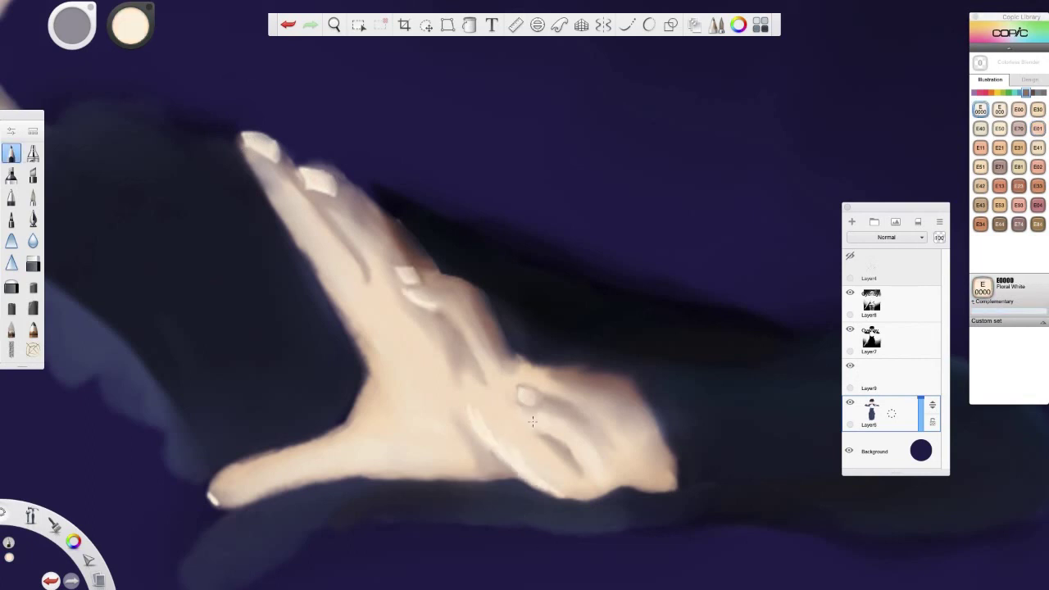
pyautogui.moveTo(271, 479); pyautogui.dragTo(243, 491)
pyautogui.moveTo(367, 329); pyautogui.dragTo(380, 365)
pyautogui.click(11, 330)
pyautogui.moveTo(269, 160); pyautogui.dragTo(246, 149)
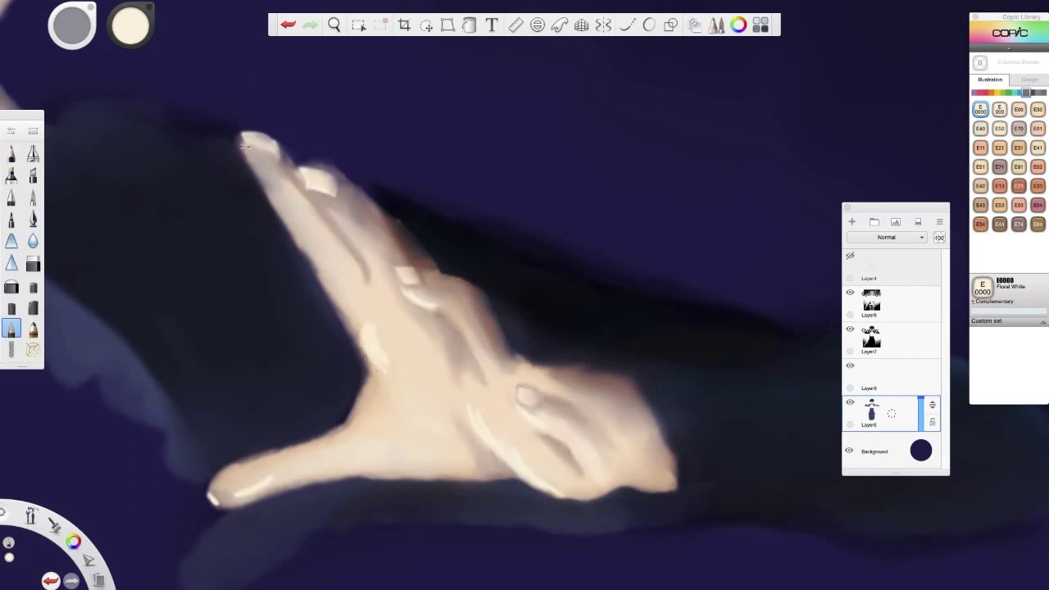